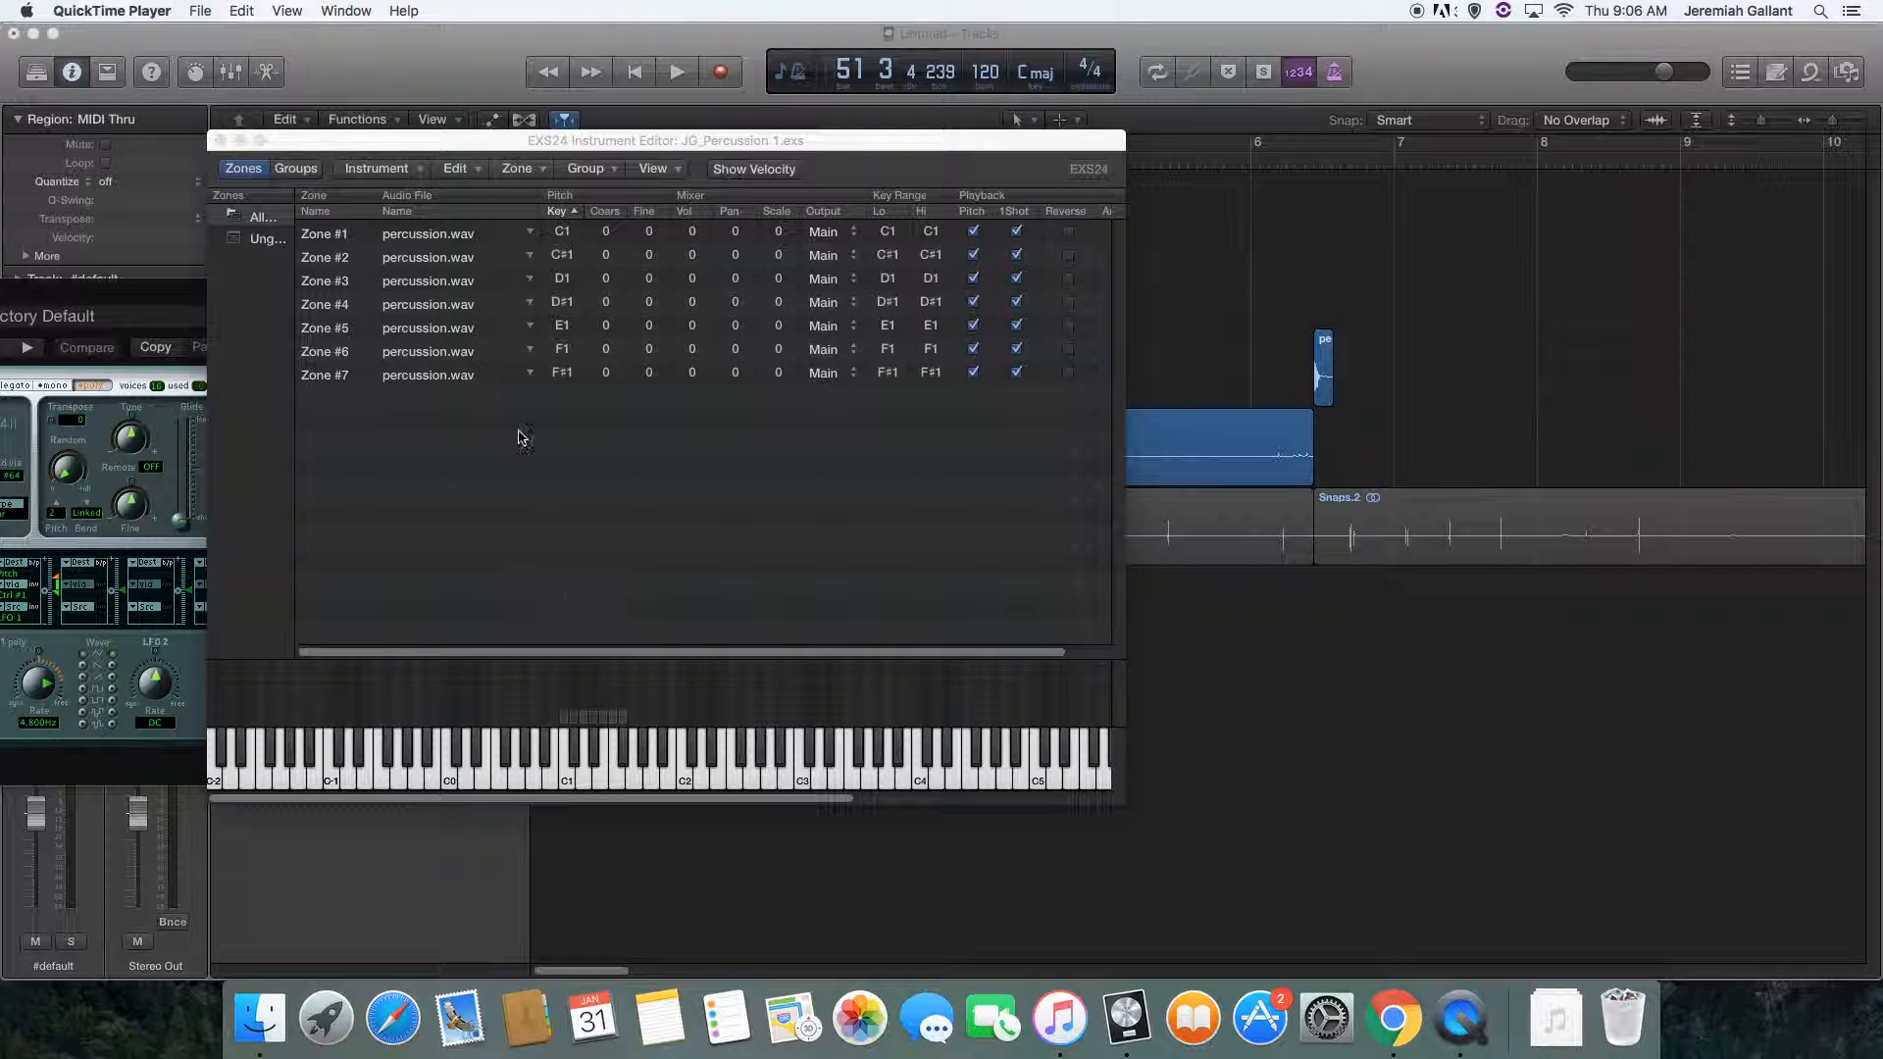
# Reposition the instrument editor window and audition the percussion samples mapped to keys C#1 through F#1.
pyautogui.moveTo(368, 155); pyautogui.dragTo(754, 164)
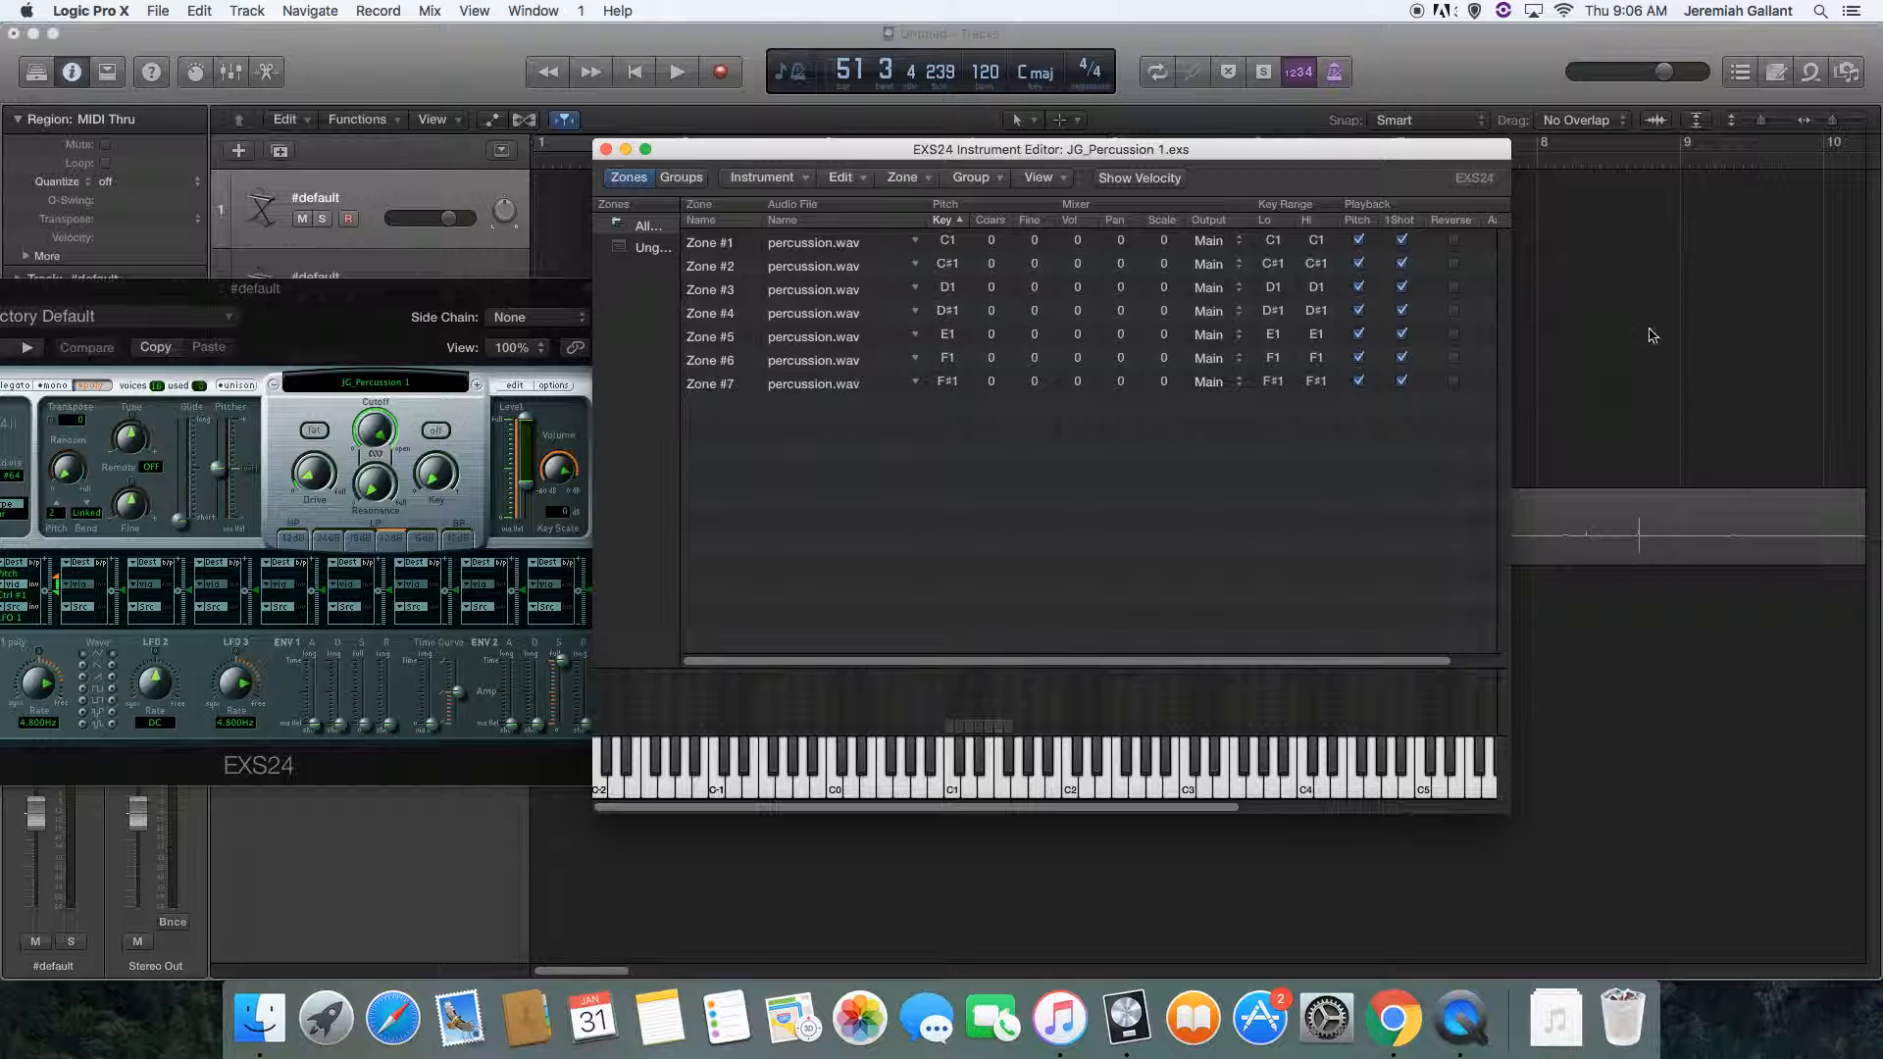
pyautogui.moveTo(1113, 158); pyautogui.dragTo(846, 175)
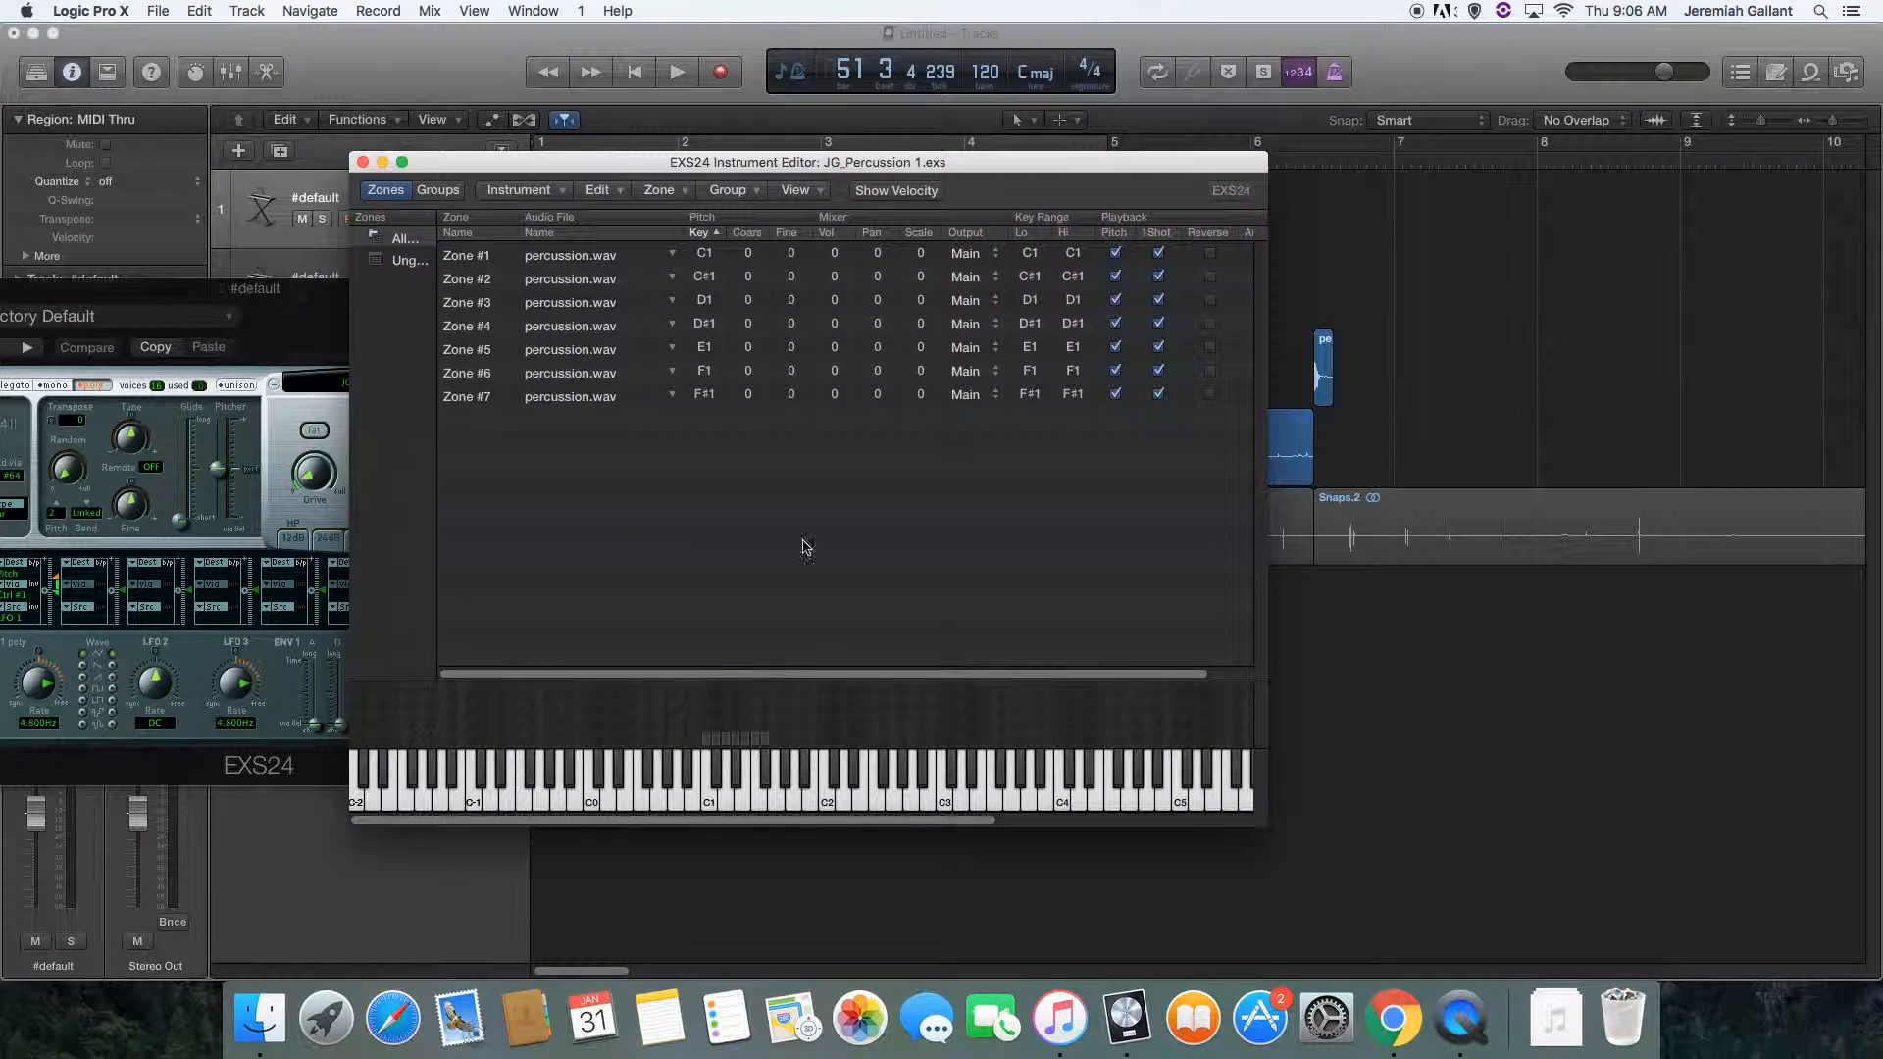
pyautogui.click(717, 771)
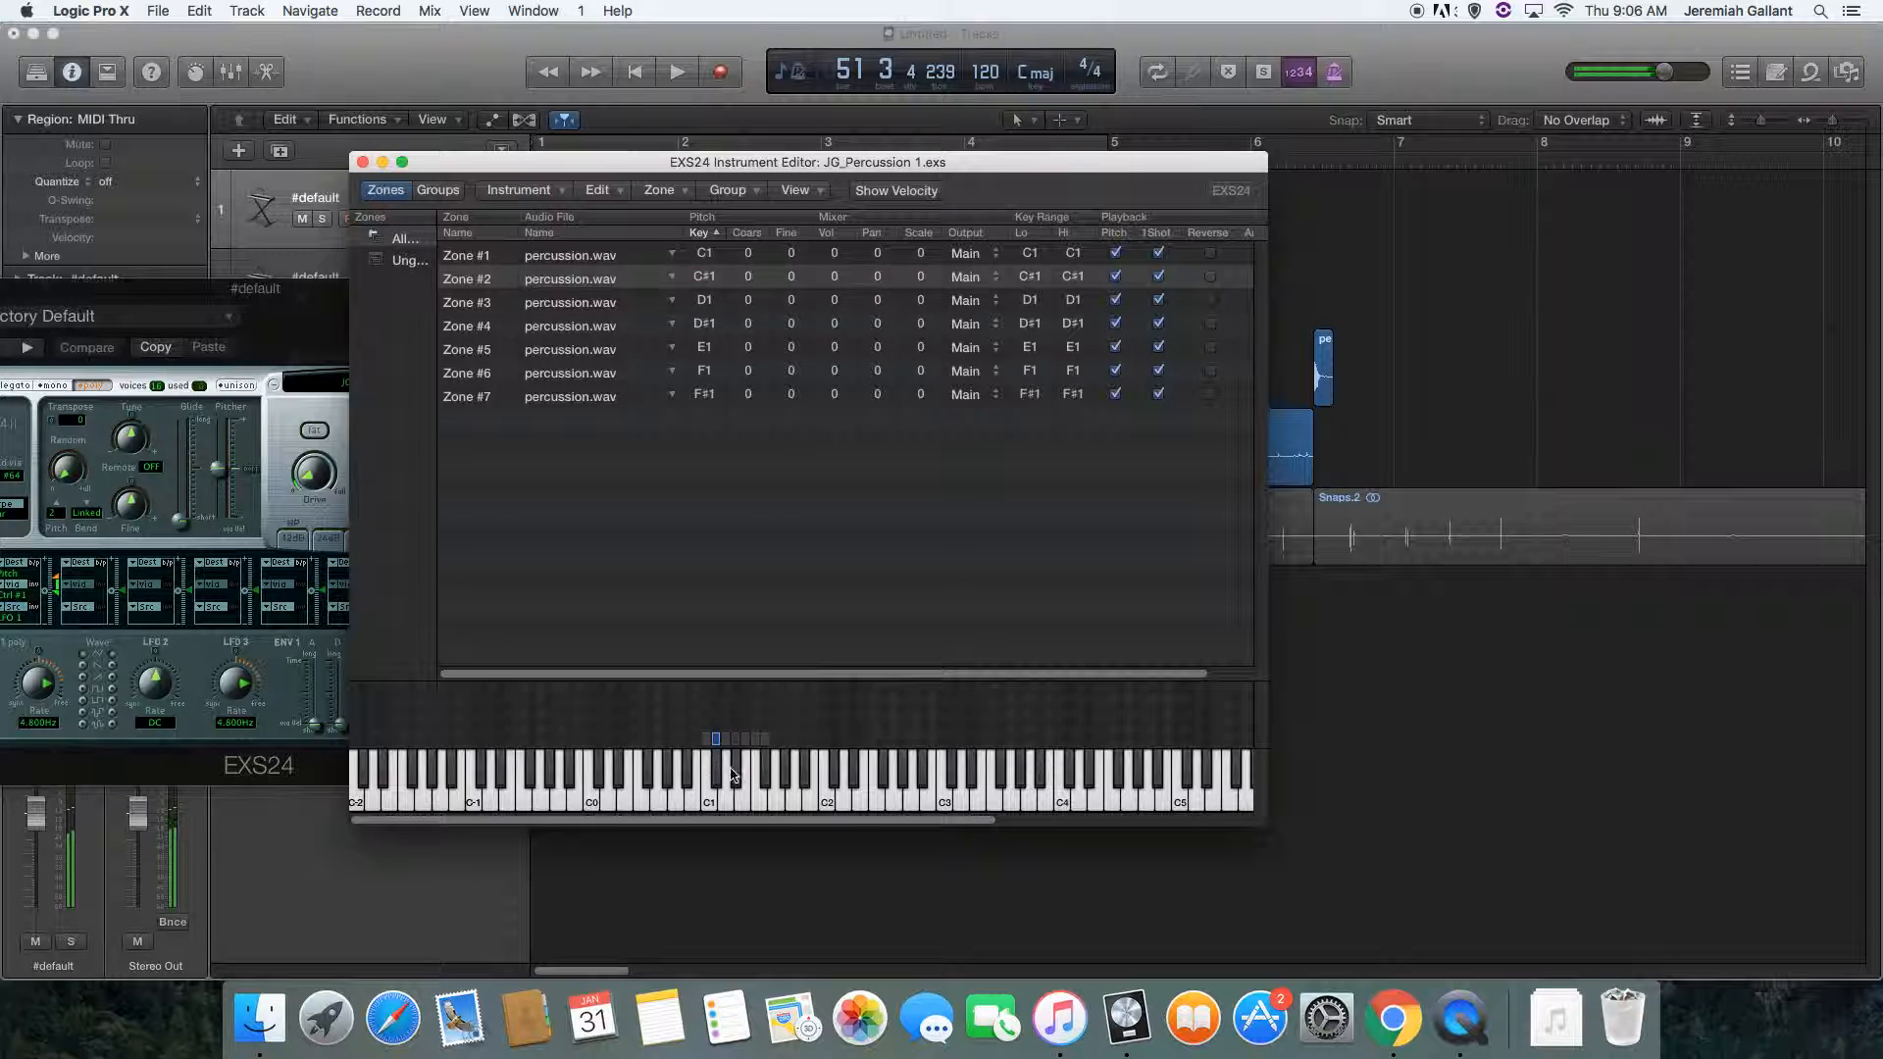
pyautogui.click(729, 781)
pyautogui.click(743, 777)
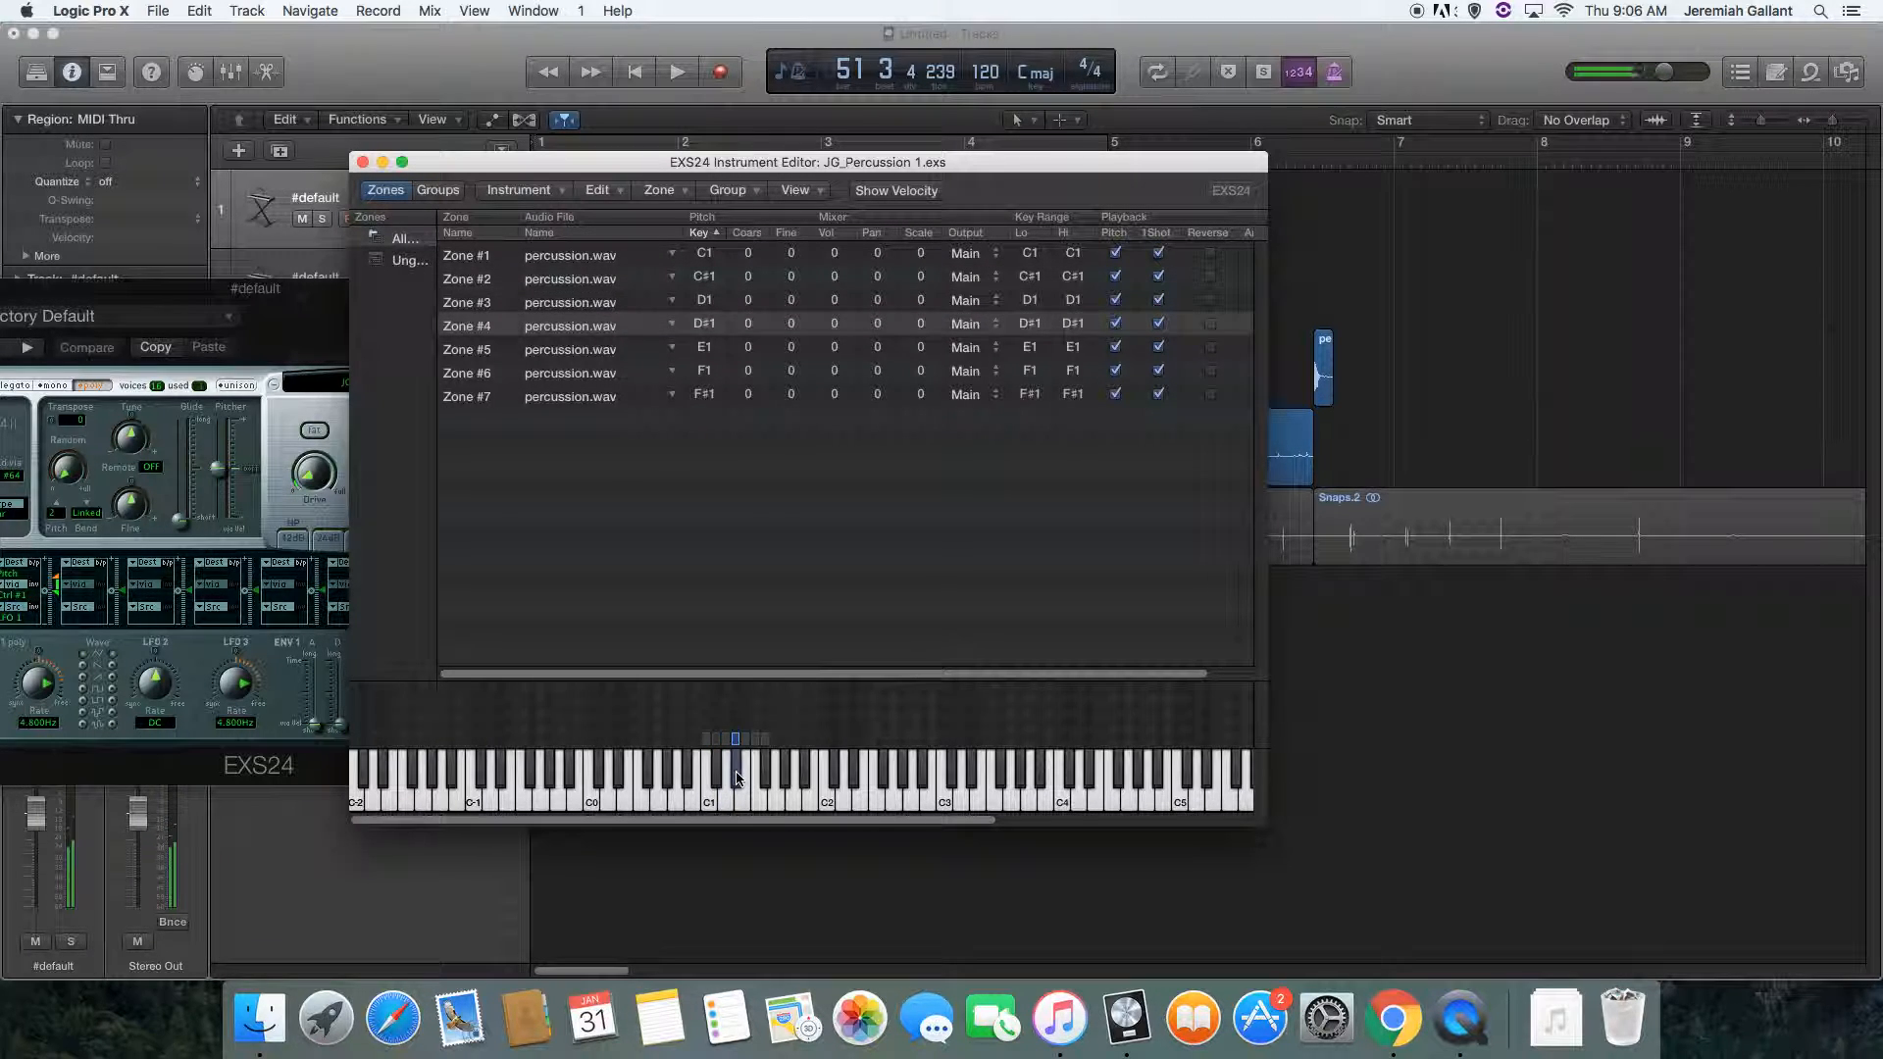
pyautogui.click(751, 784)
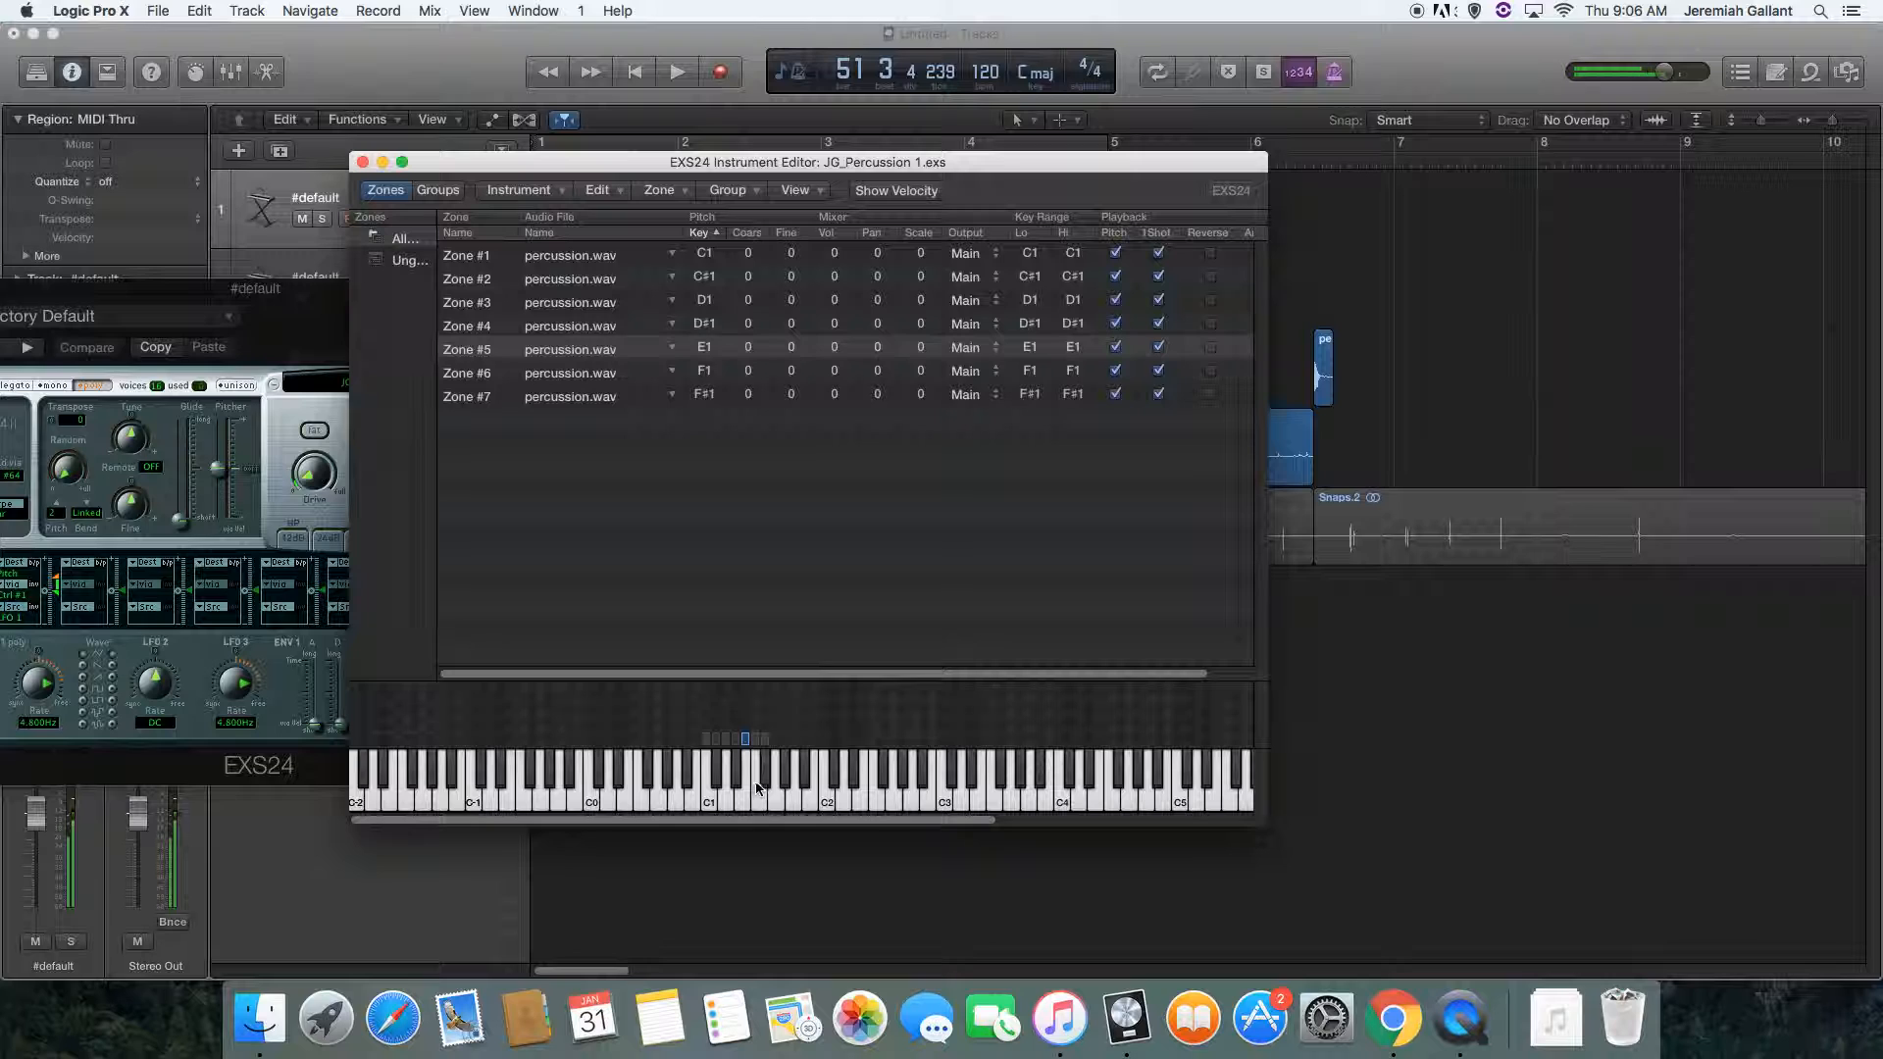
pyautogui.click(760, 783)
pyautogui.click(767, 780)
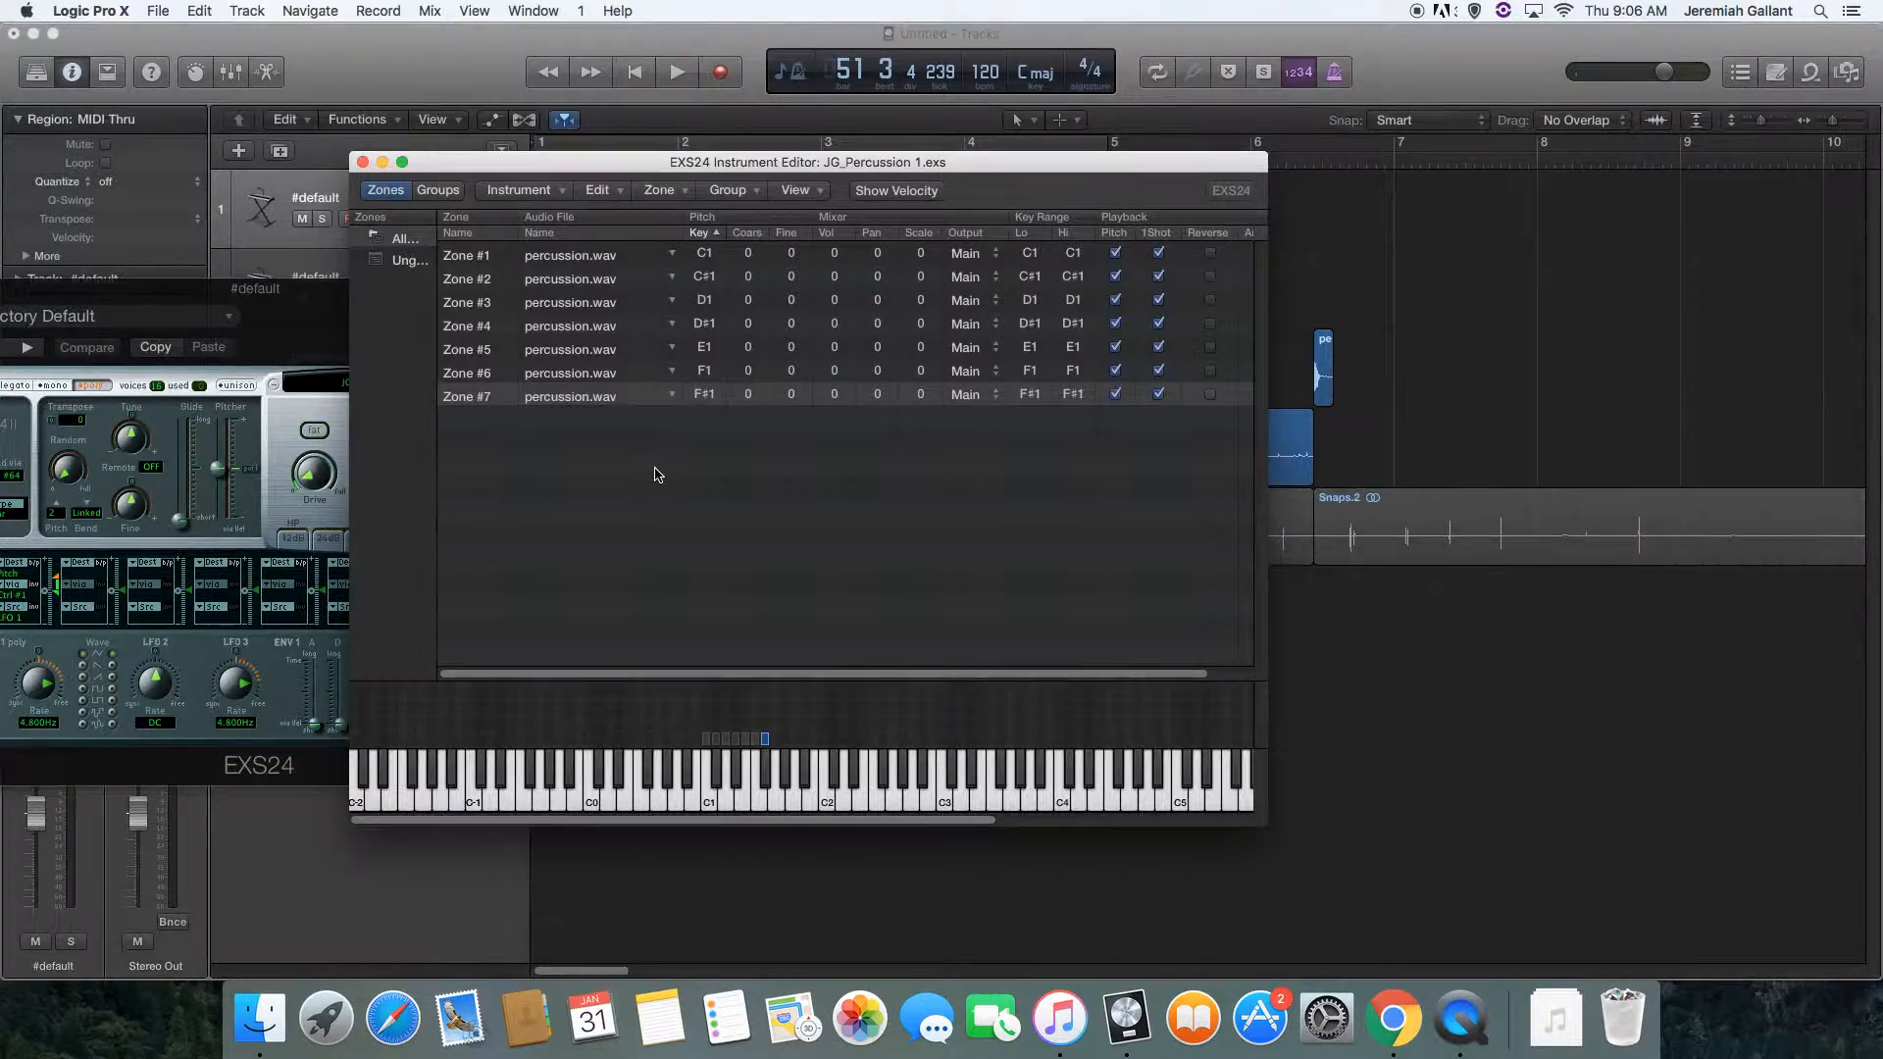
# Switch to the MIDI Assignments document in Chrome to check the drum note chart, and return to the instrument editor.
pyautogui.hotkey('ctrl', 'Up')
pyautogui.click(971, 21)
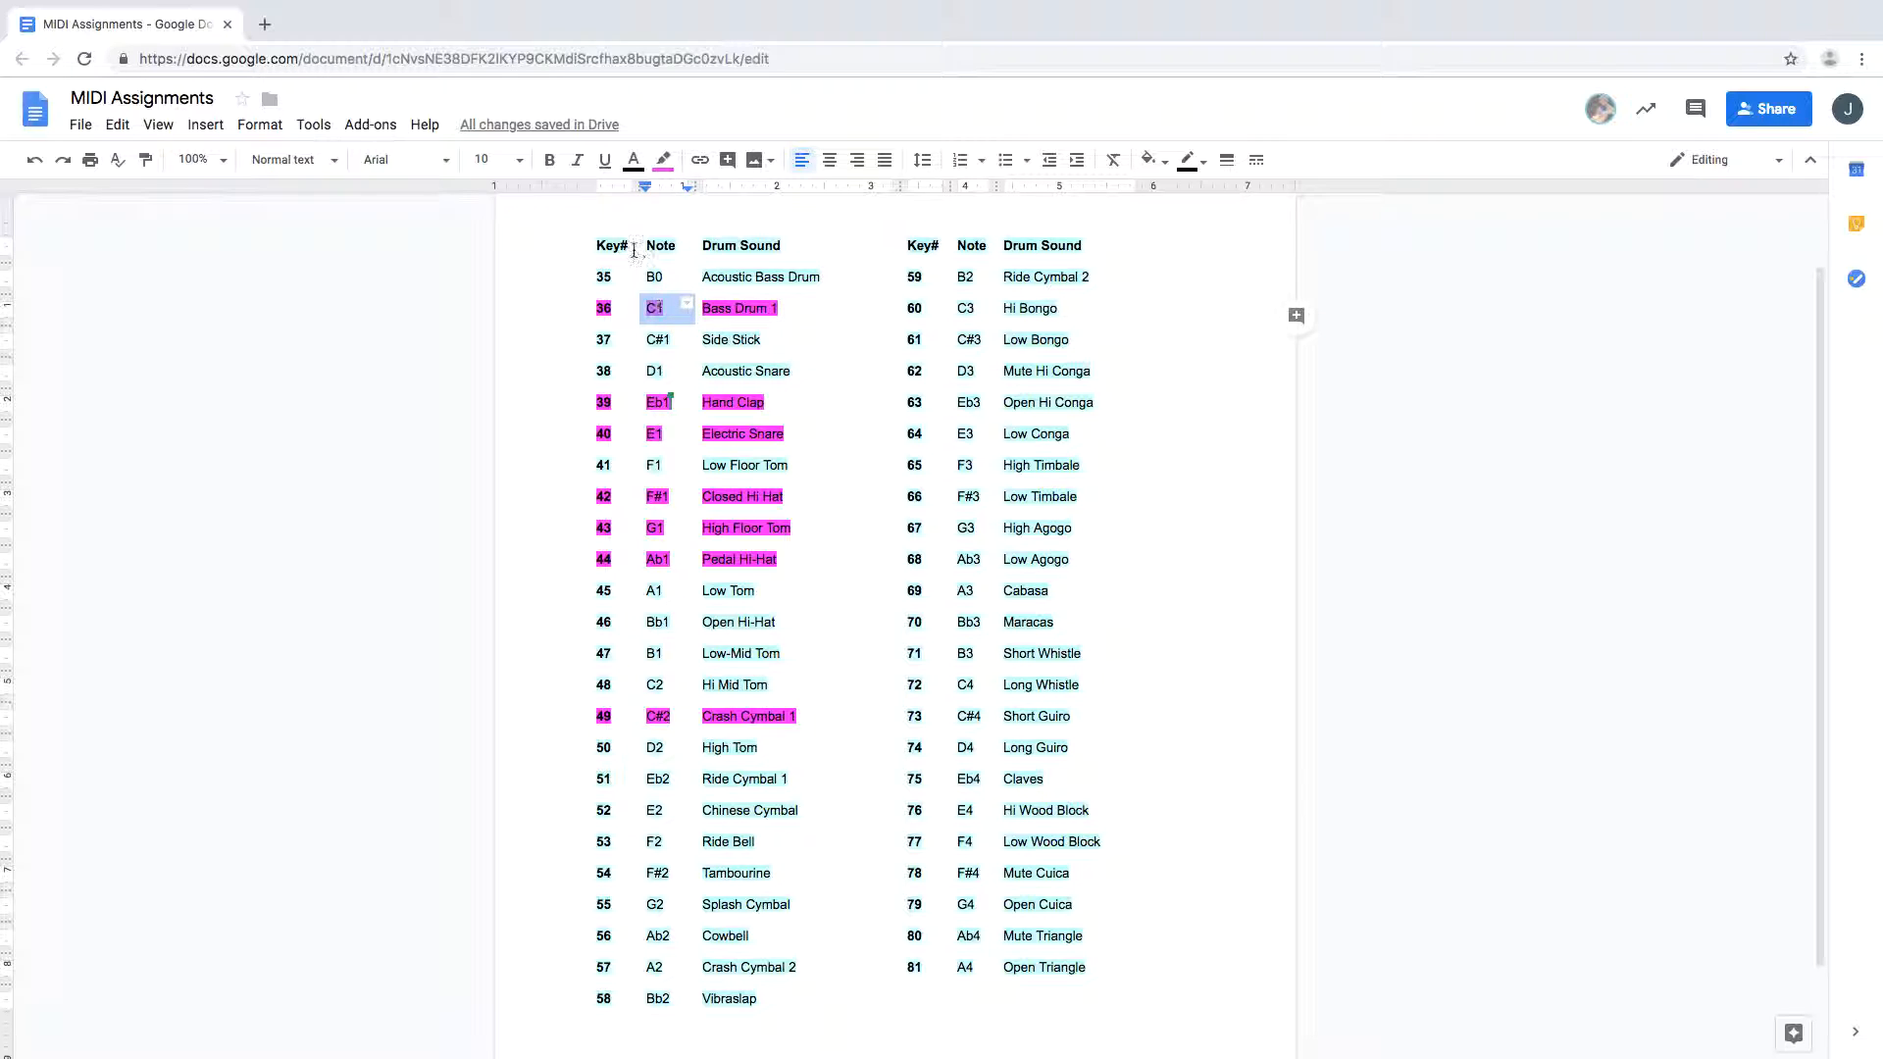
pyautogui.hotkey('ctrl', 'Up')
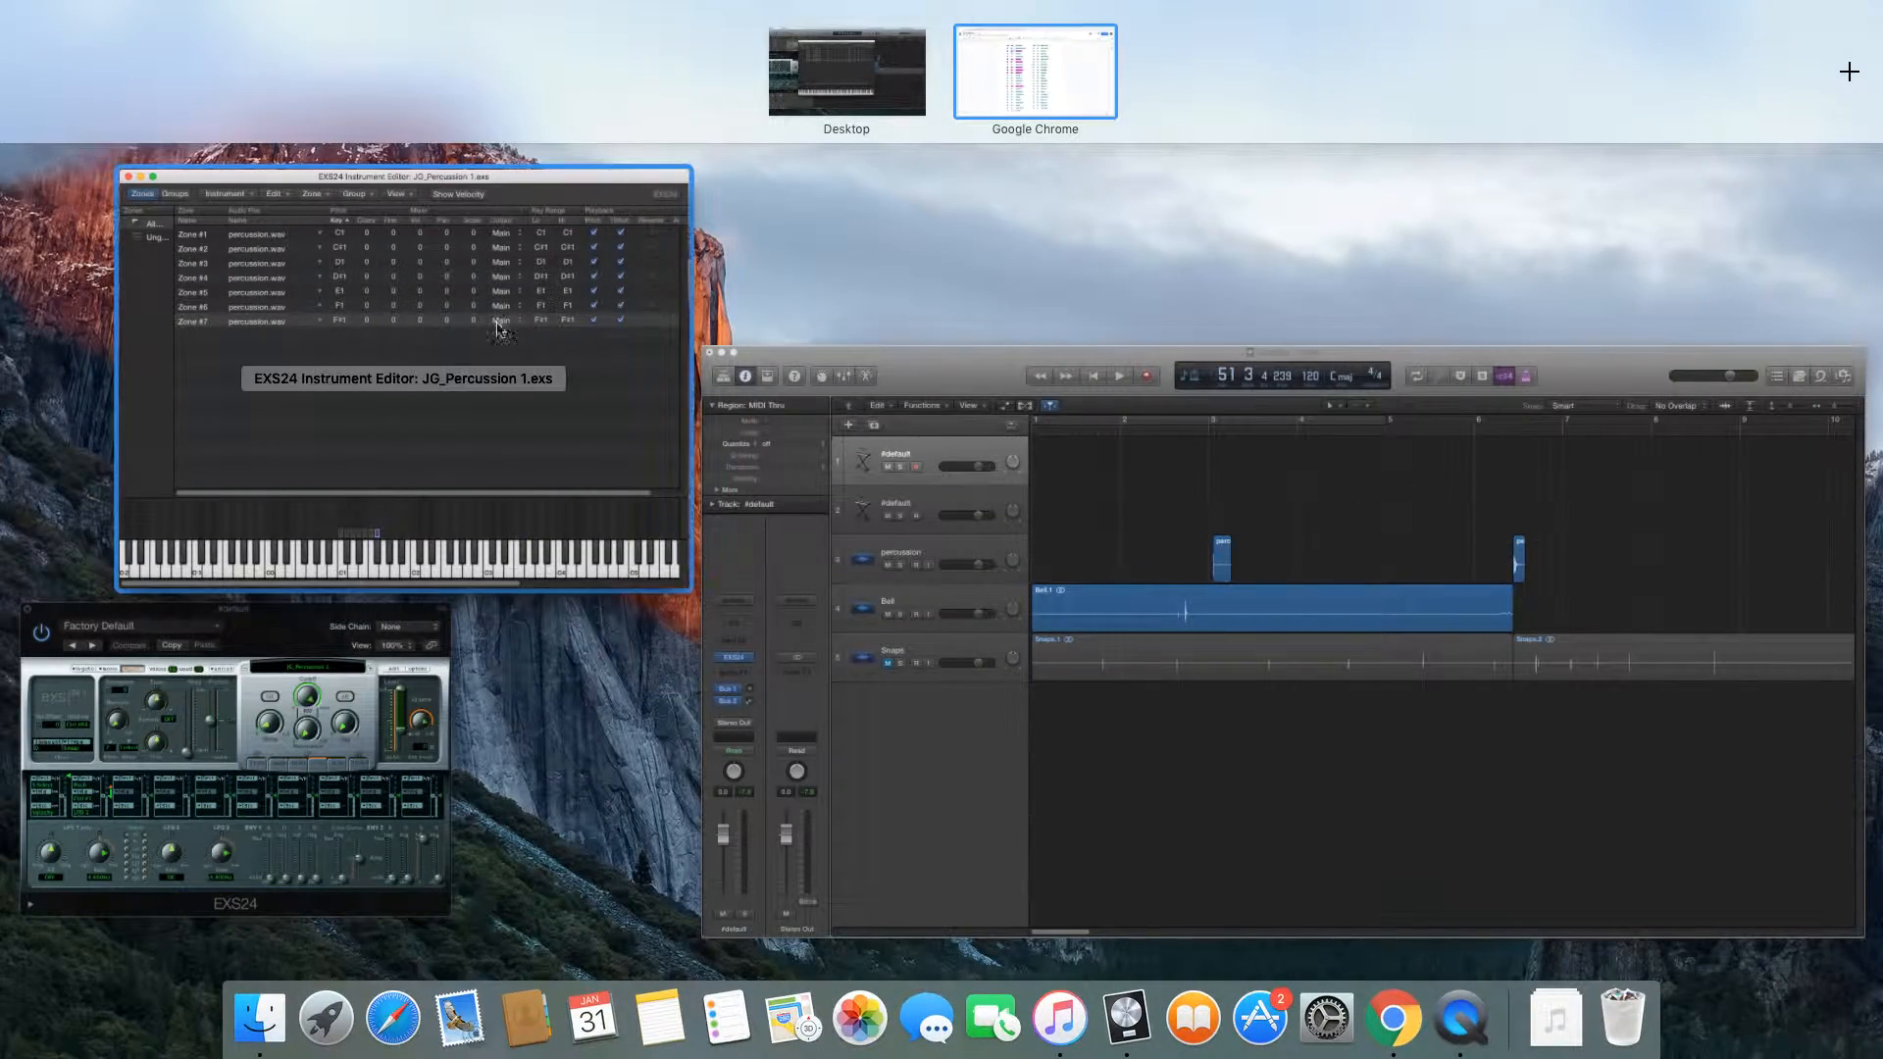
pyautogui.click(707, 376)
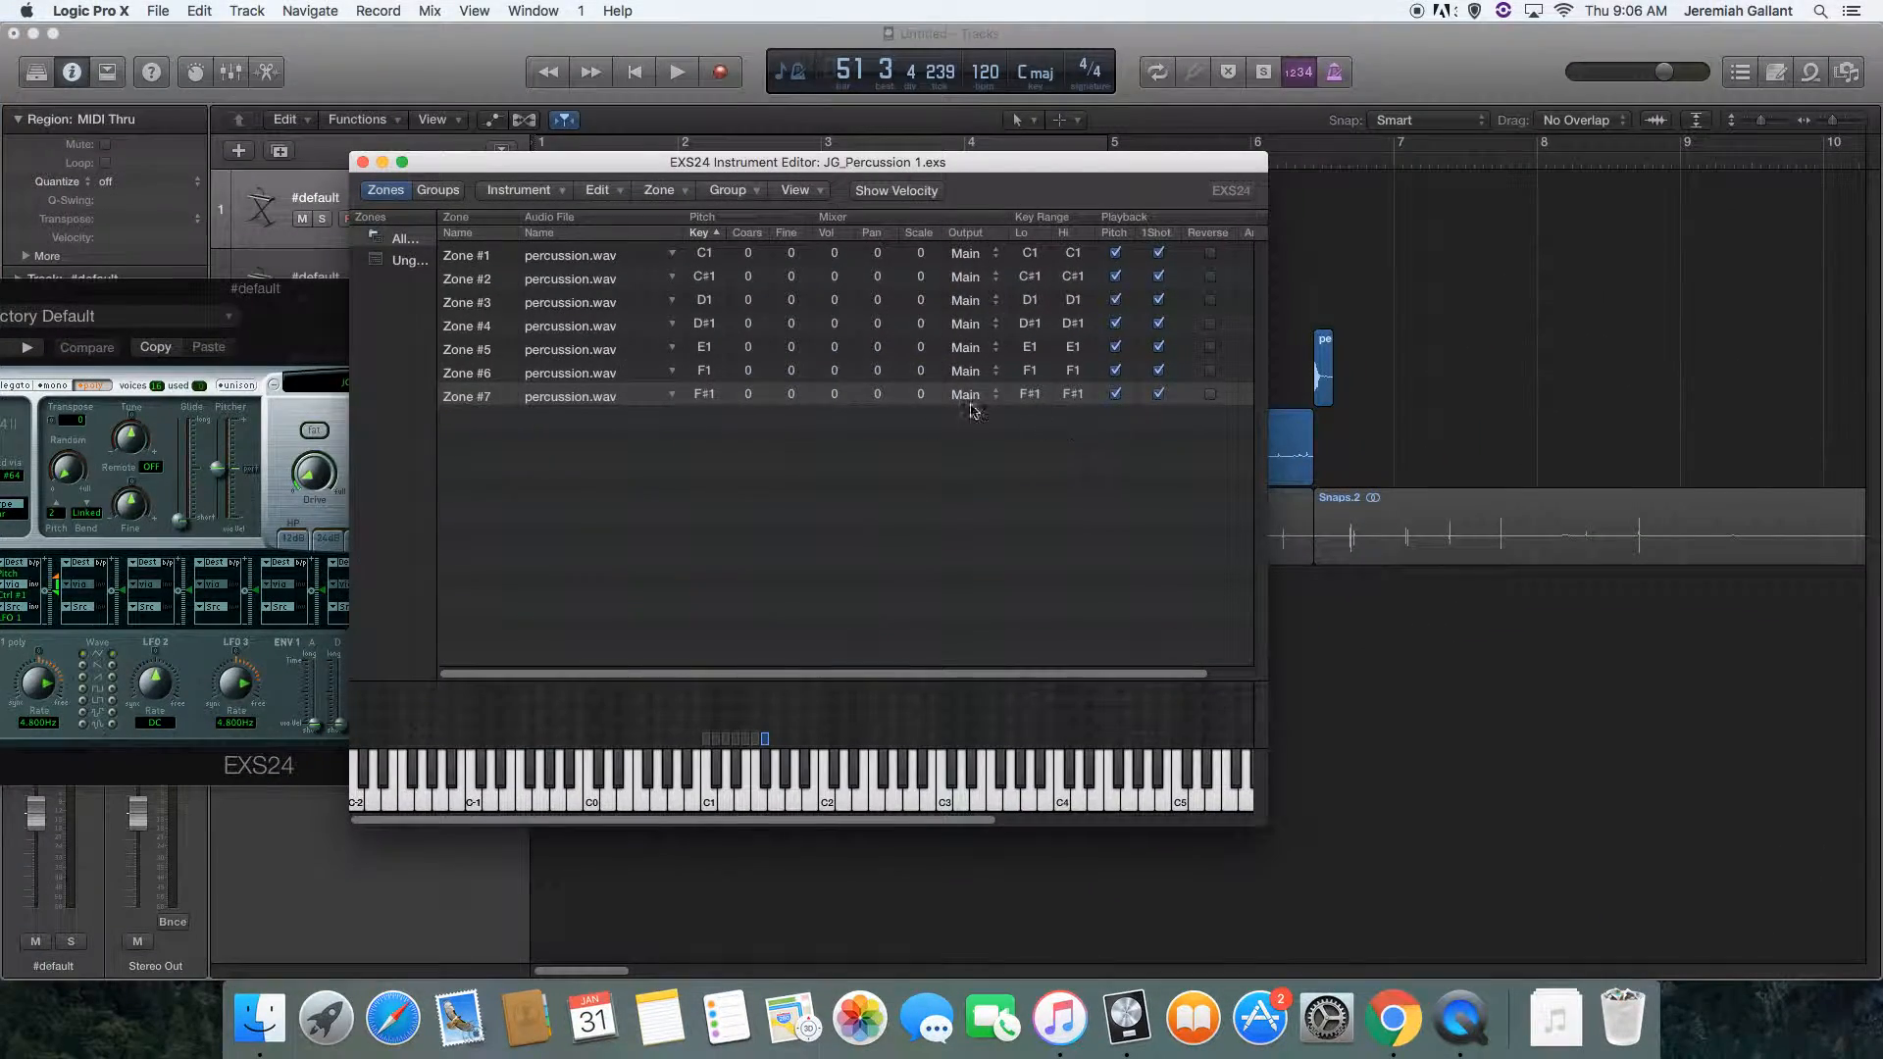
# Audition the C#1 sample, shift Zone #1's key range to G0 and Zone #2's to C1, and play C1 to check.
pyautogui.click(719, 773)
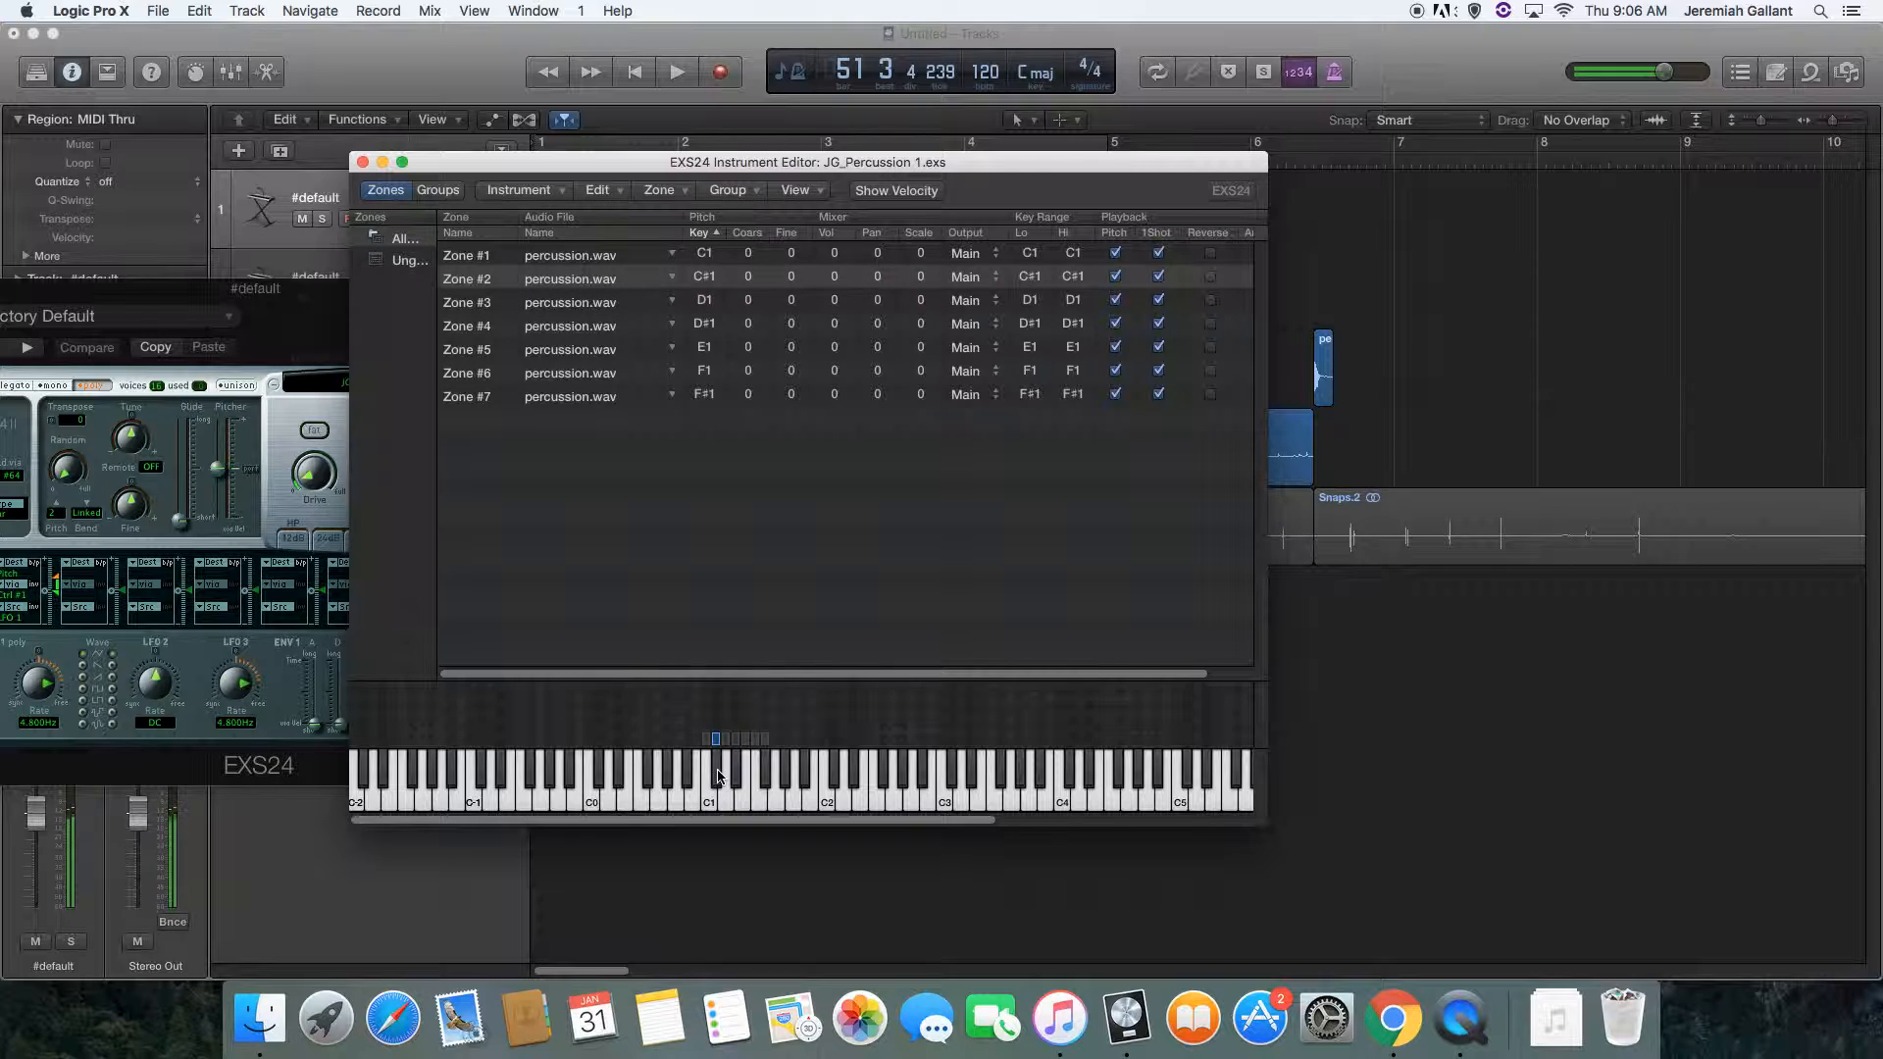
pyautogui.click(719, 773)
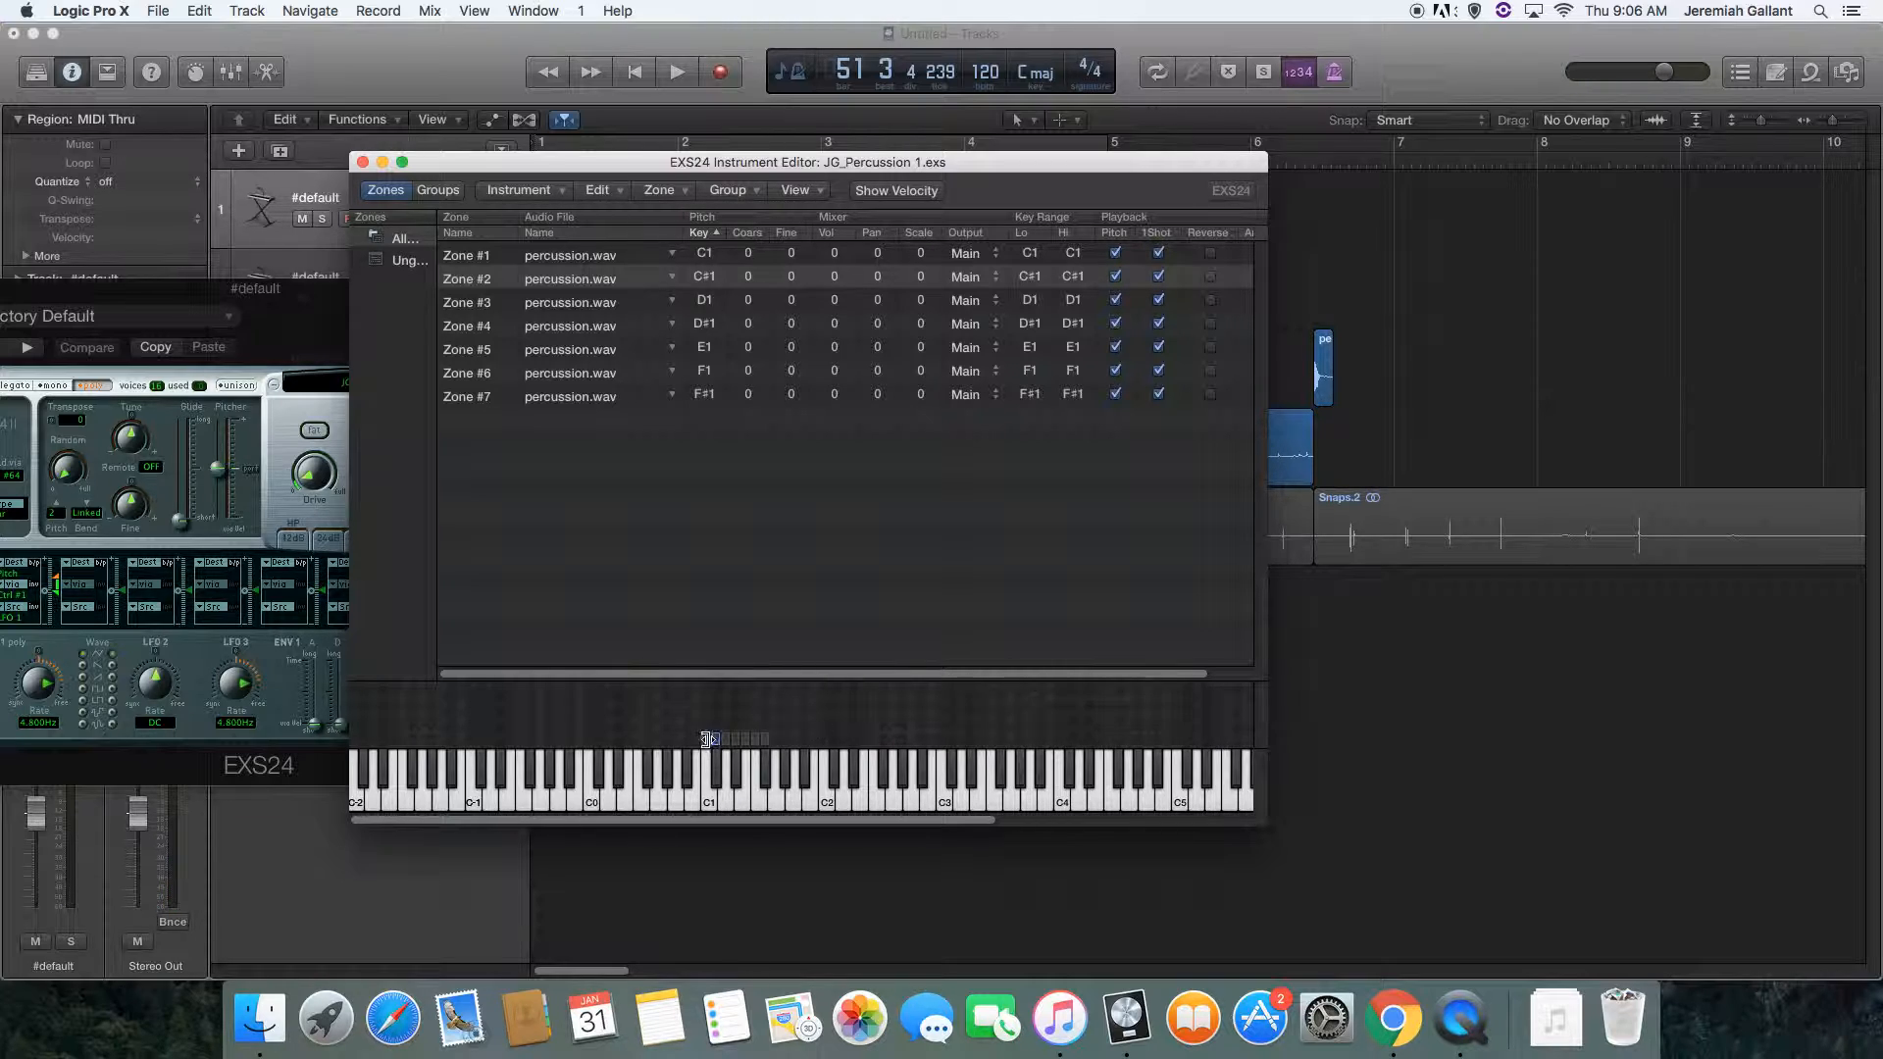
pyautogui.moveTo(713, 734)
pyautogui.mouseDown()
pyautogui.moveTo(656, 743)
pyautogui.moveTo(707, 742)
pyautogui.mouseUp()
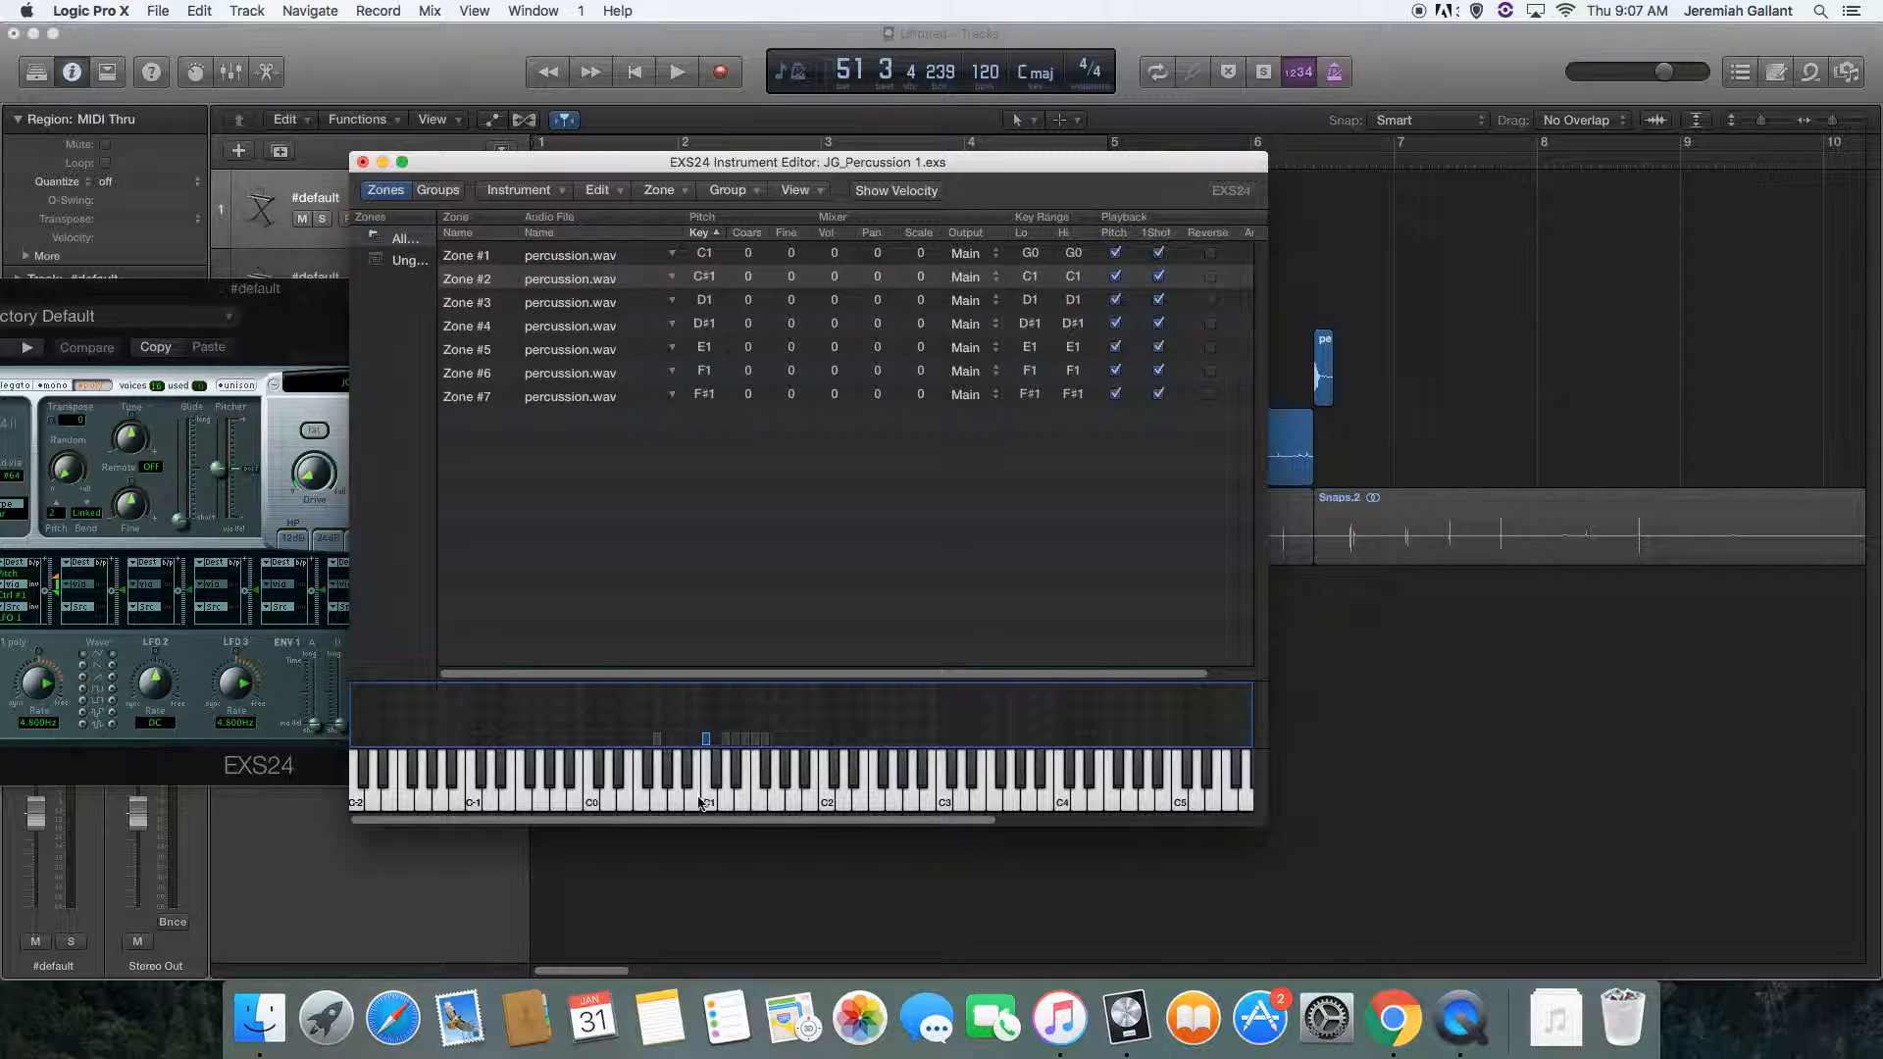
pyautogui.click(706, 784)
pyautogui.click(706, 784)
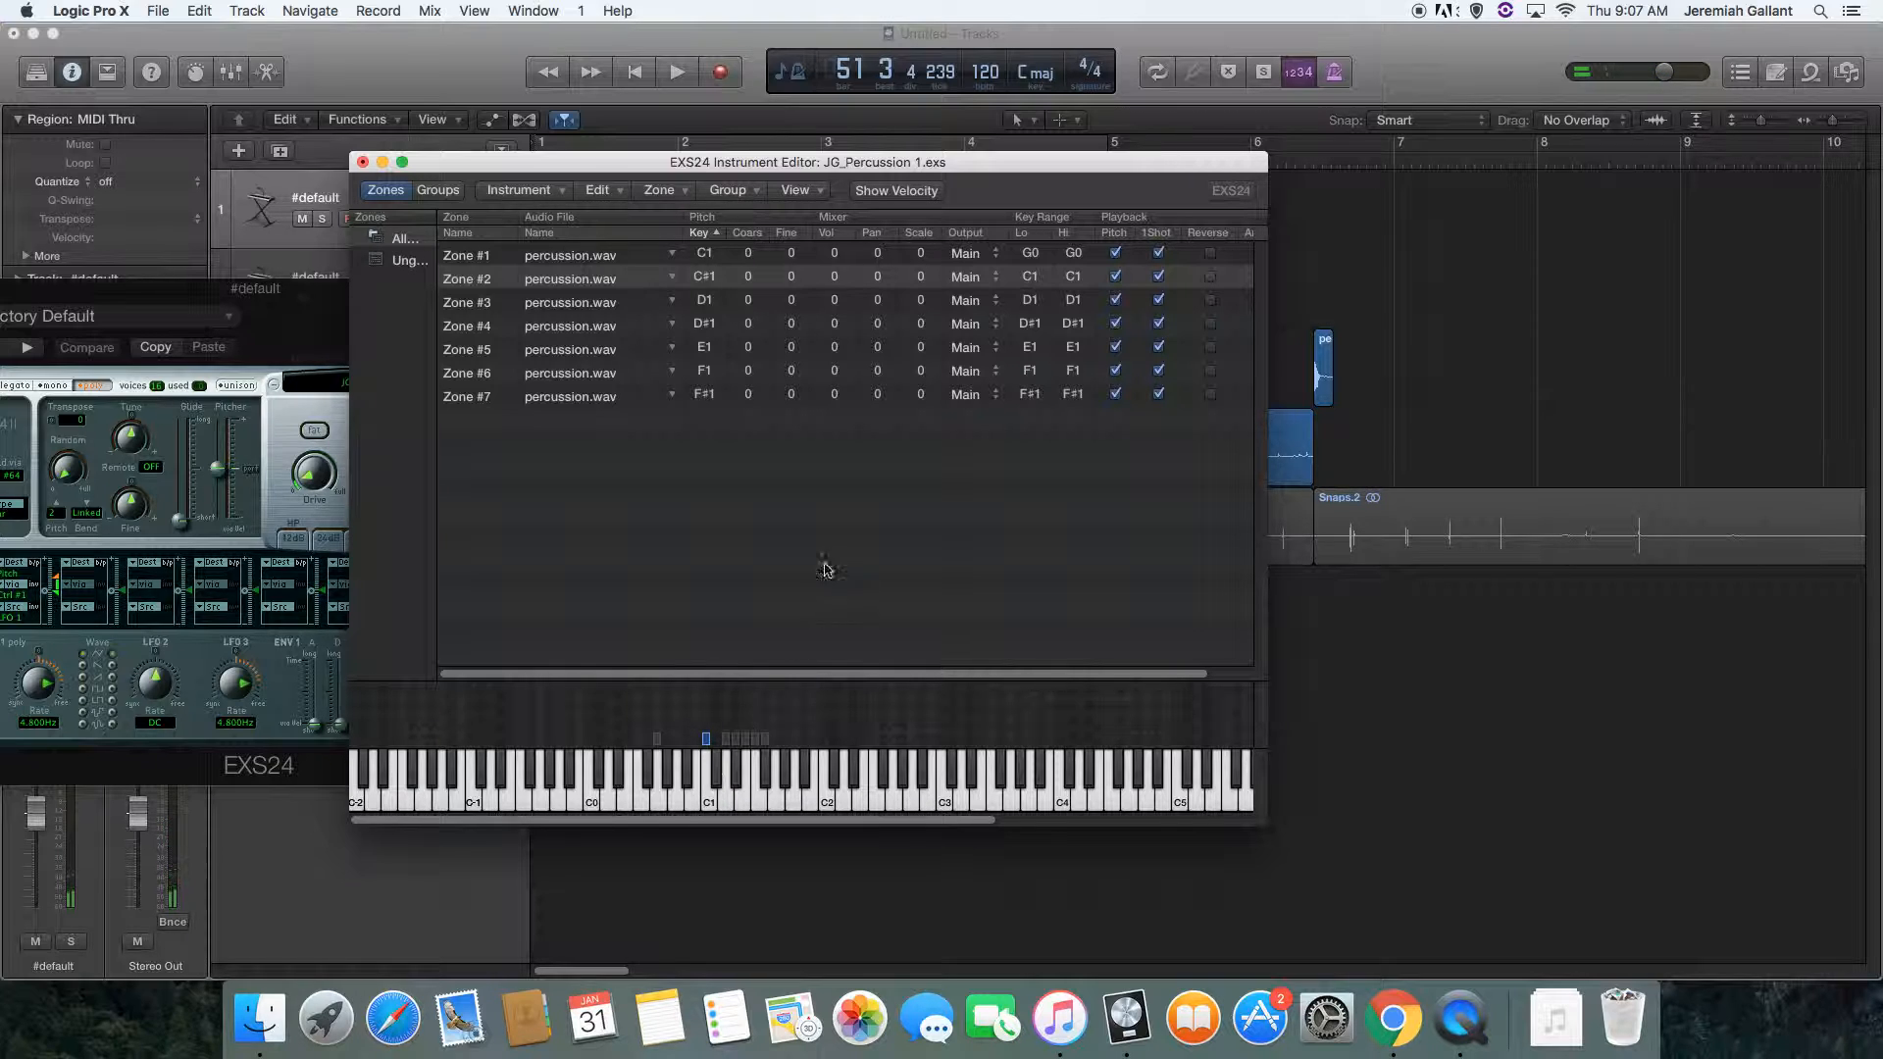
# Set Zone #2's pitch key to C1 and play the C1 sample.
pyautogui.doubleClick(706, 280)
pyautogui.press('F1')
pyautogui.write('c1')
pyautogui.press('Return')
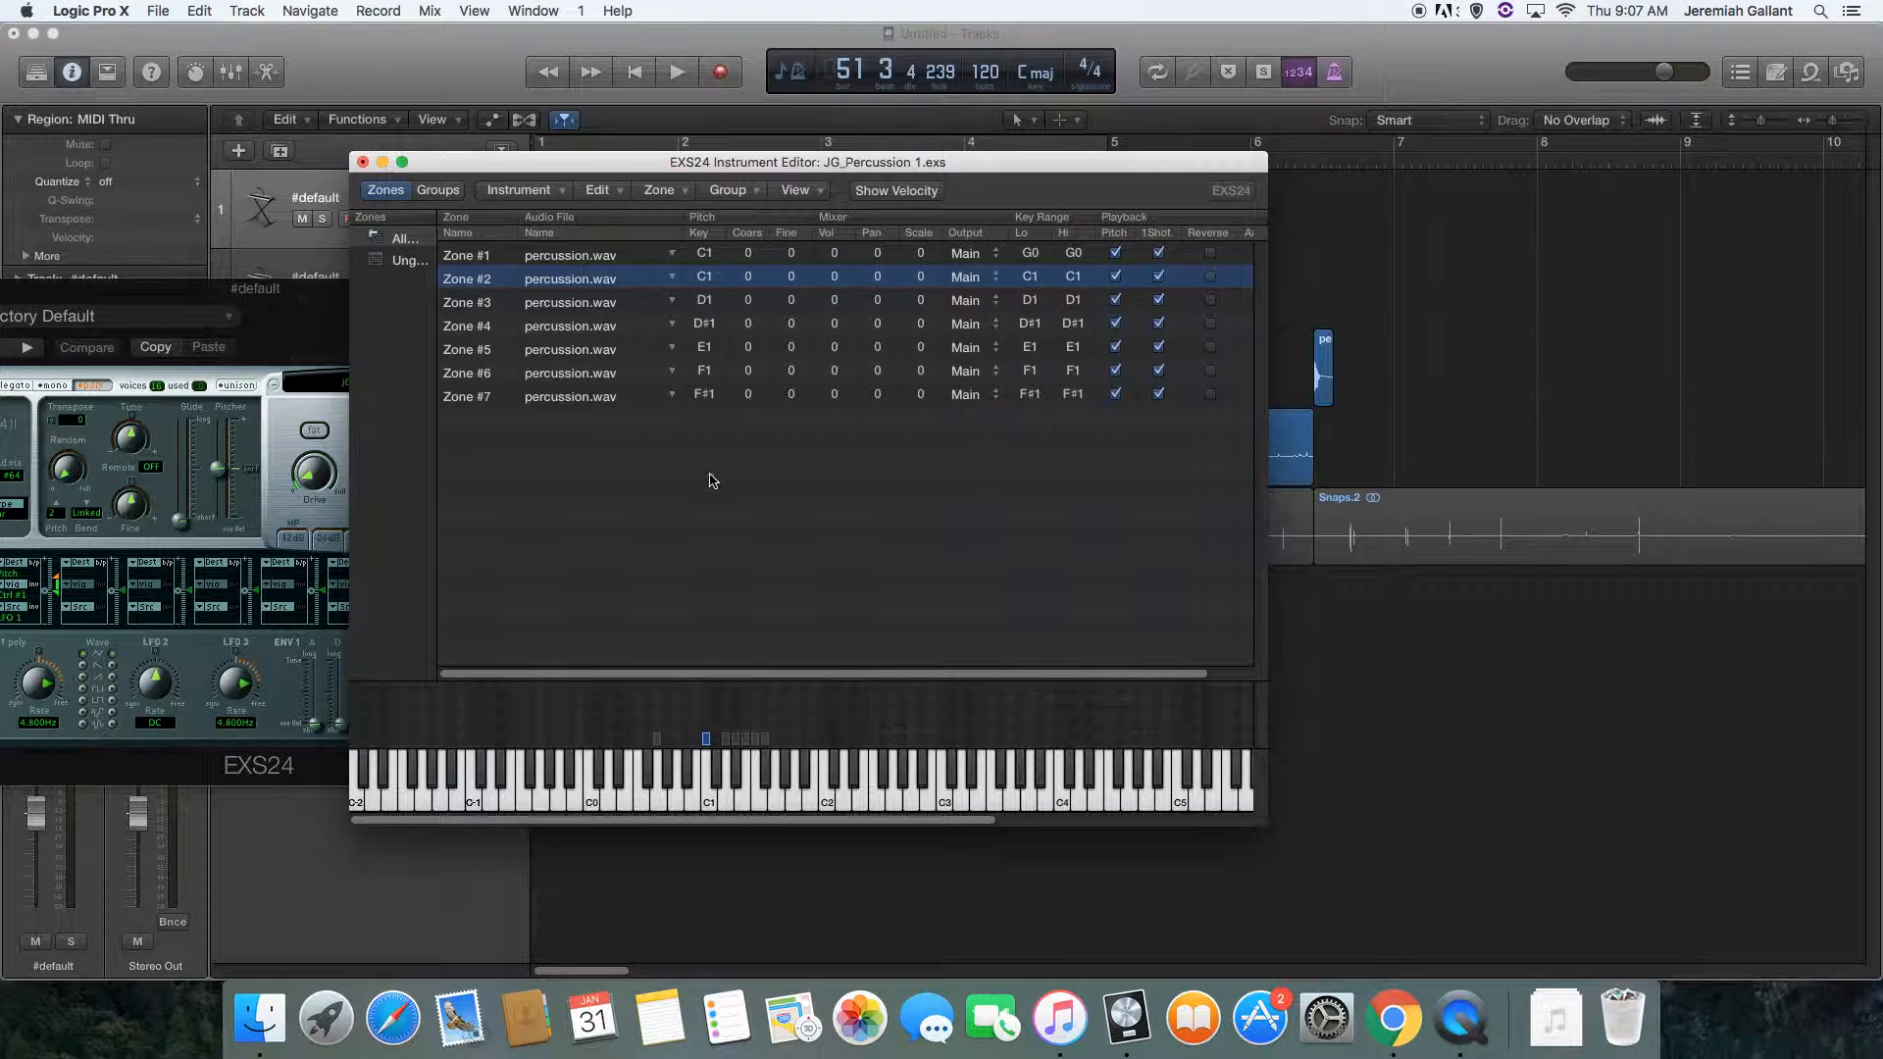
pyautogui.click(708, 785)
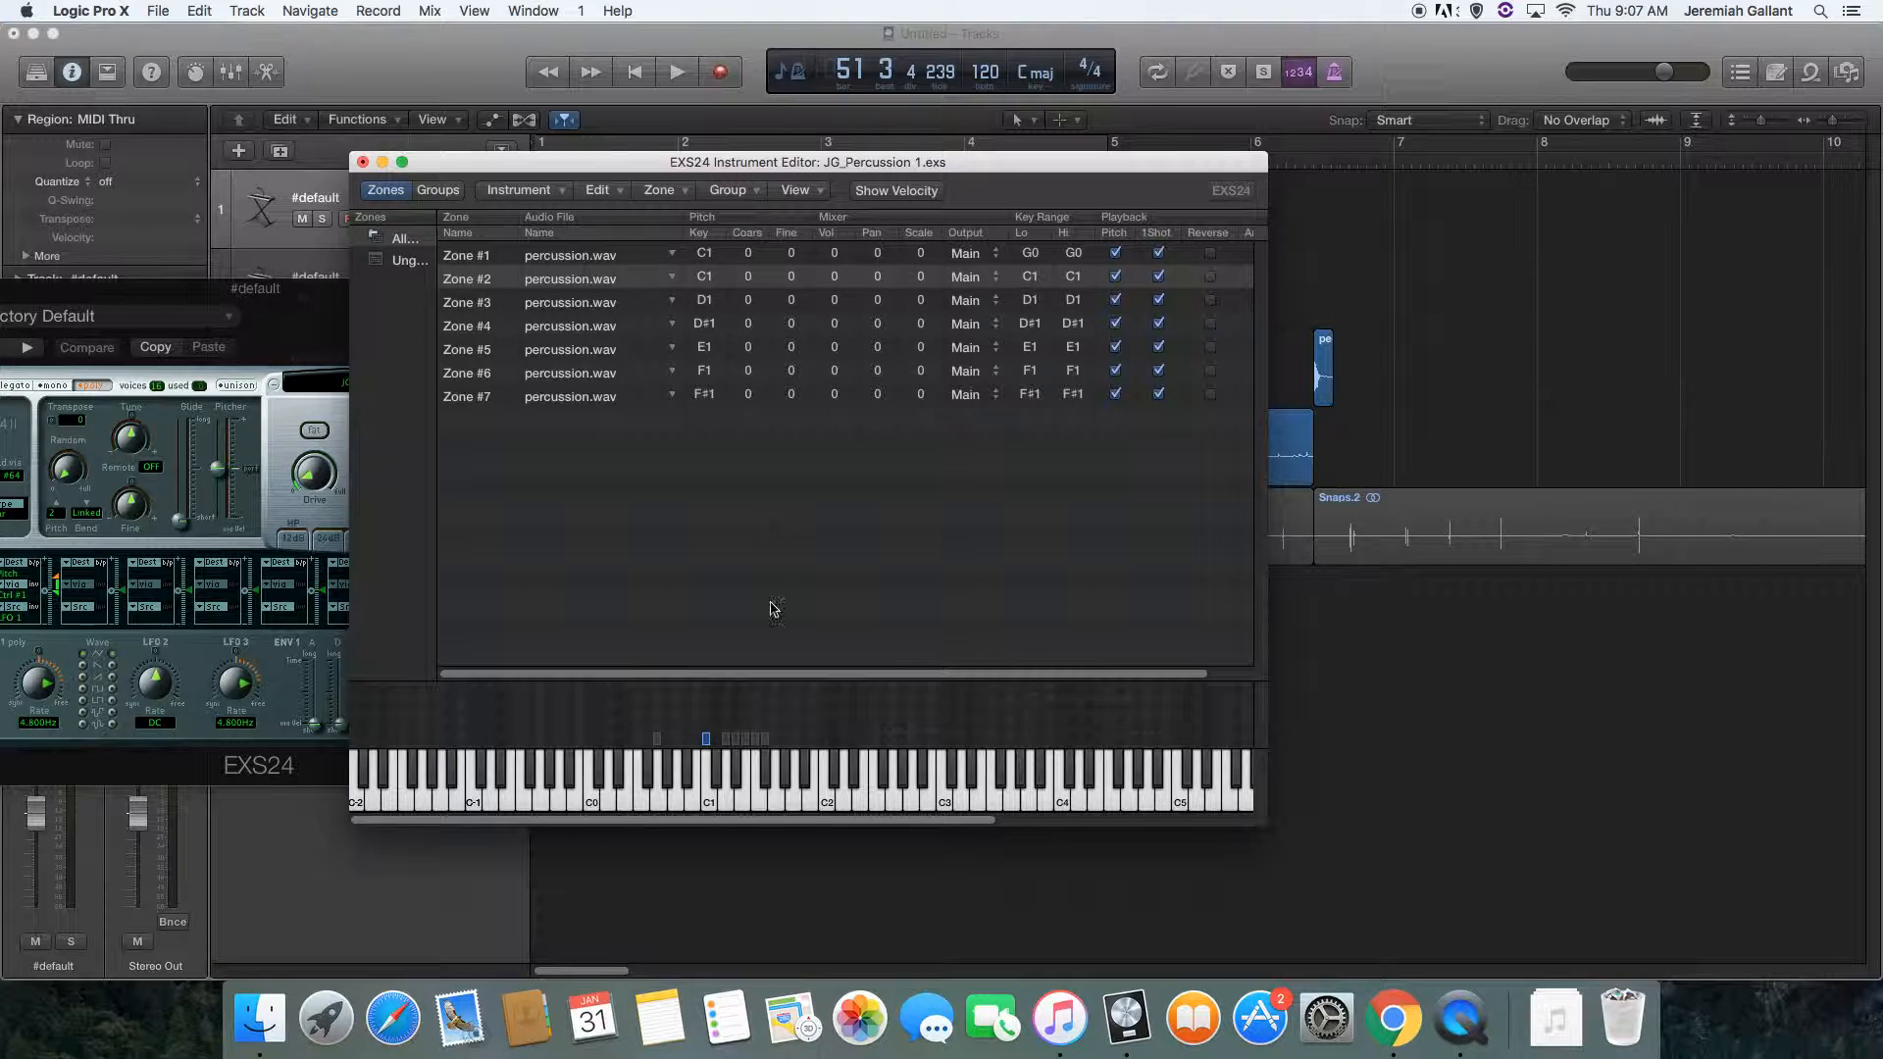
# Consult the highlighted notes in Chrome's MIDI Assignments chart and return to the Logic Pro project.
pyautogui.hotkey('ctrl', 'Up')
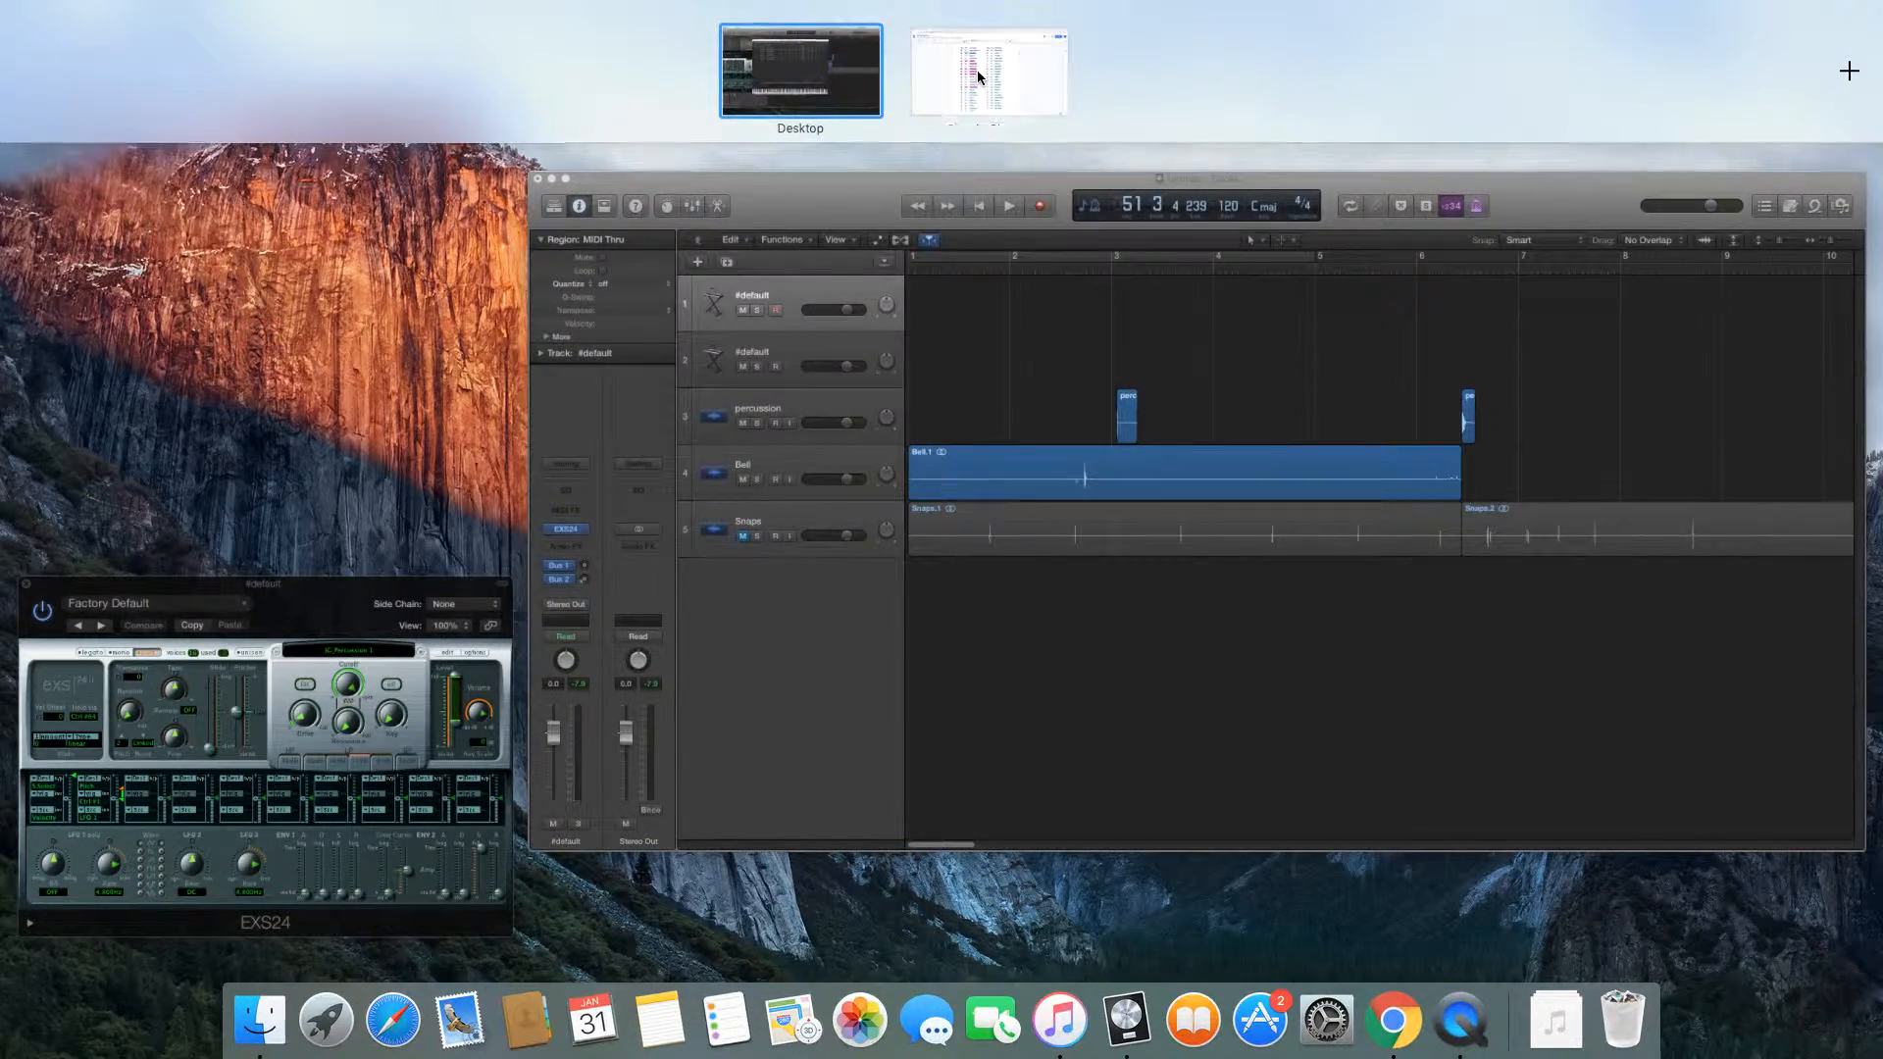
pyautogui.click(977, 69)
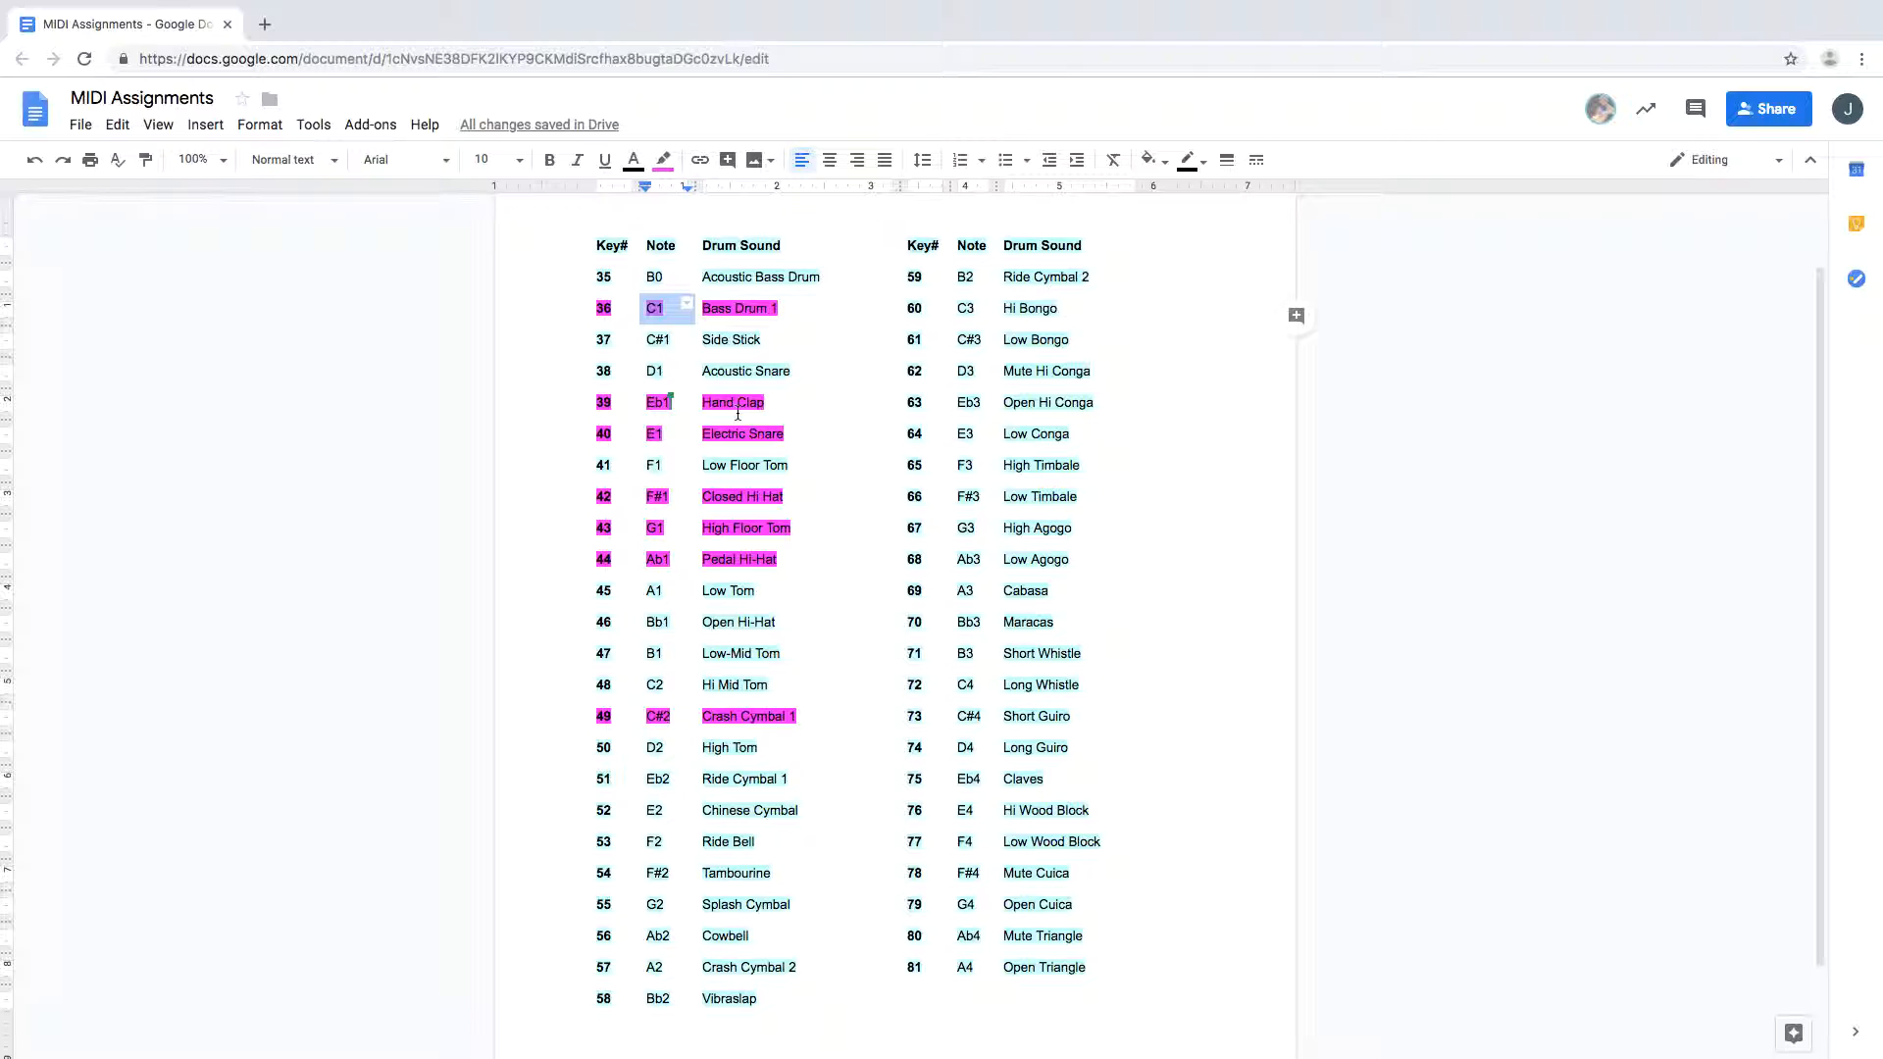
pyautogui.hotkey('ctrl', 'Up')
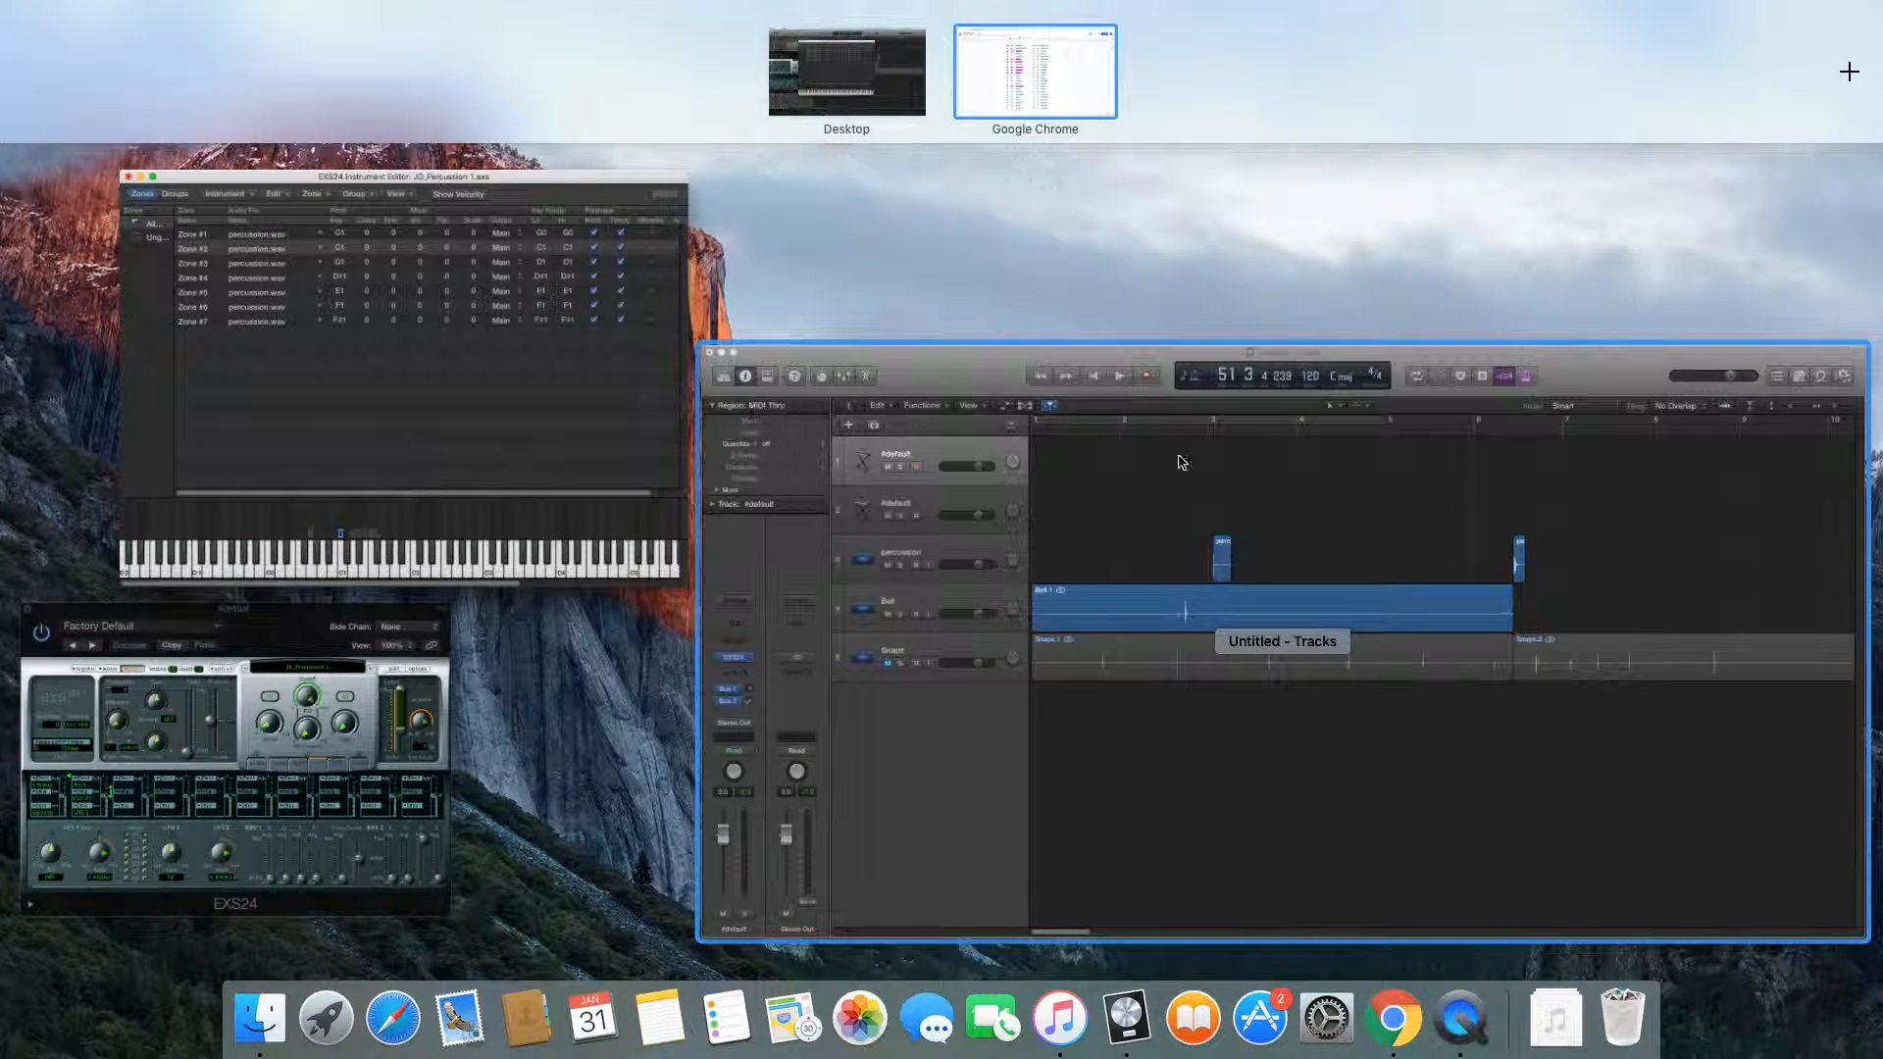
pyautogui.click(1172, 460)
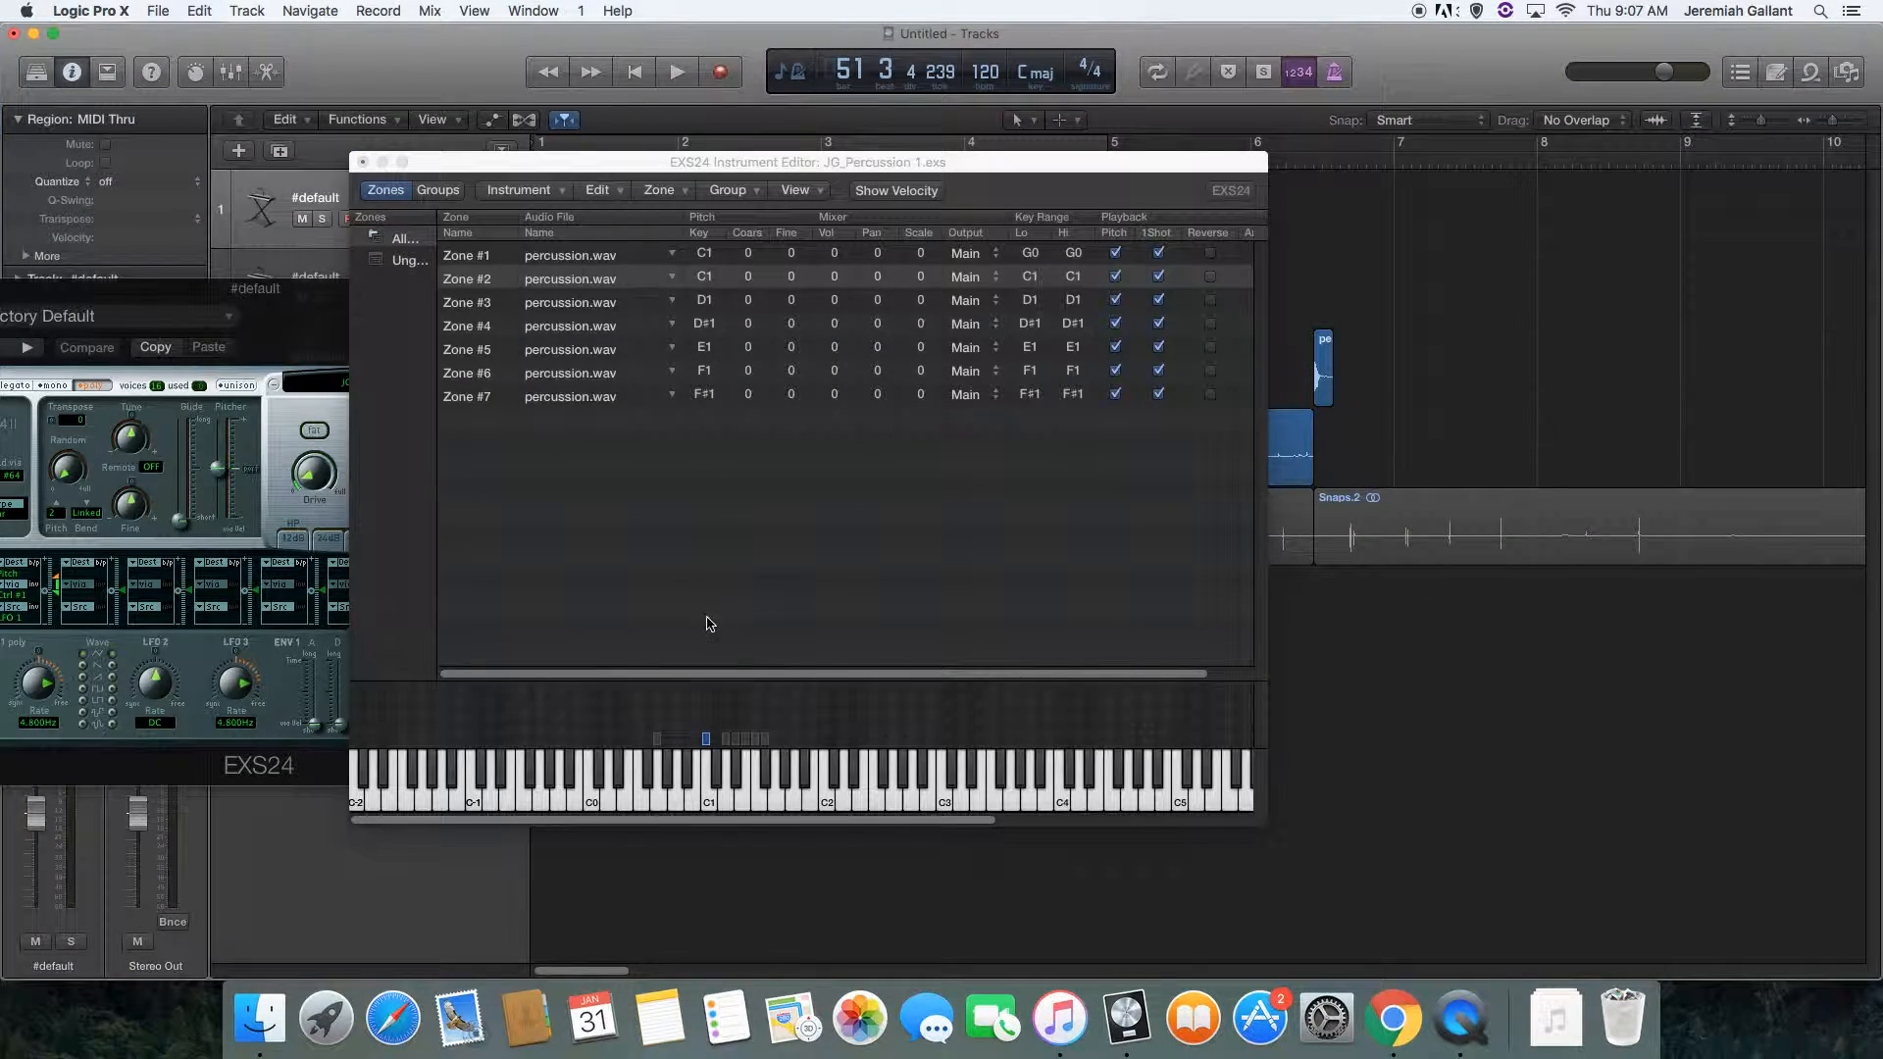
# Audition the samples mapped between D1 and F#1, replaying the D1 sample.
pyautogui.click(738, 777)
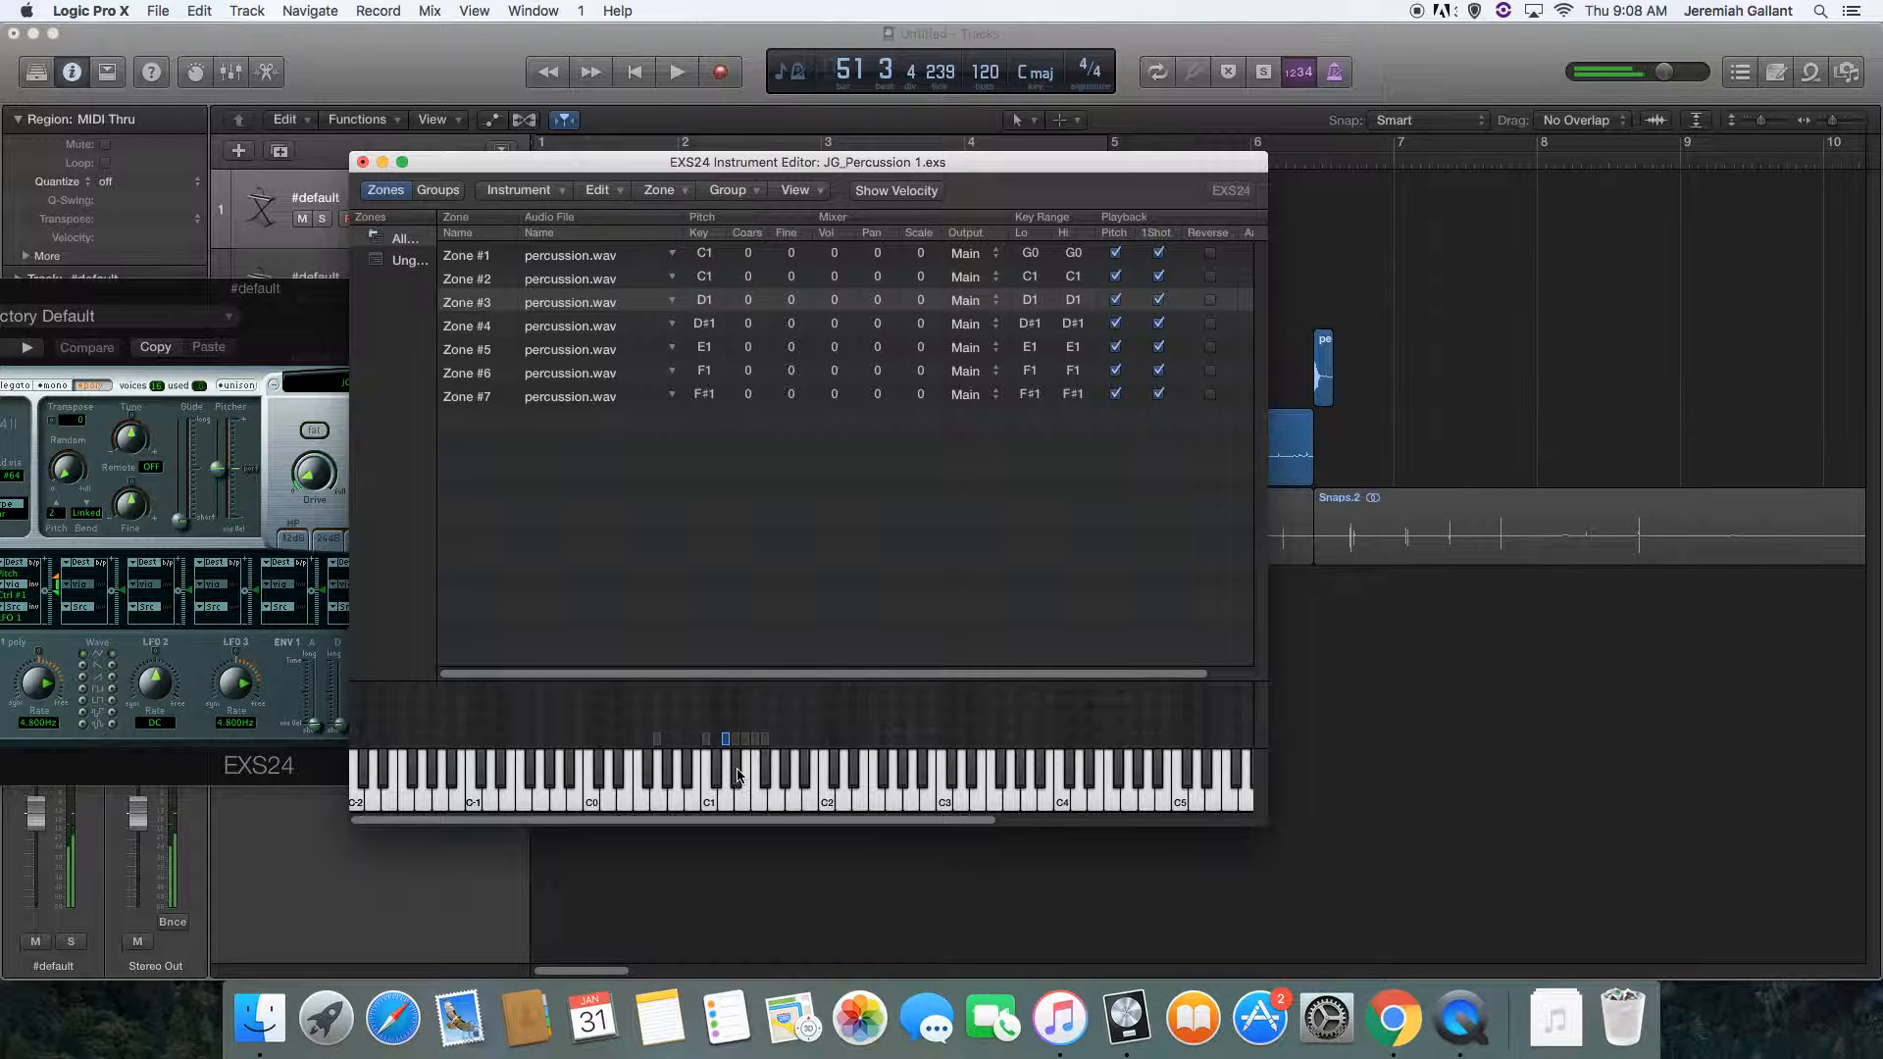
pyautogui.click(731, 787)
pyautogui.click(746, 783)
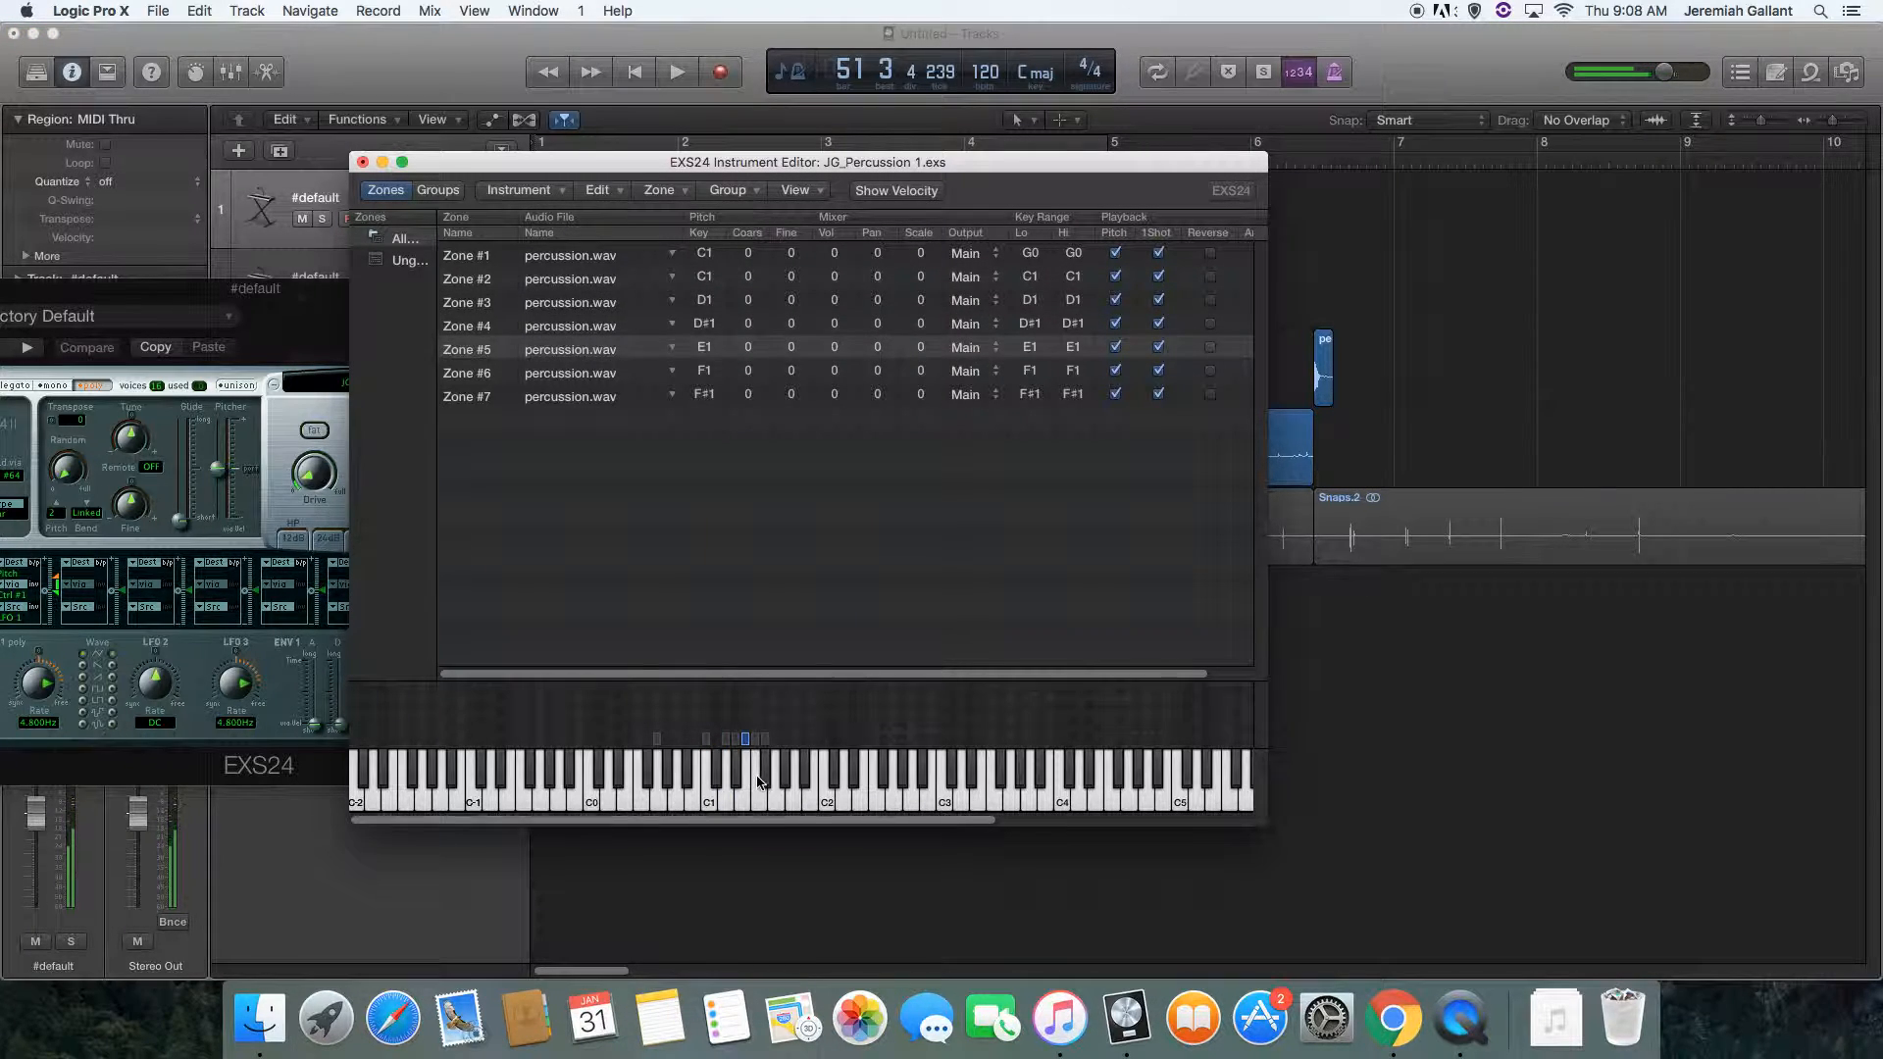
pyautogui.click(758, 783)
pyautogui.click(763, 775)
pyautogui.click(728, 791)
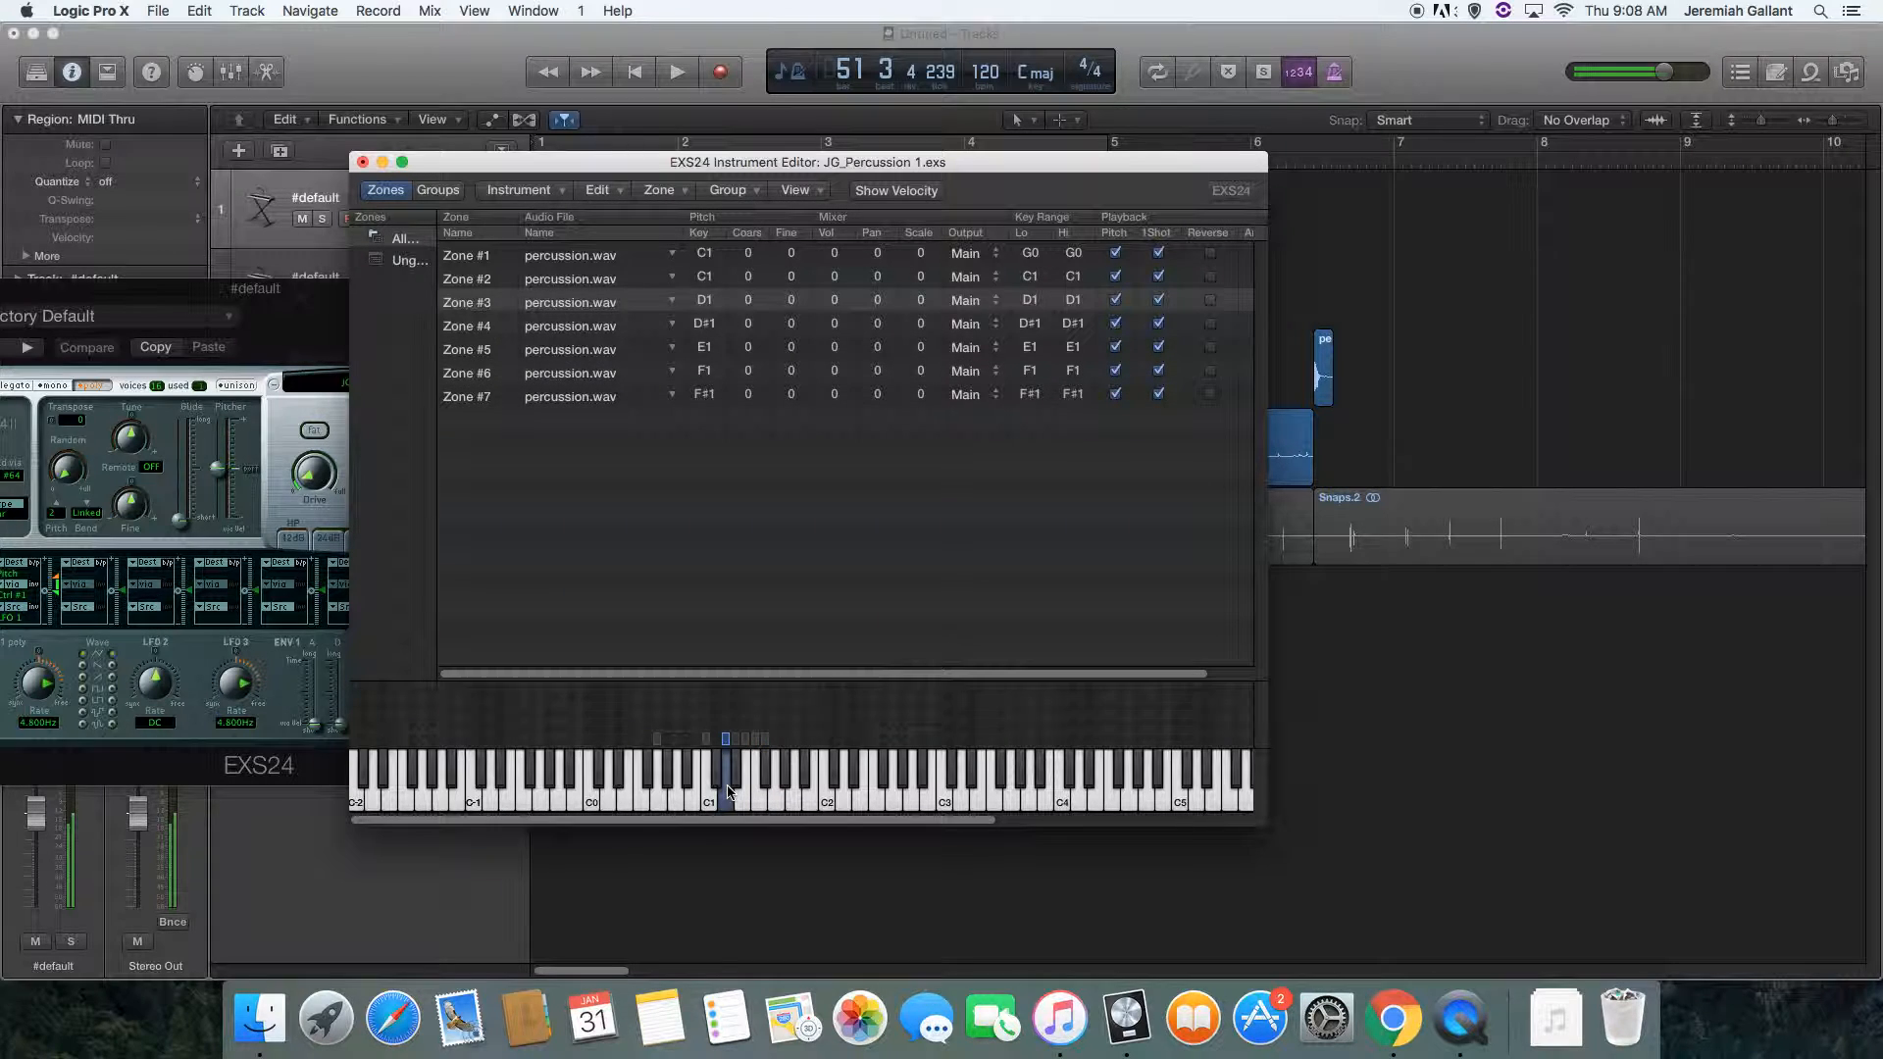
pyautogui.click(728, 790)
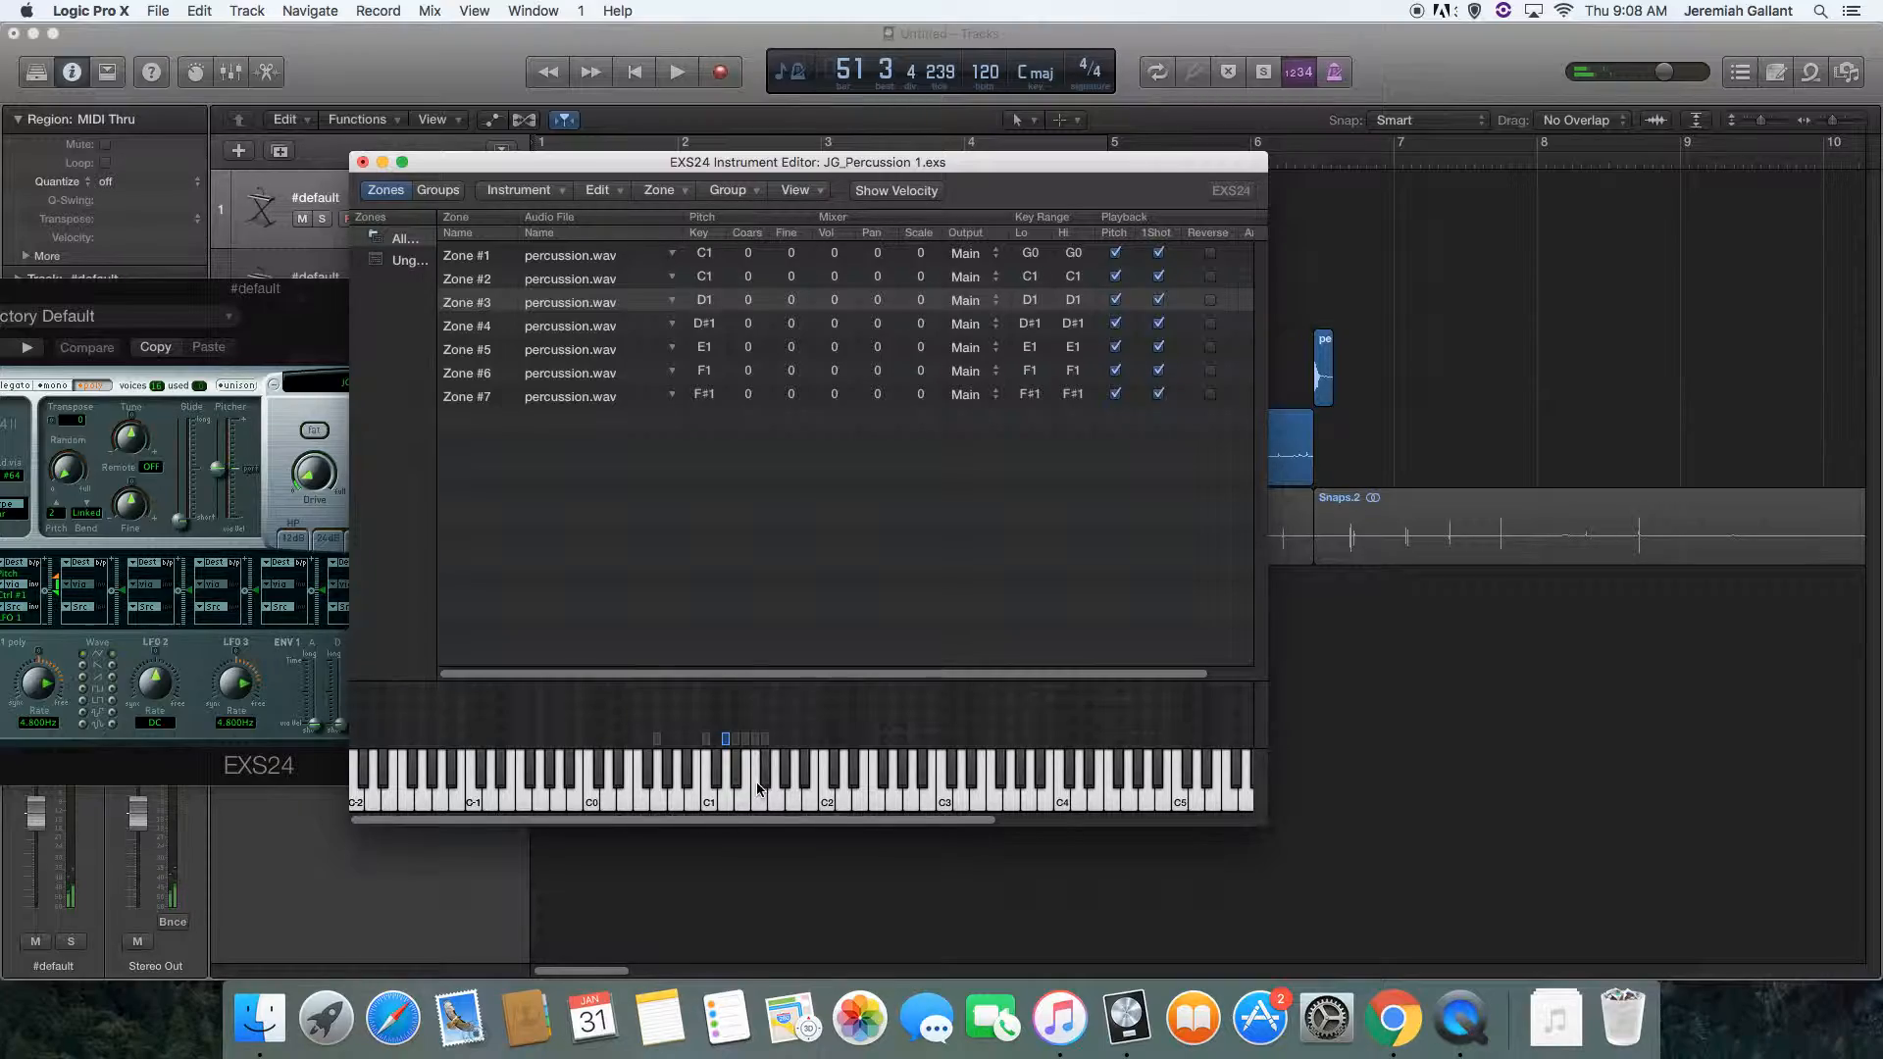
# Take the MIDI Assignments browser window out of full screen, narrow it, move it aside, and return to Logic Pro.
pyautogui.hotkey('ctrl', 'Up')
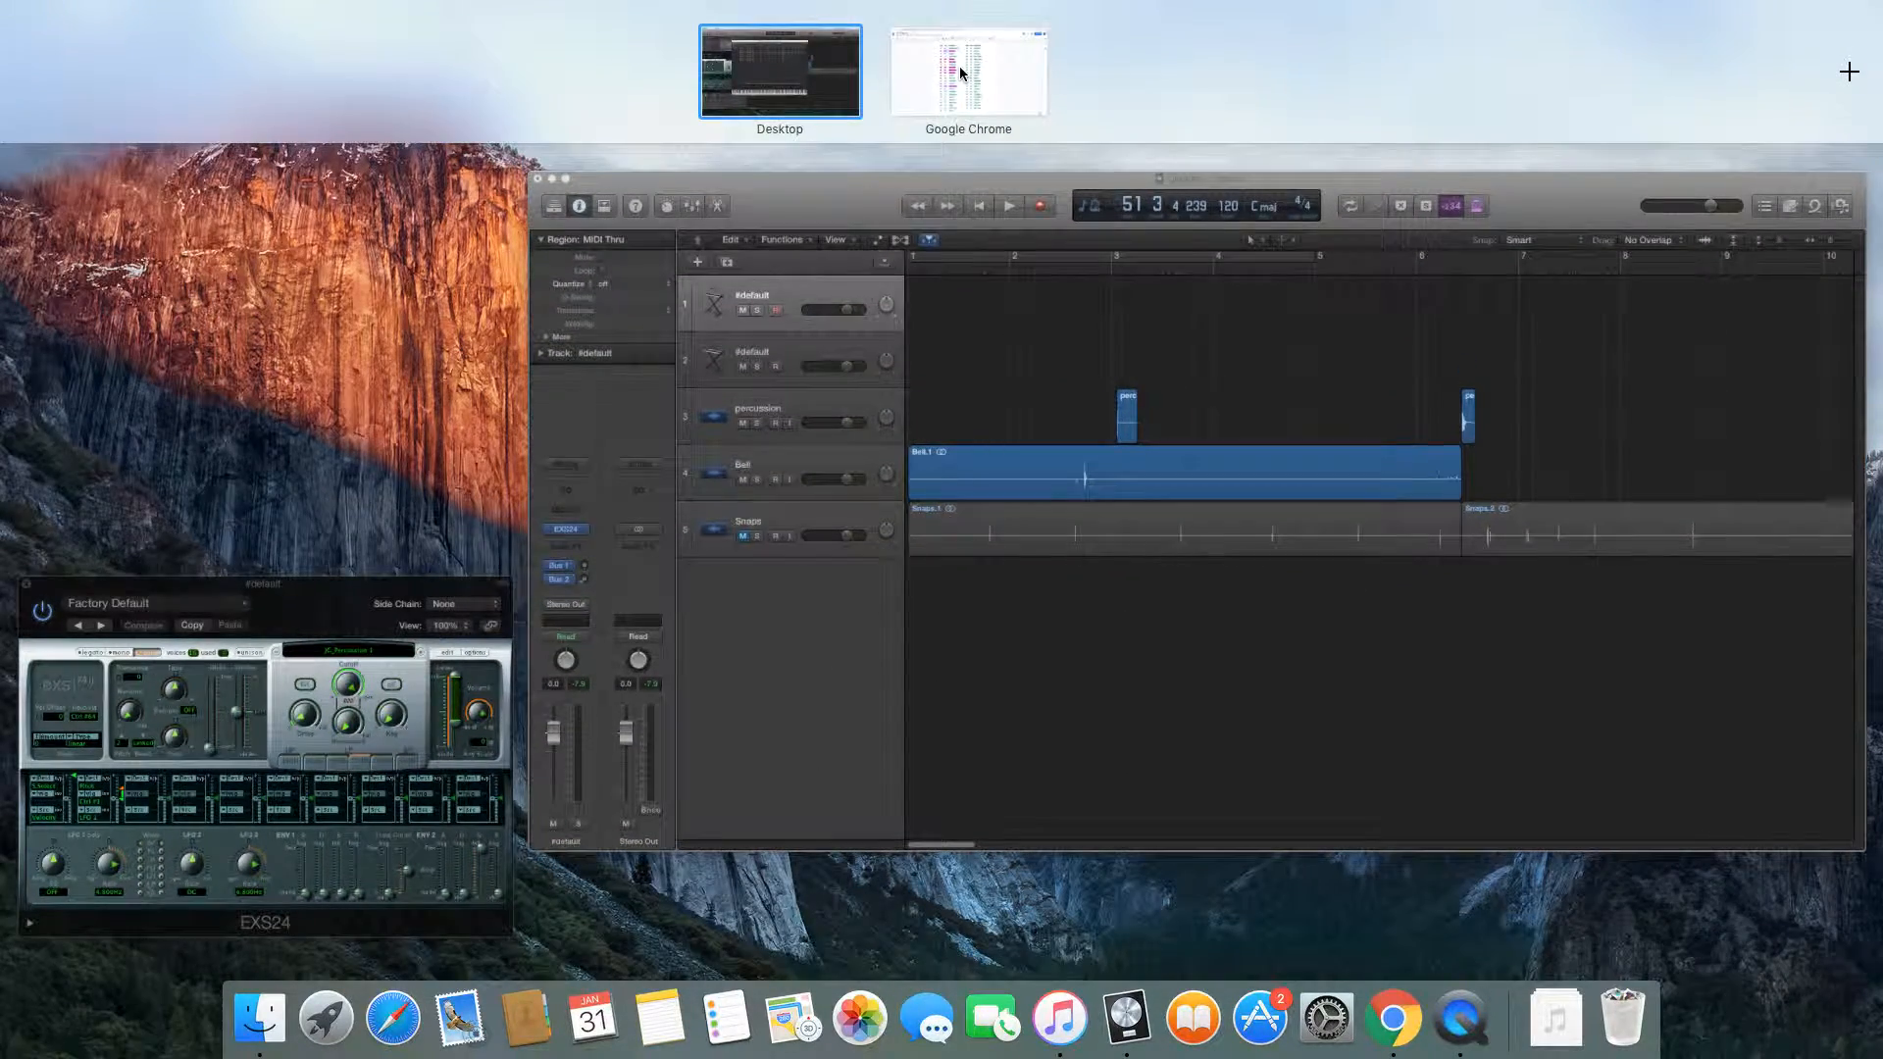
pyautogui.click(960, 67)
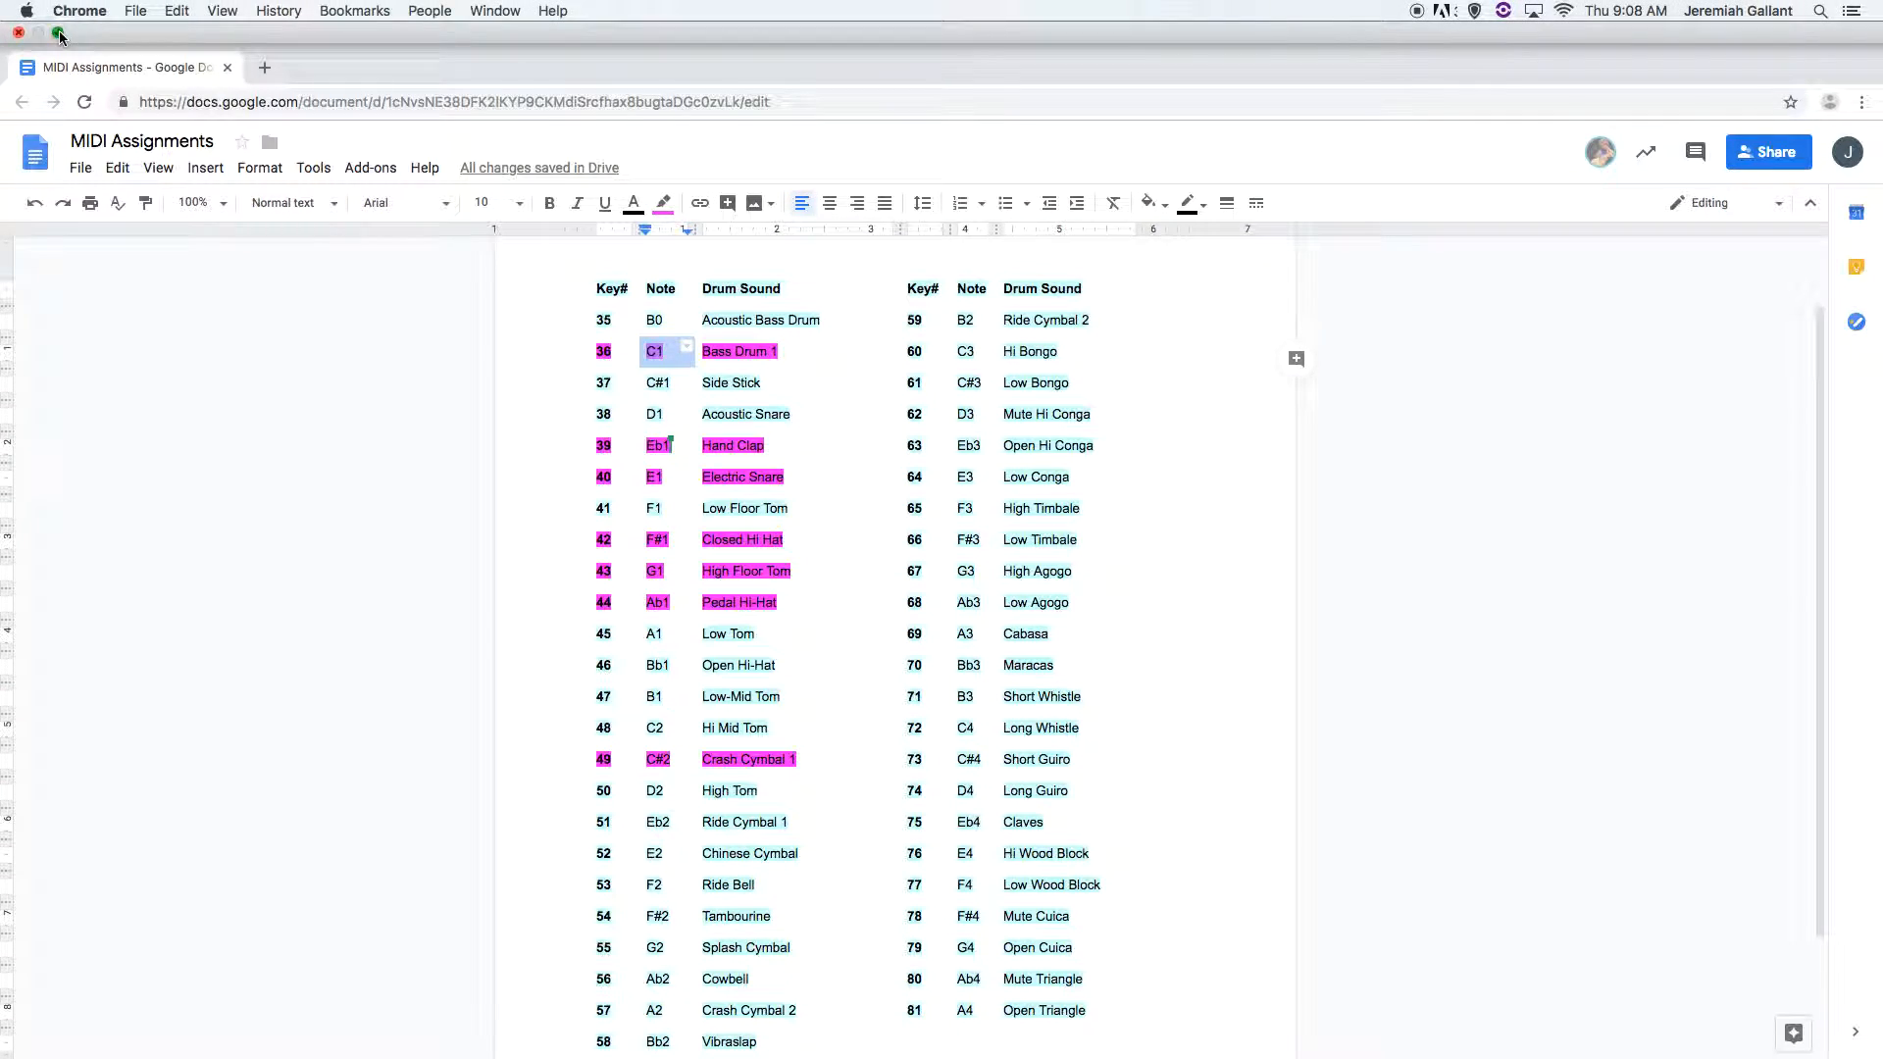
pyautogui.click(59, 35)
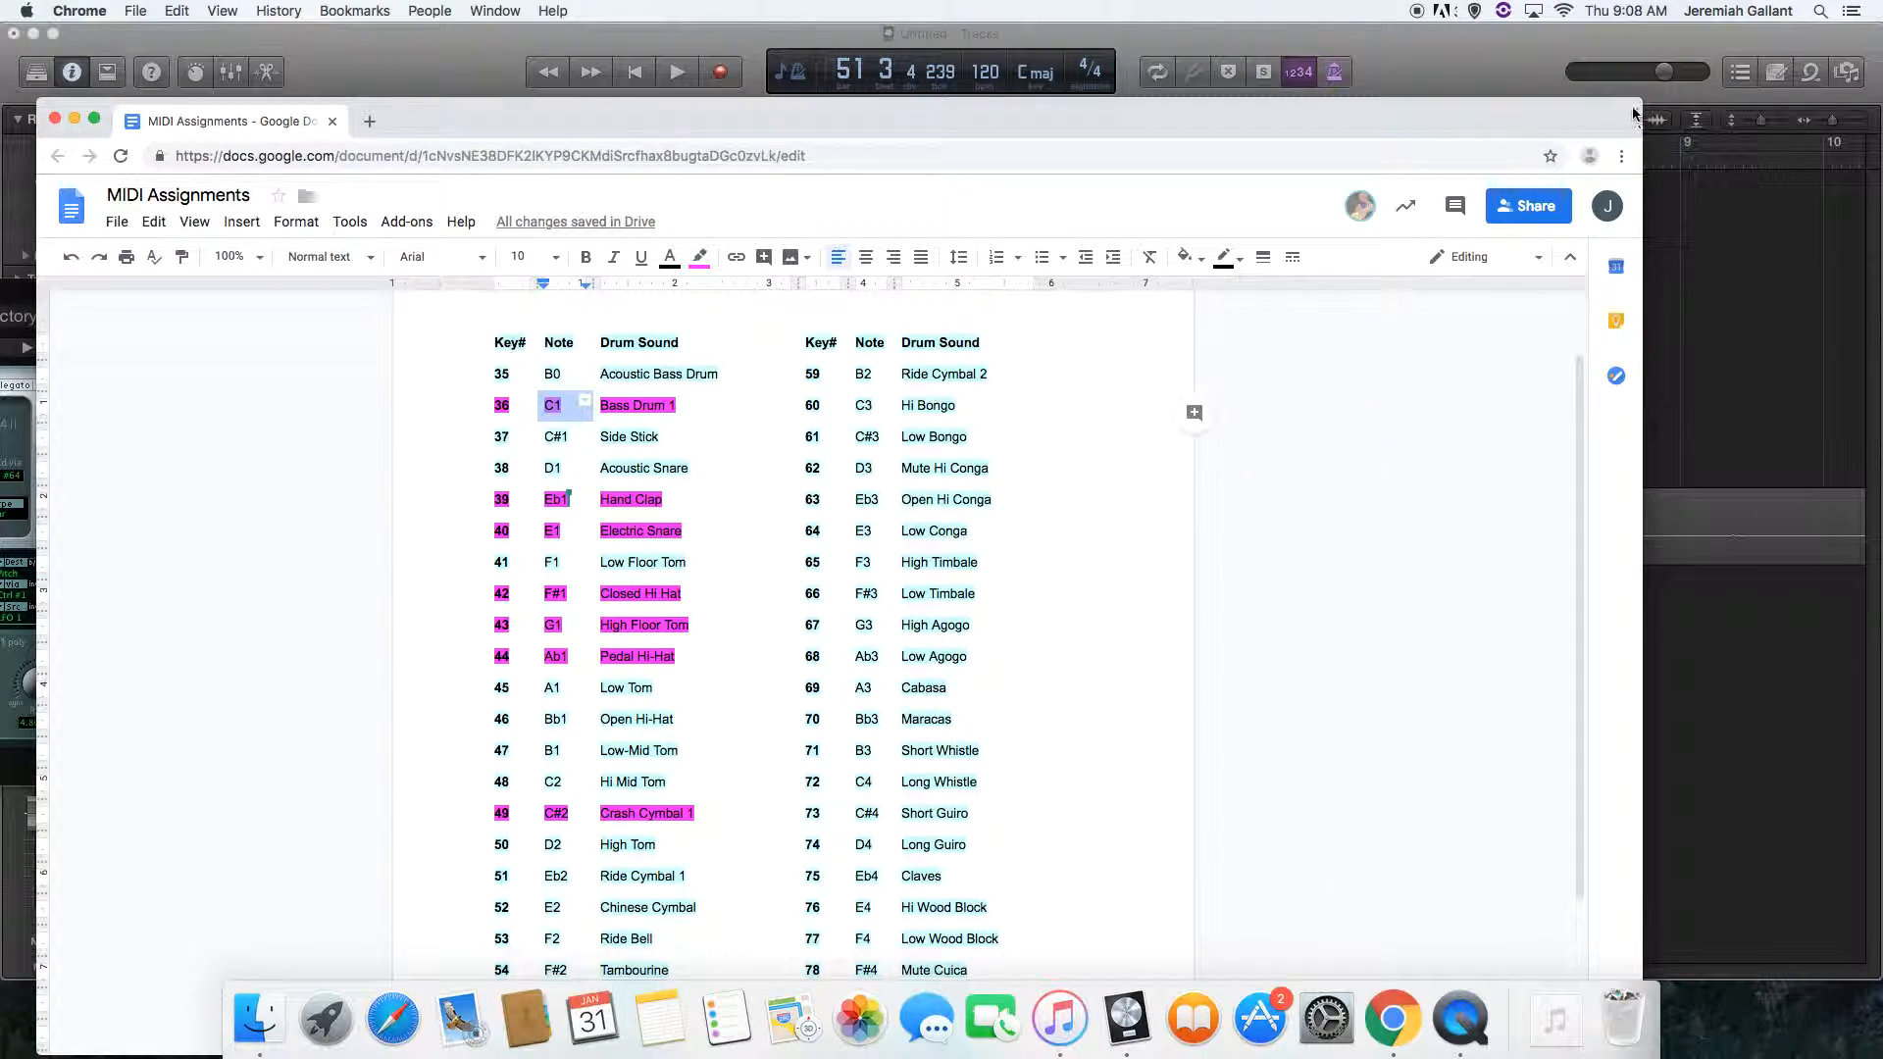
pyautogui.moveTo(1639, 105); pyautogui.dragTo(1153, 100)
pyautogui.moveTo(1020, 110); pyautogui.dragTo(790, 20)
pyautogui.click(993, 59)
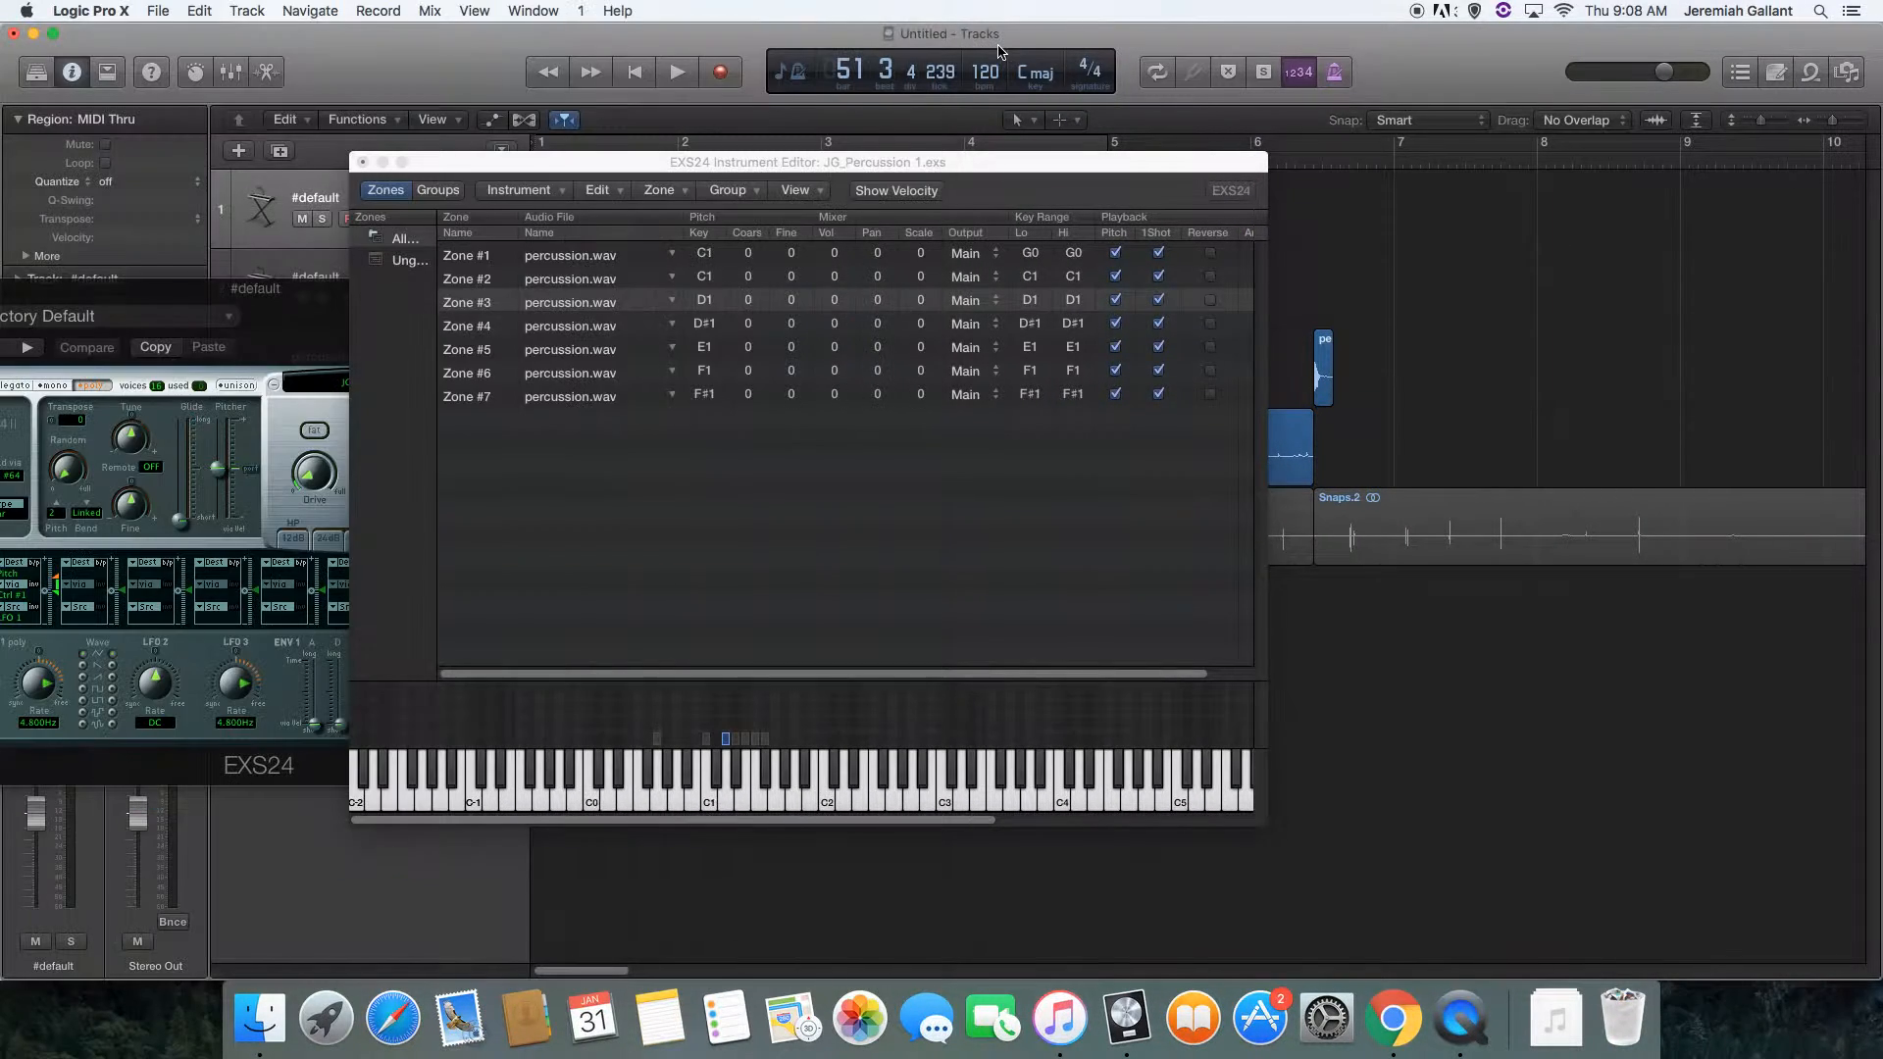
# Minimize the Tracks window and move the EXS24 plug-in and instrument editor so the note chart is visible beside them.
pyautogui.moveTo(967, 44); pyautogui.dragTo(1542, 44)
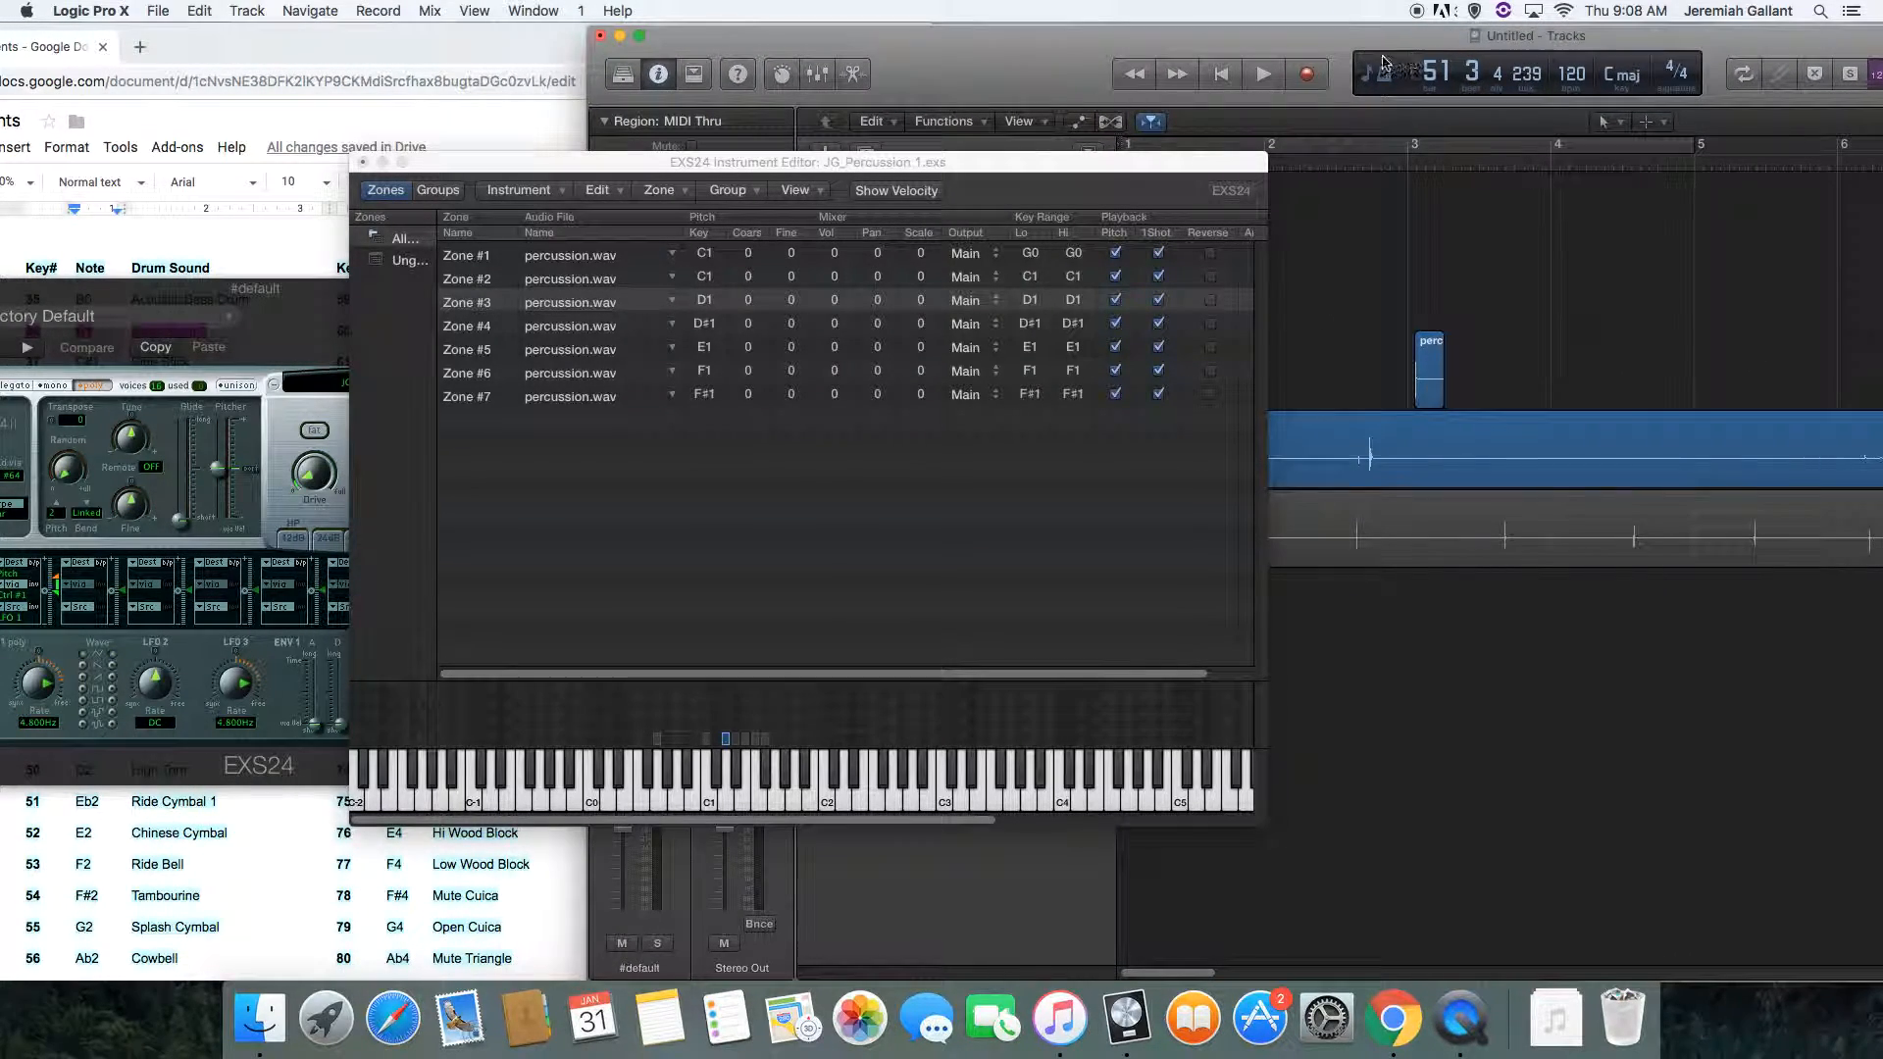
pyautogui.click(620, 35)
pyautogui.moveTo(302, 305); pyautogui.dragTo(1709, 262)
pyautogui.moveTo(1054, 164); pyautogui.dragTo(1169, 39)
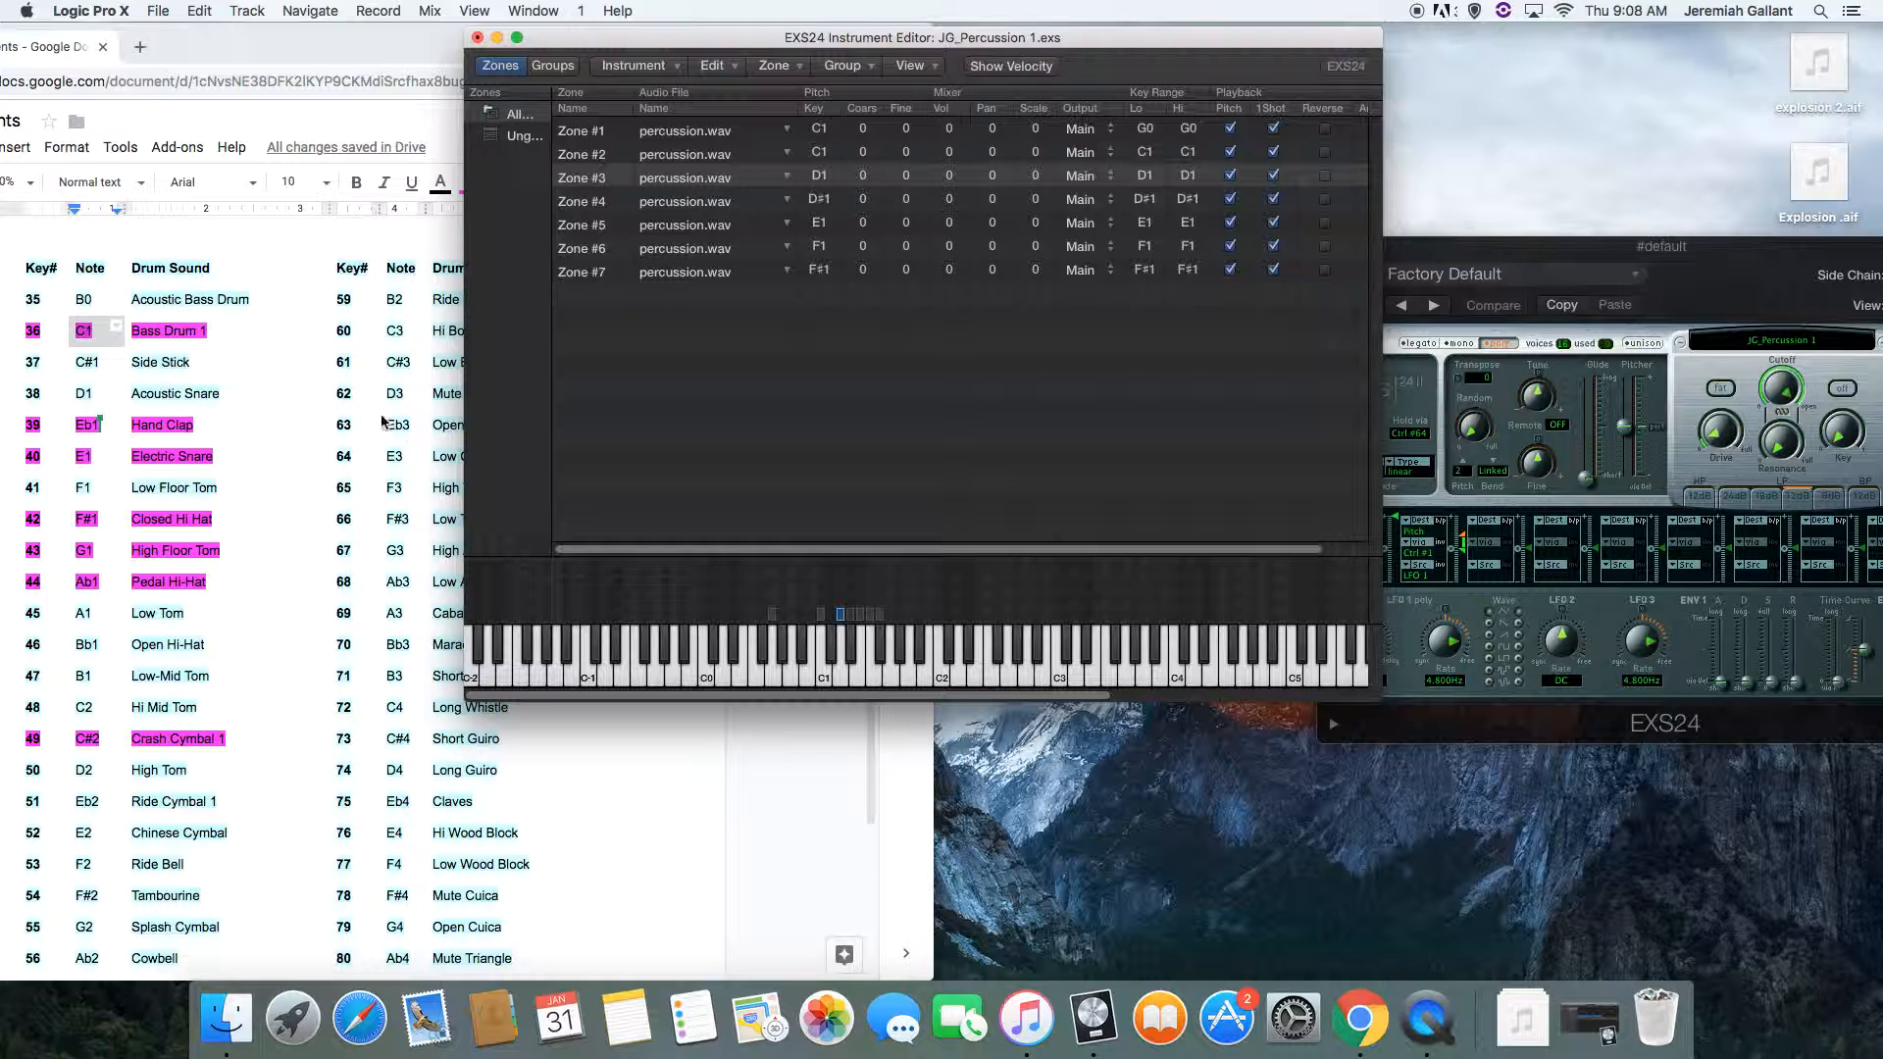
# Play the C1 and D1 samples and try to set Zone #3's low key to Eb1.
pyautogui.click(827, 665)
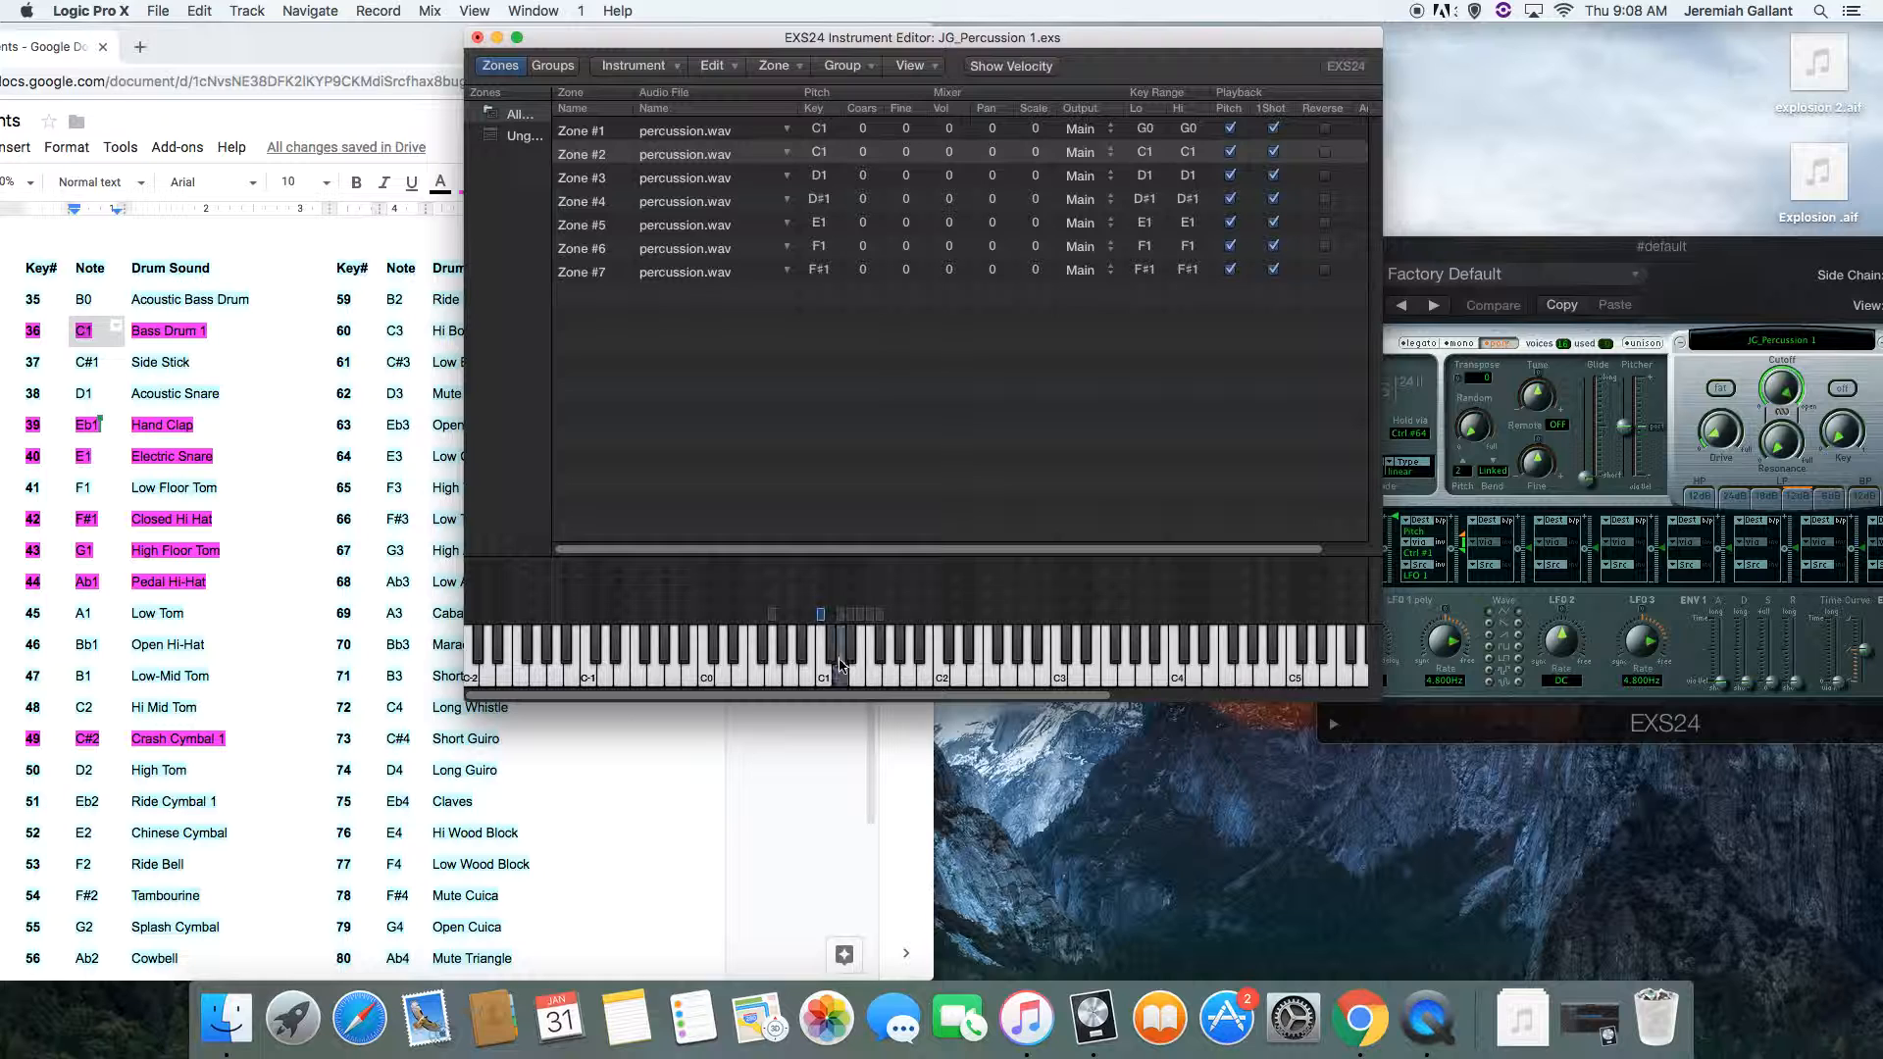
pyautogui.click(840, 667)
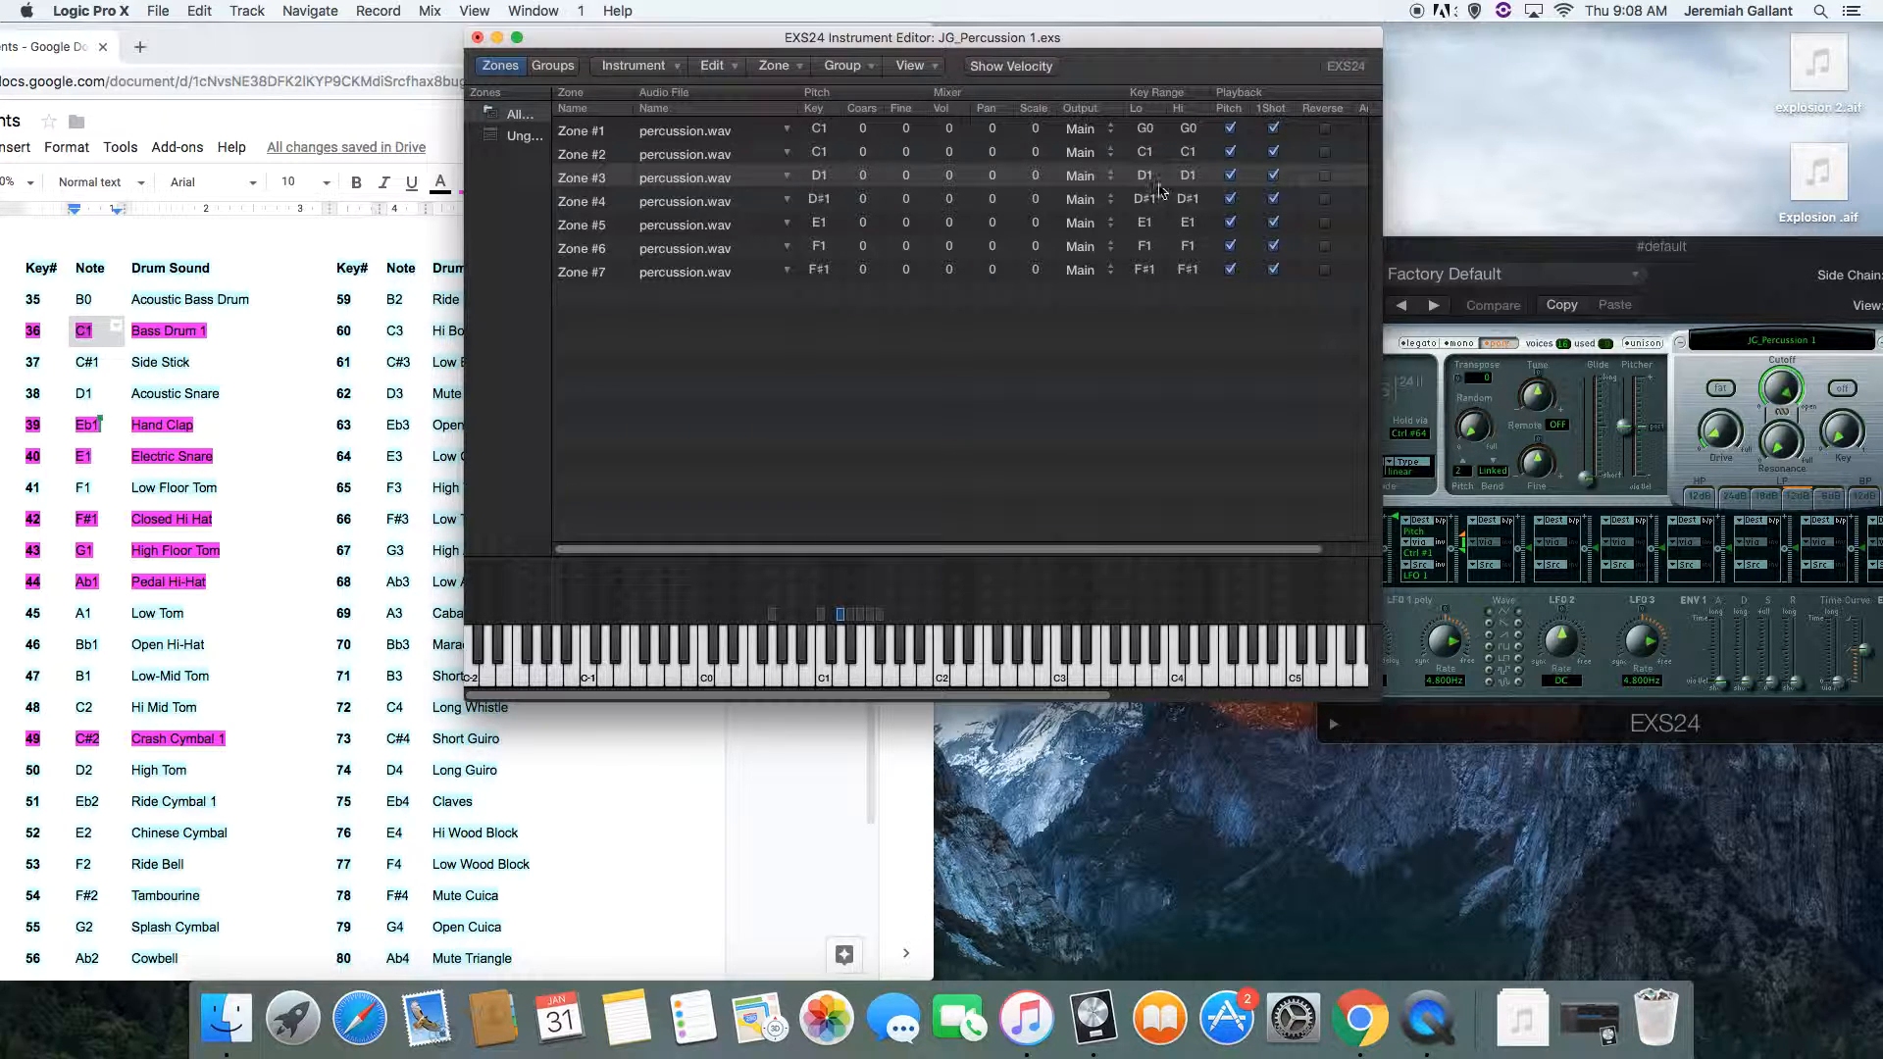
pyautogui.click(1146, 177)
pyautogui.write('eb1')
pyautogui.press('Return')
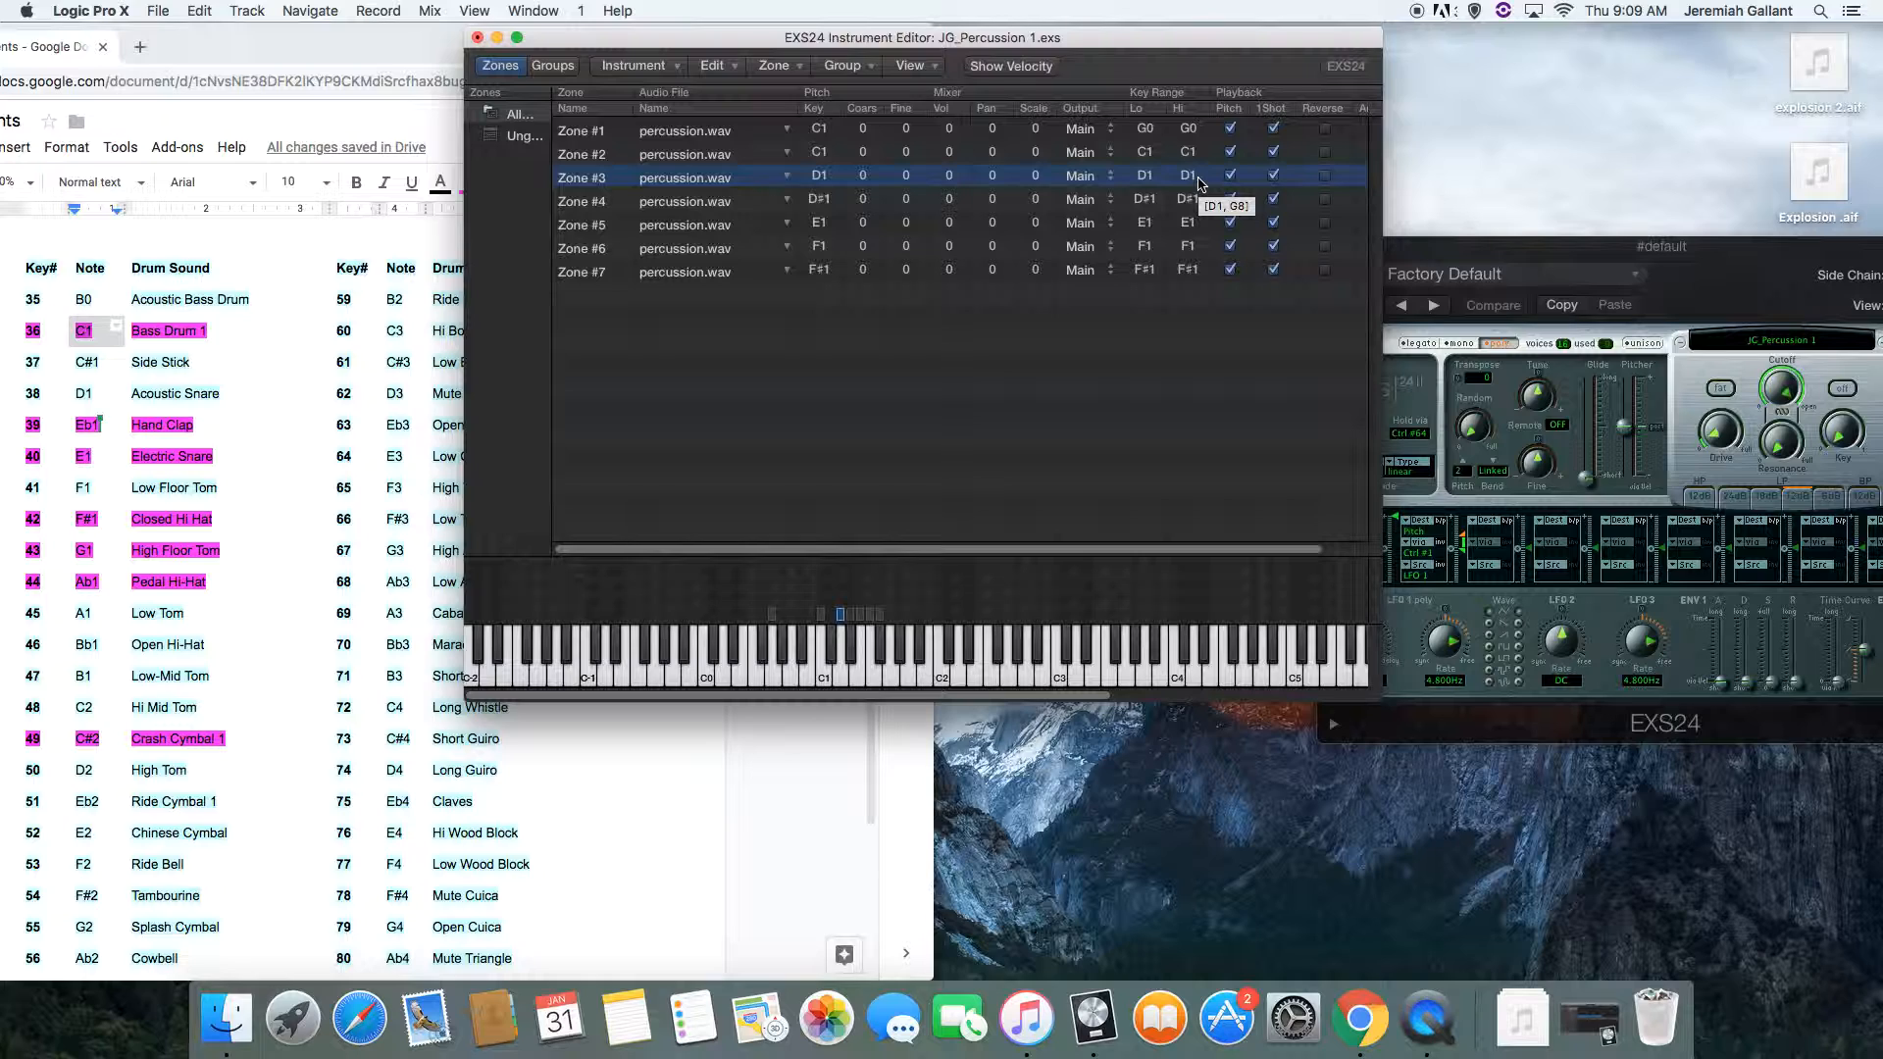
# Set both the high and low ends of Zone #3's key range to Eb1, and play the E1 sample.
pyautogui.doubleClick(1199, 183)
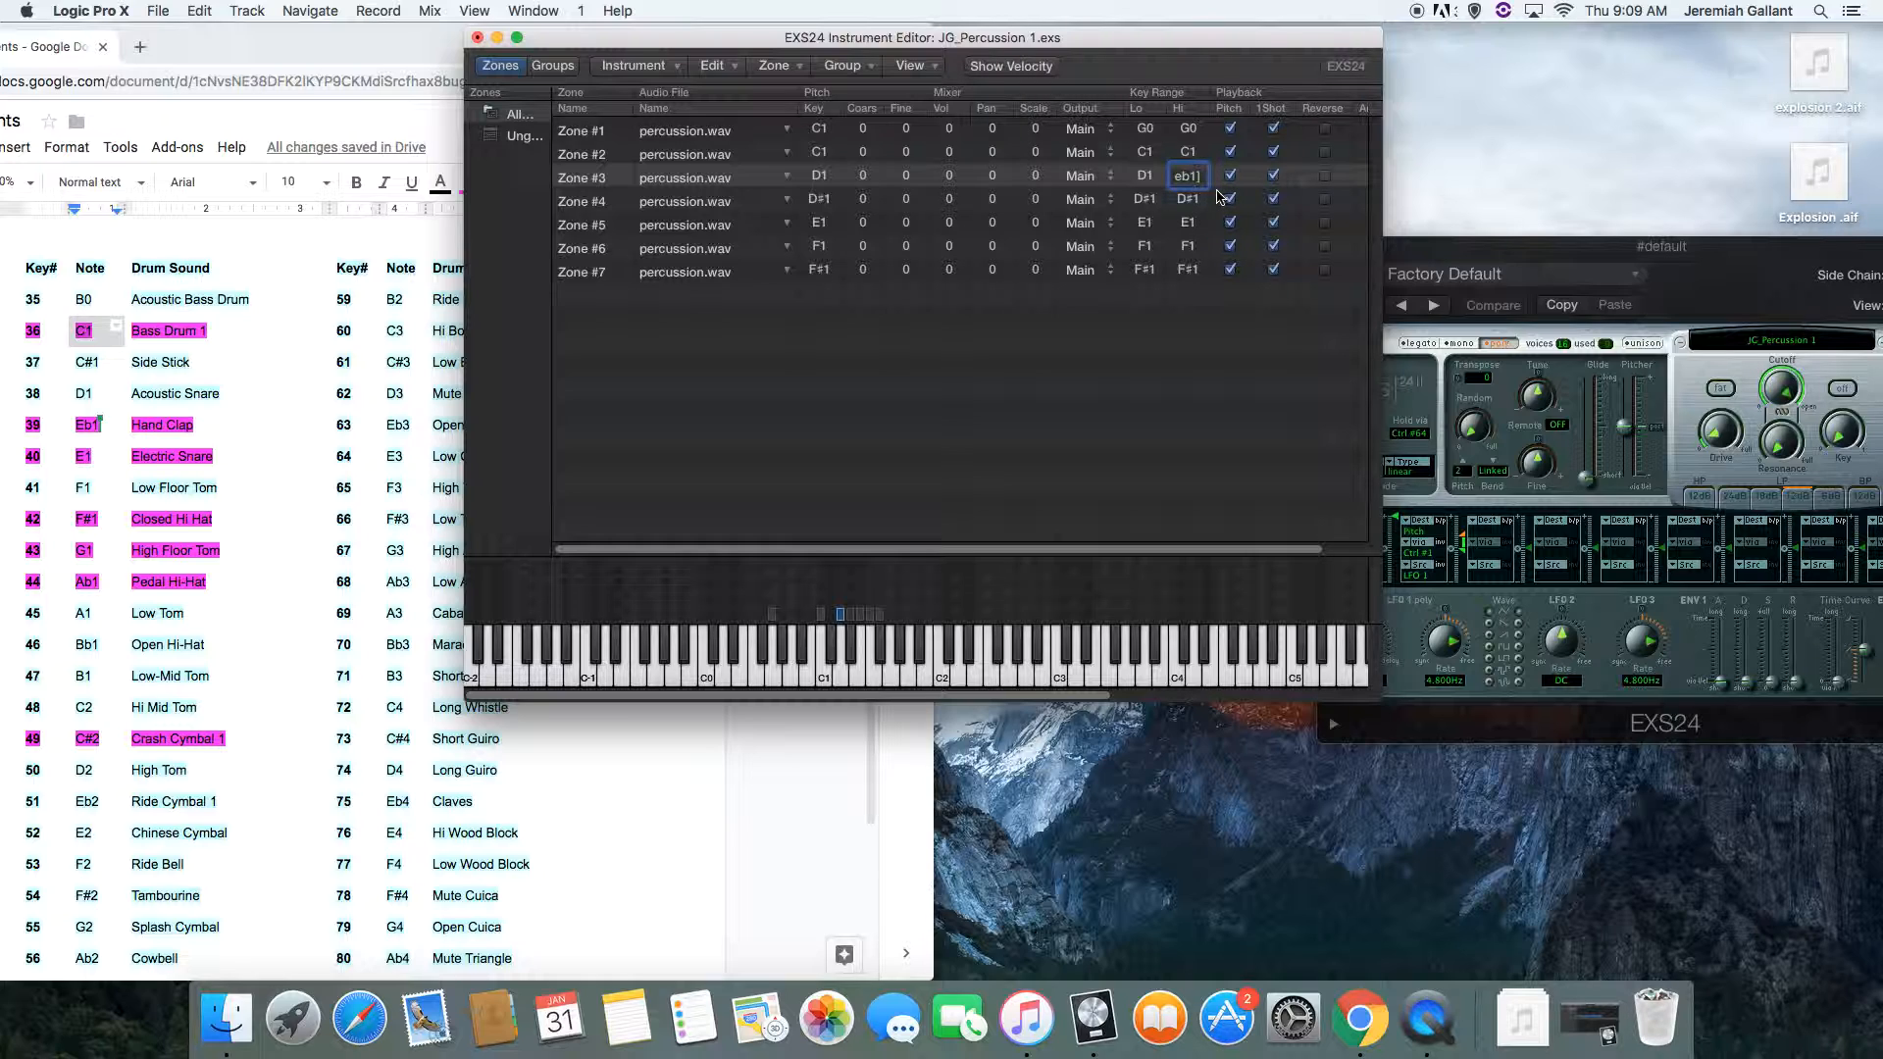
pyautogui.press('Return')
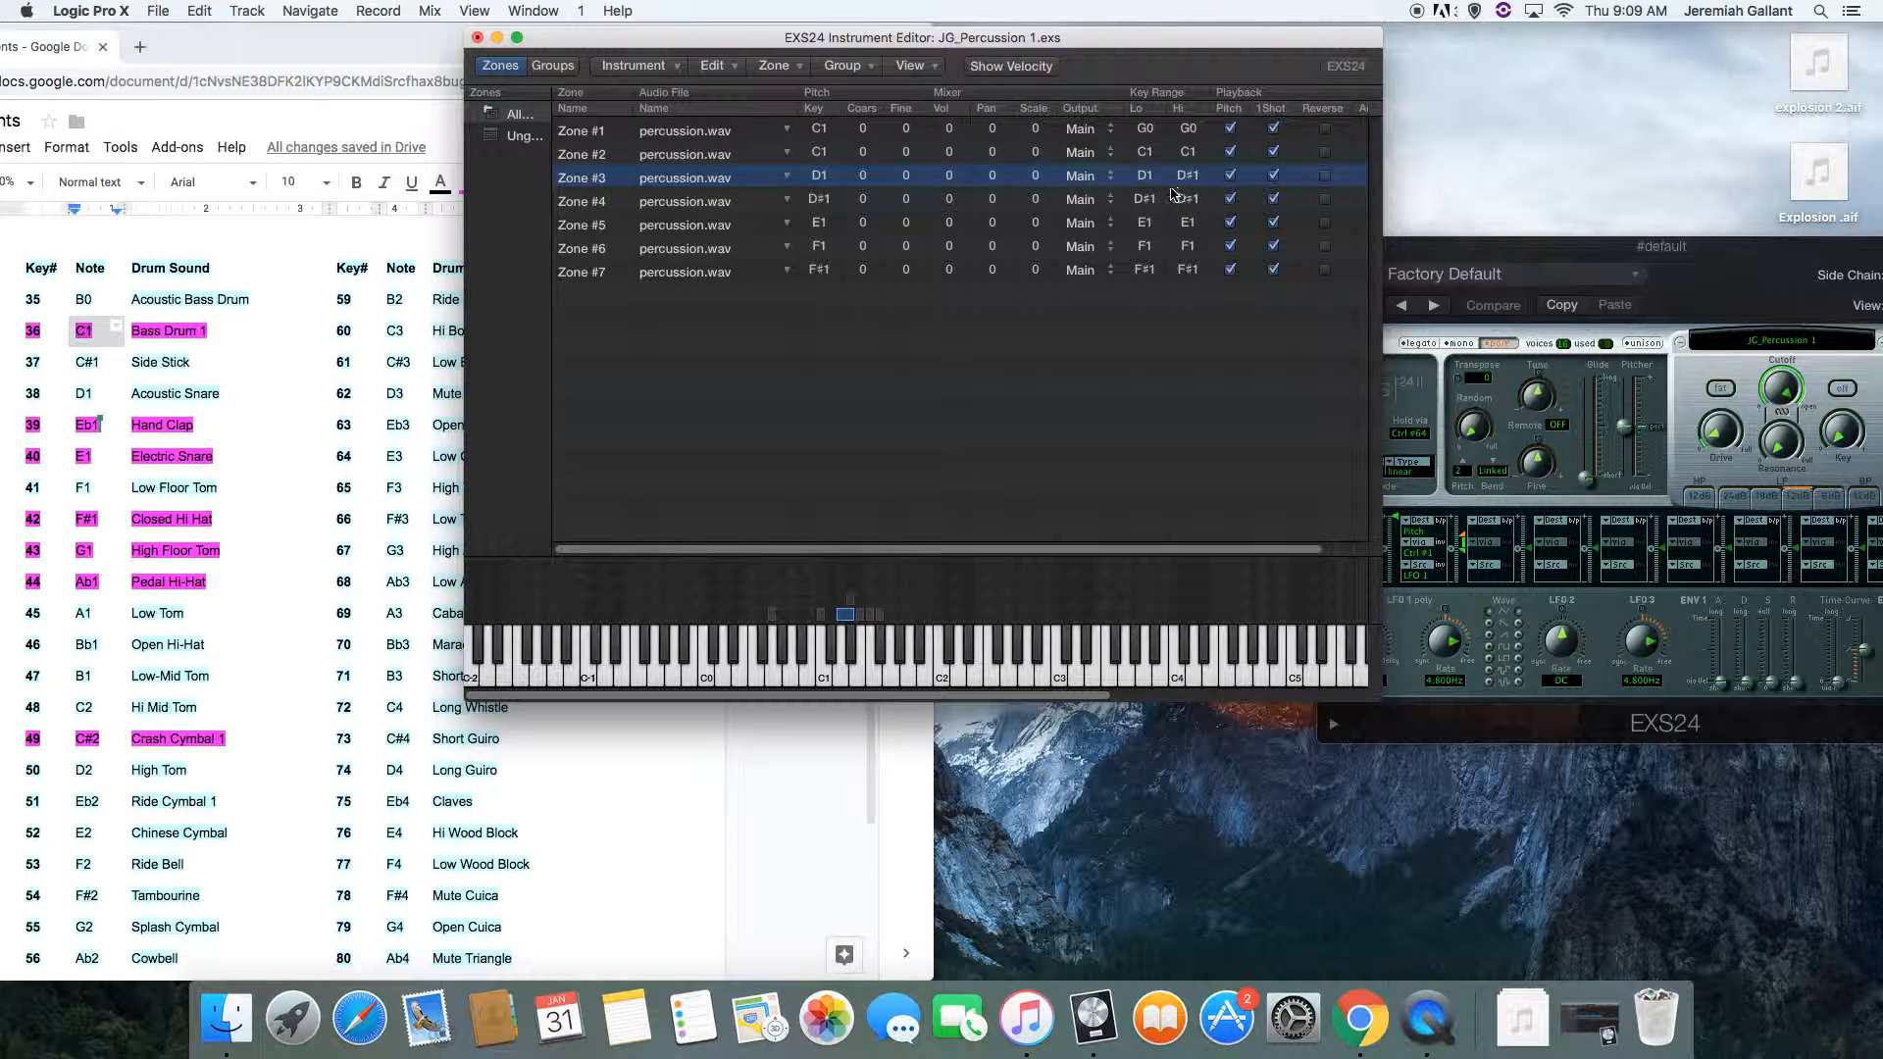
pyautogui.doubleClick(1145, 179)
pyautogui.write('eb1')
pyautogui.press('Return')
pyautogui.click(859, 677)
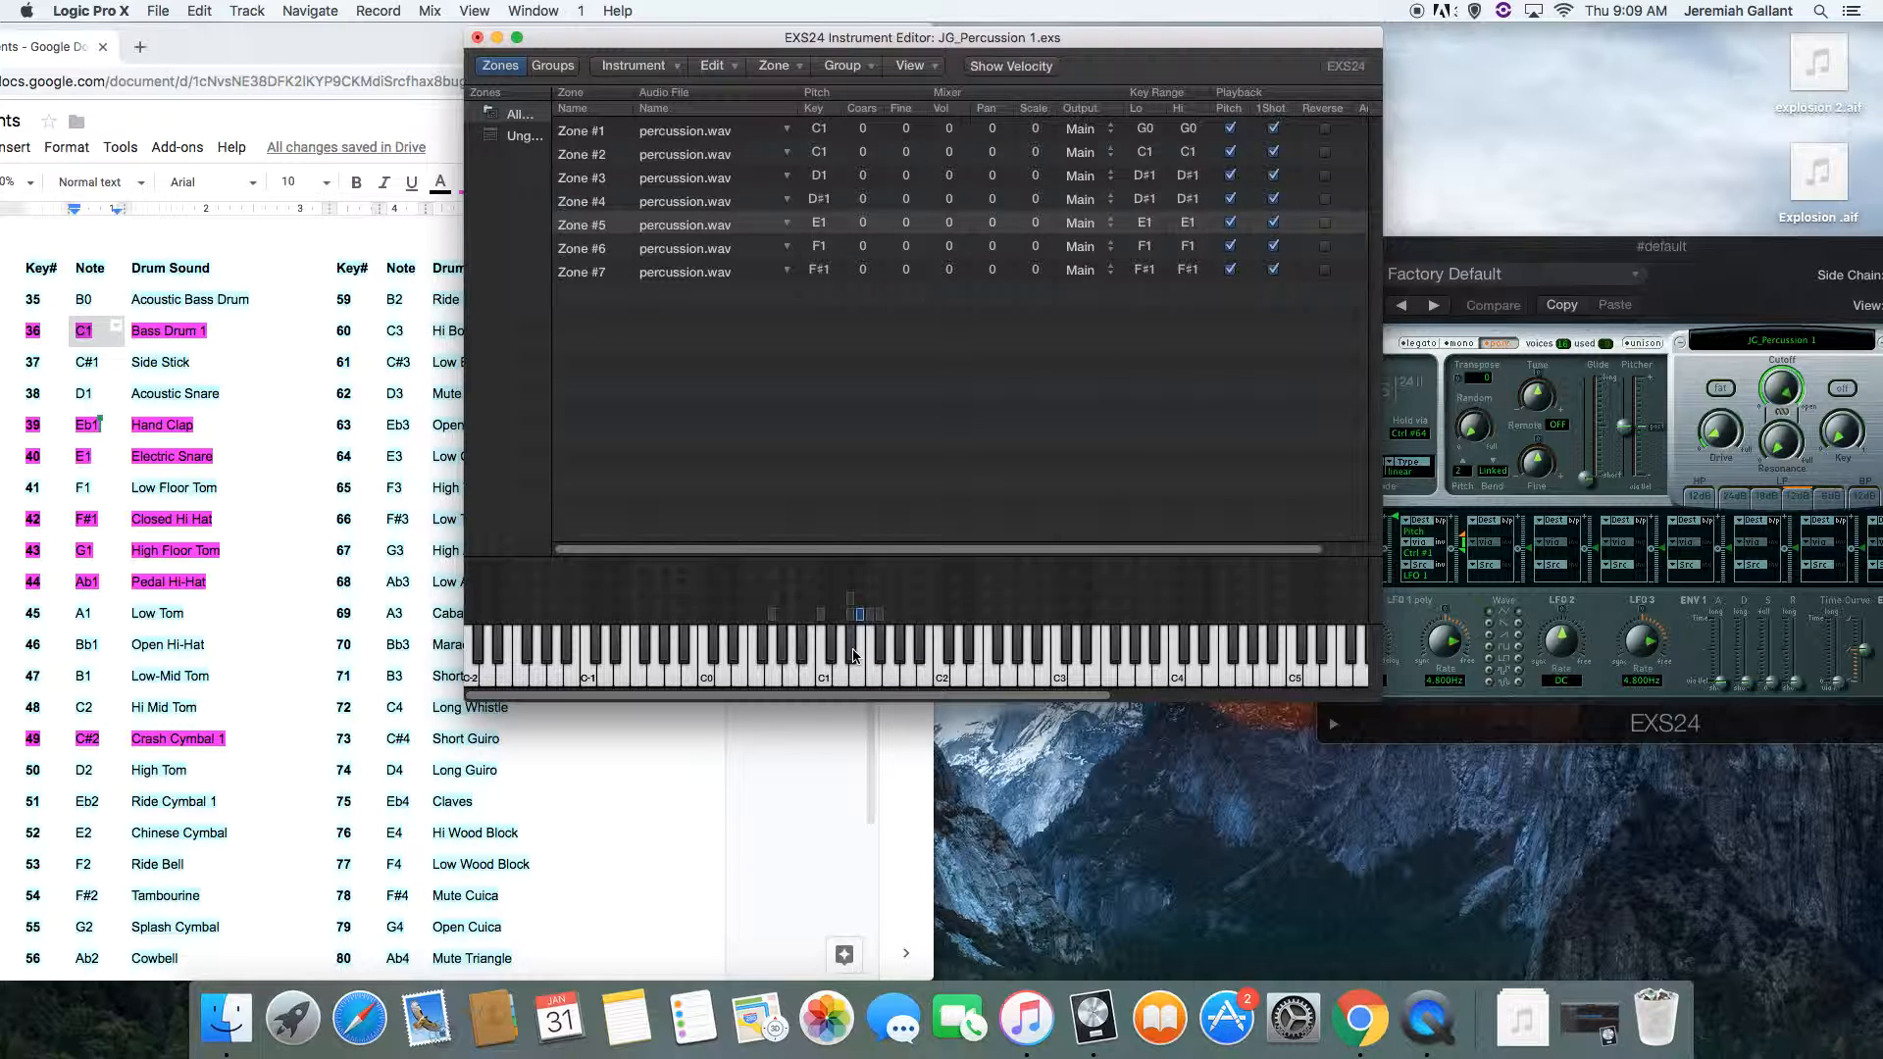
# Play the D#1 and D1 keys, and set Zone #3's root key to D#1.
pyautogui.click(853, 655)
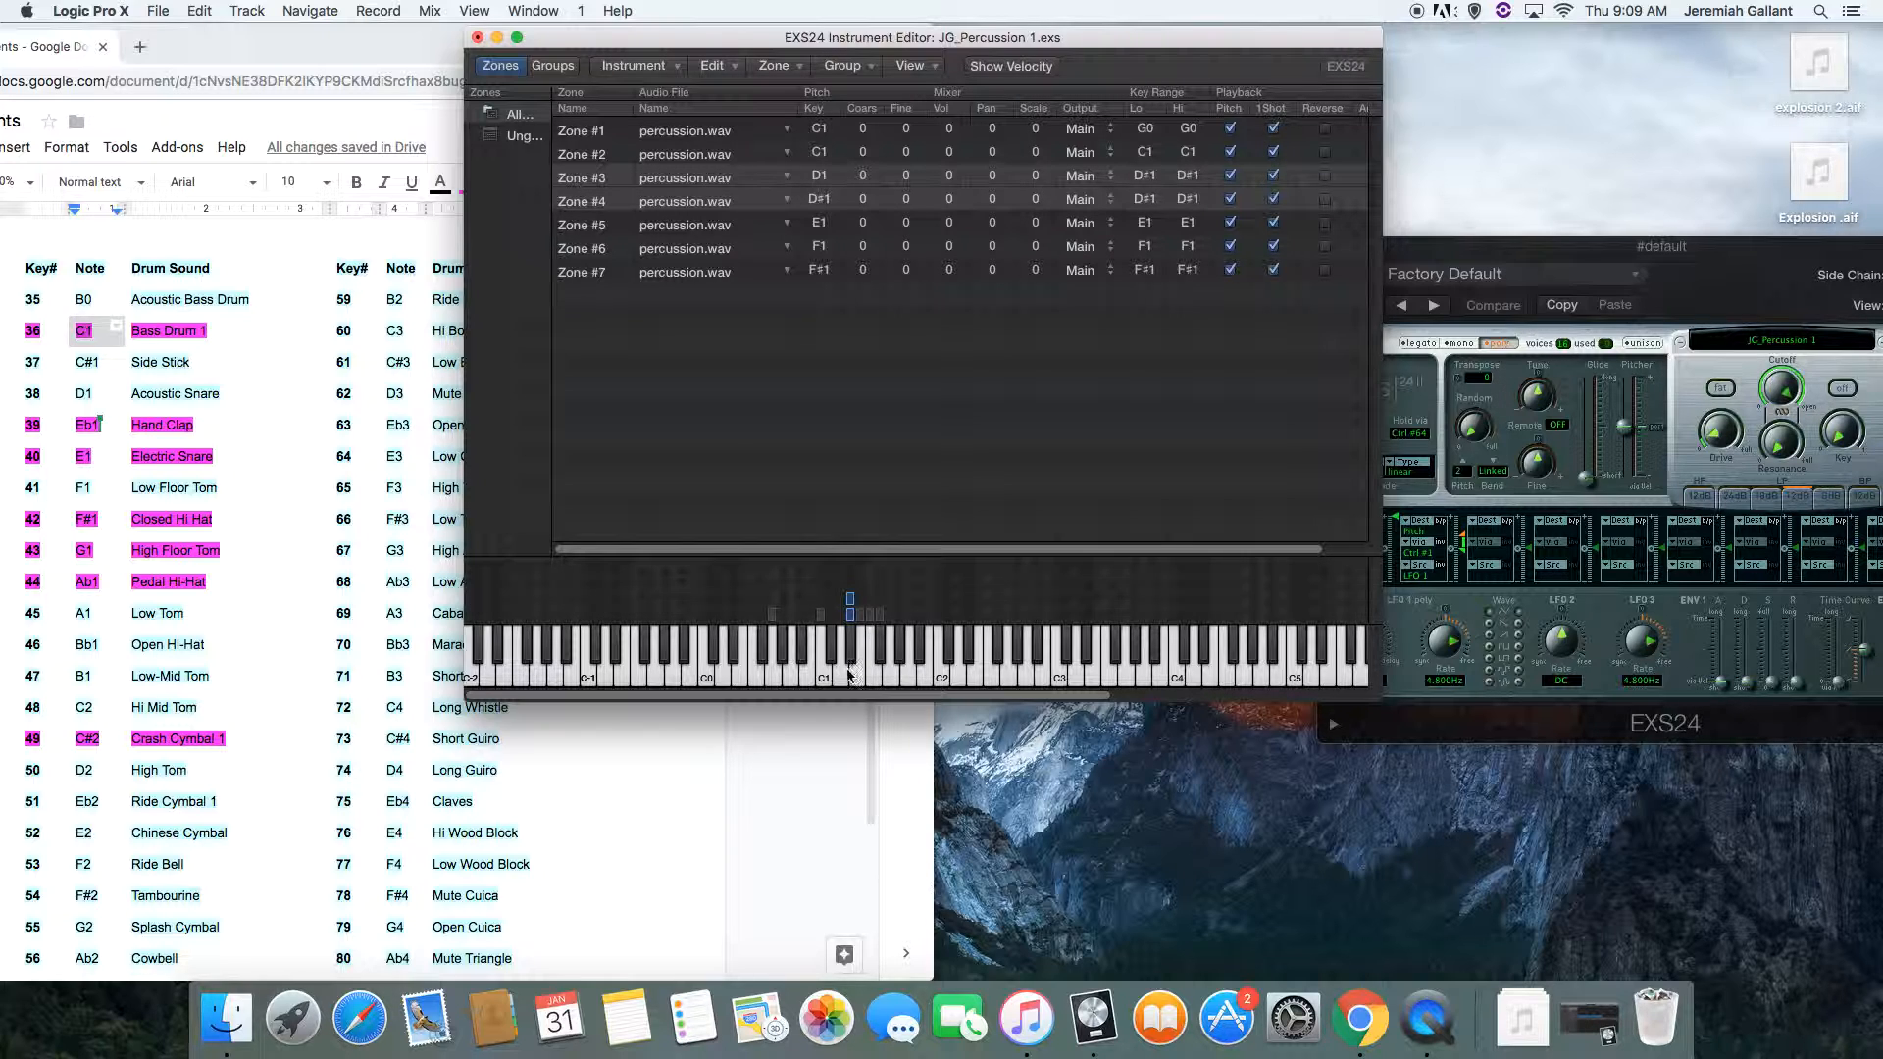
pyautogui.click(839, 681)
pyautogui.click(840, 682)
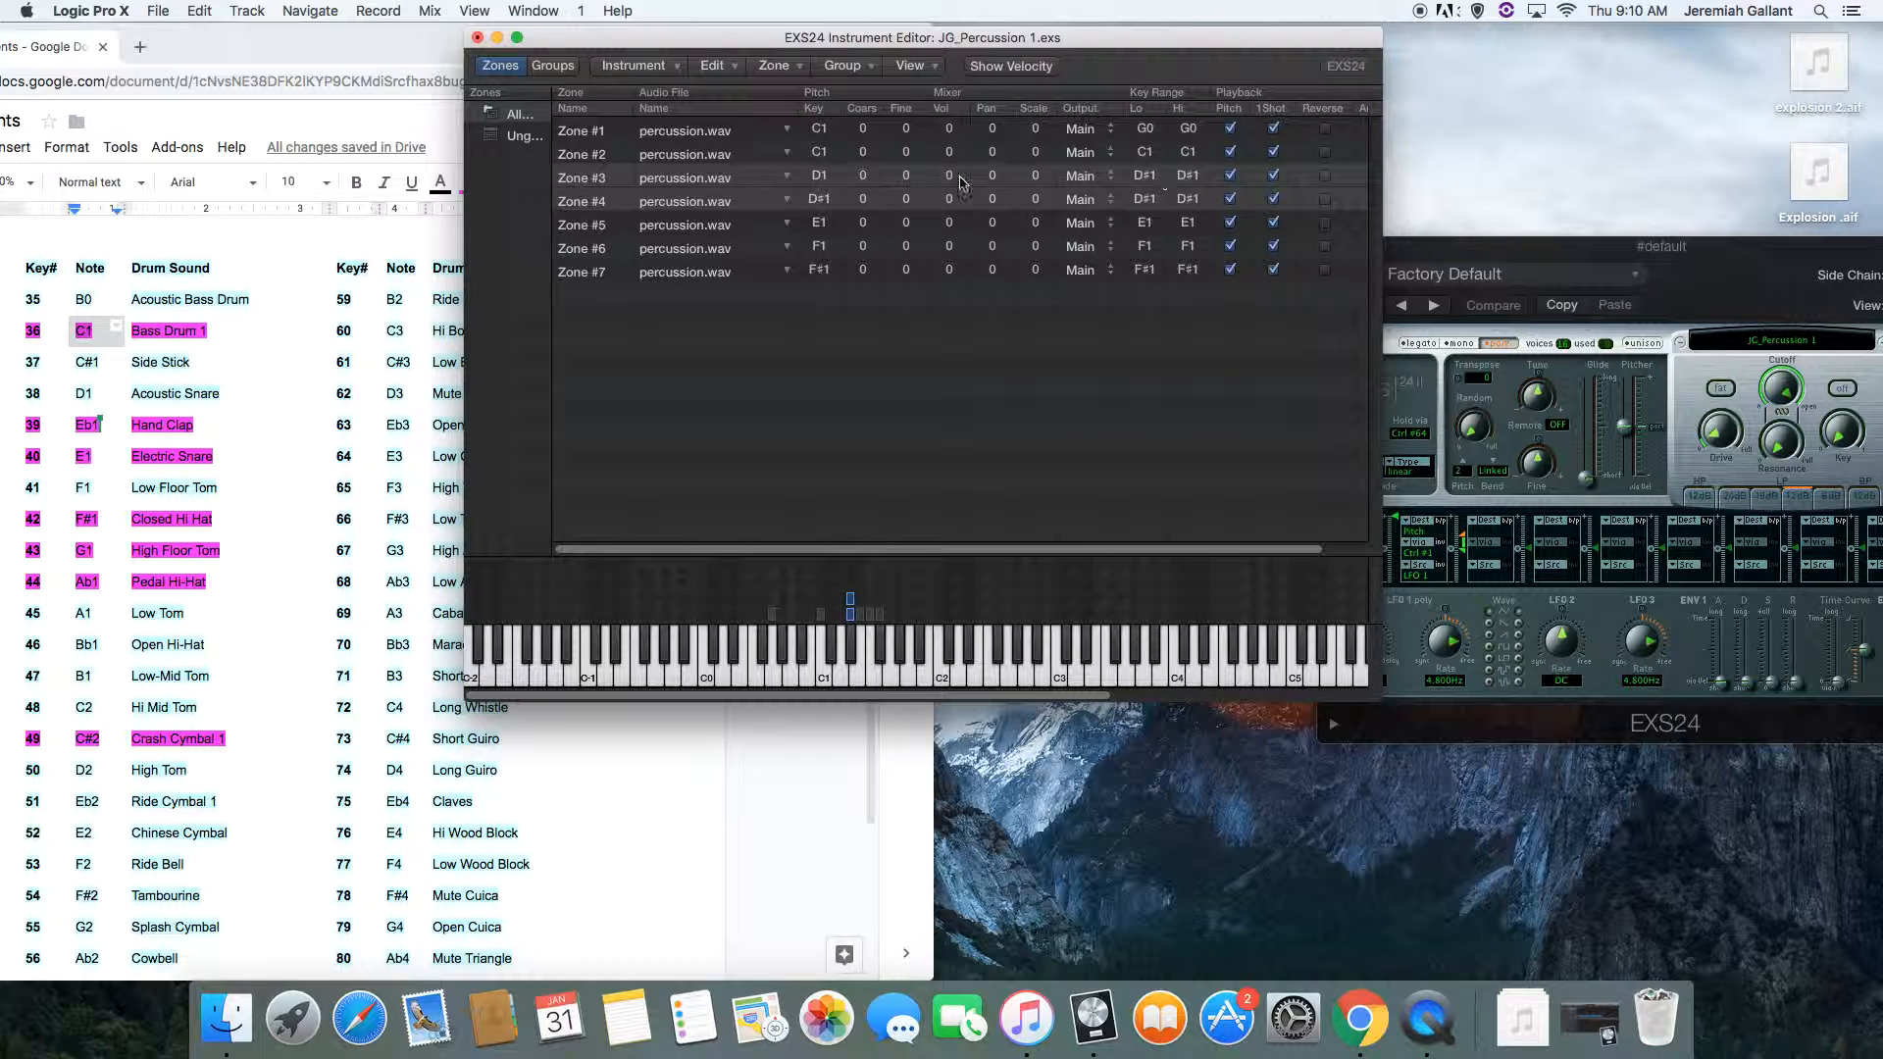
pyautogui.doubleClick(820, 178)
pyautogui.write('d#1')
pyautogui.press('Return')
# Separate the two zones stacked on D#1 by moving Zone #4 to D1 on the keyboard map.
pyautogui.click(867, 594)
pyautogui.click(851, 601)
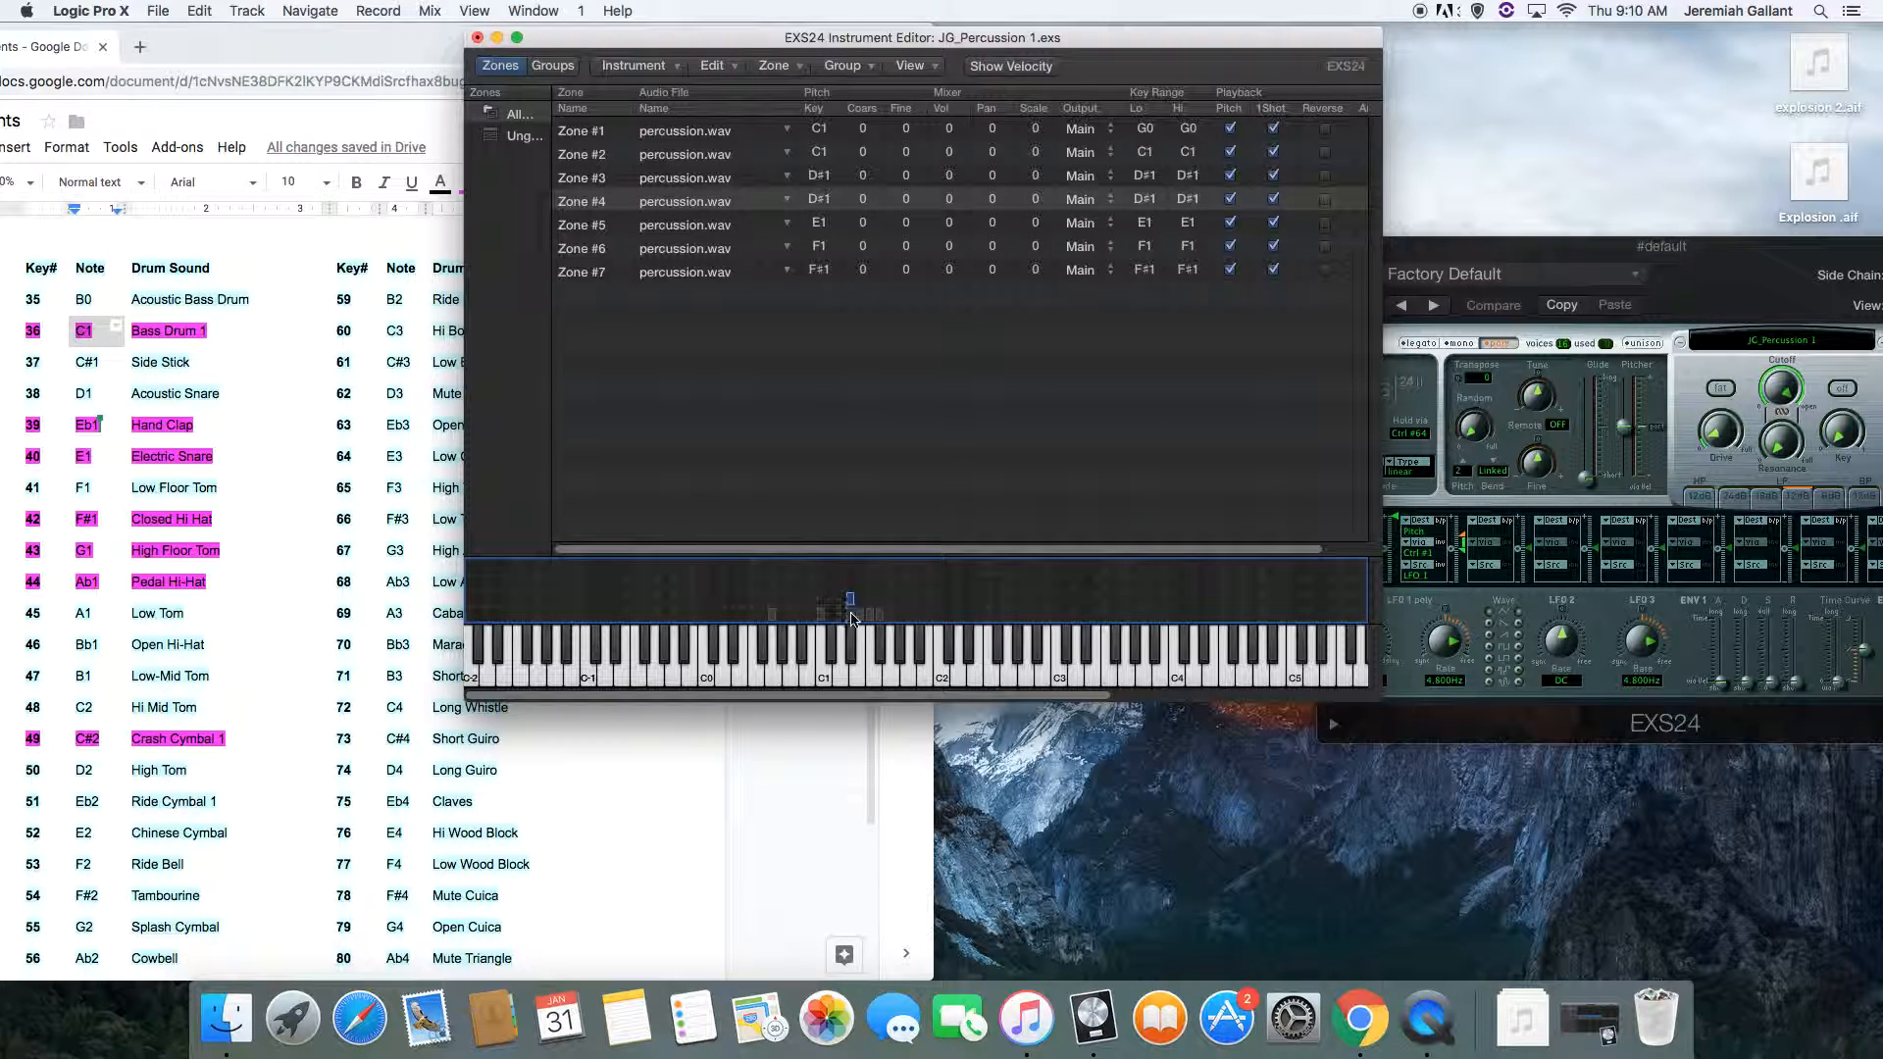
pyautogui.click(850, 615)
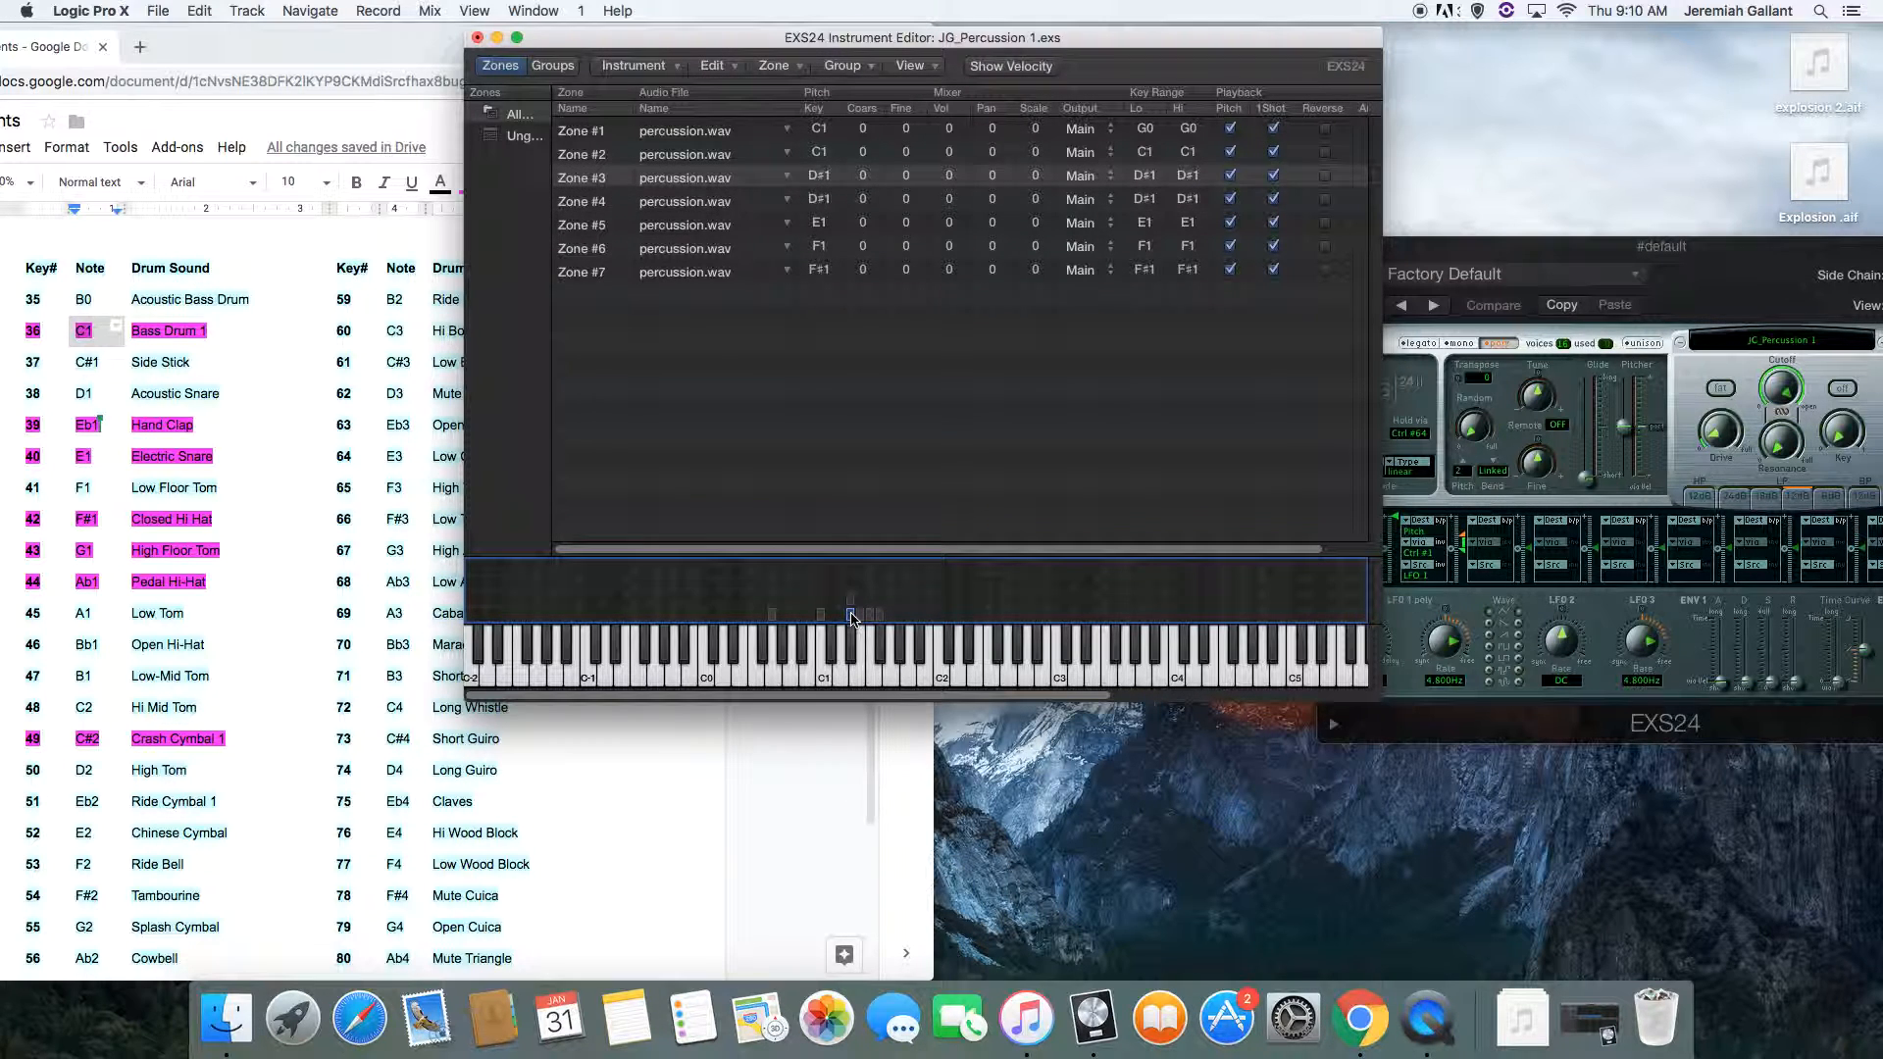
pyautogui.click(745, 204)
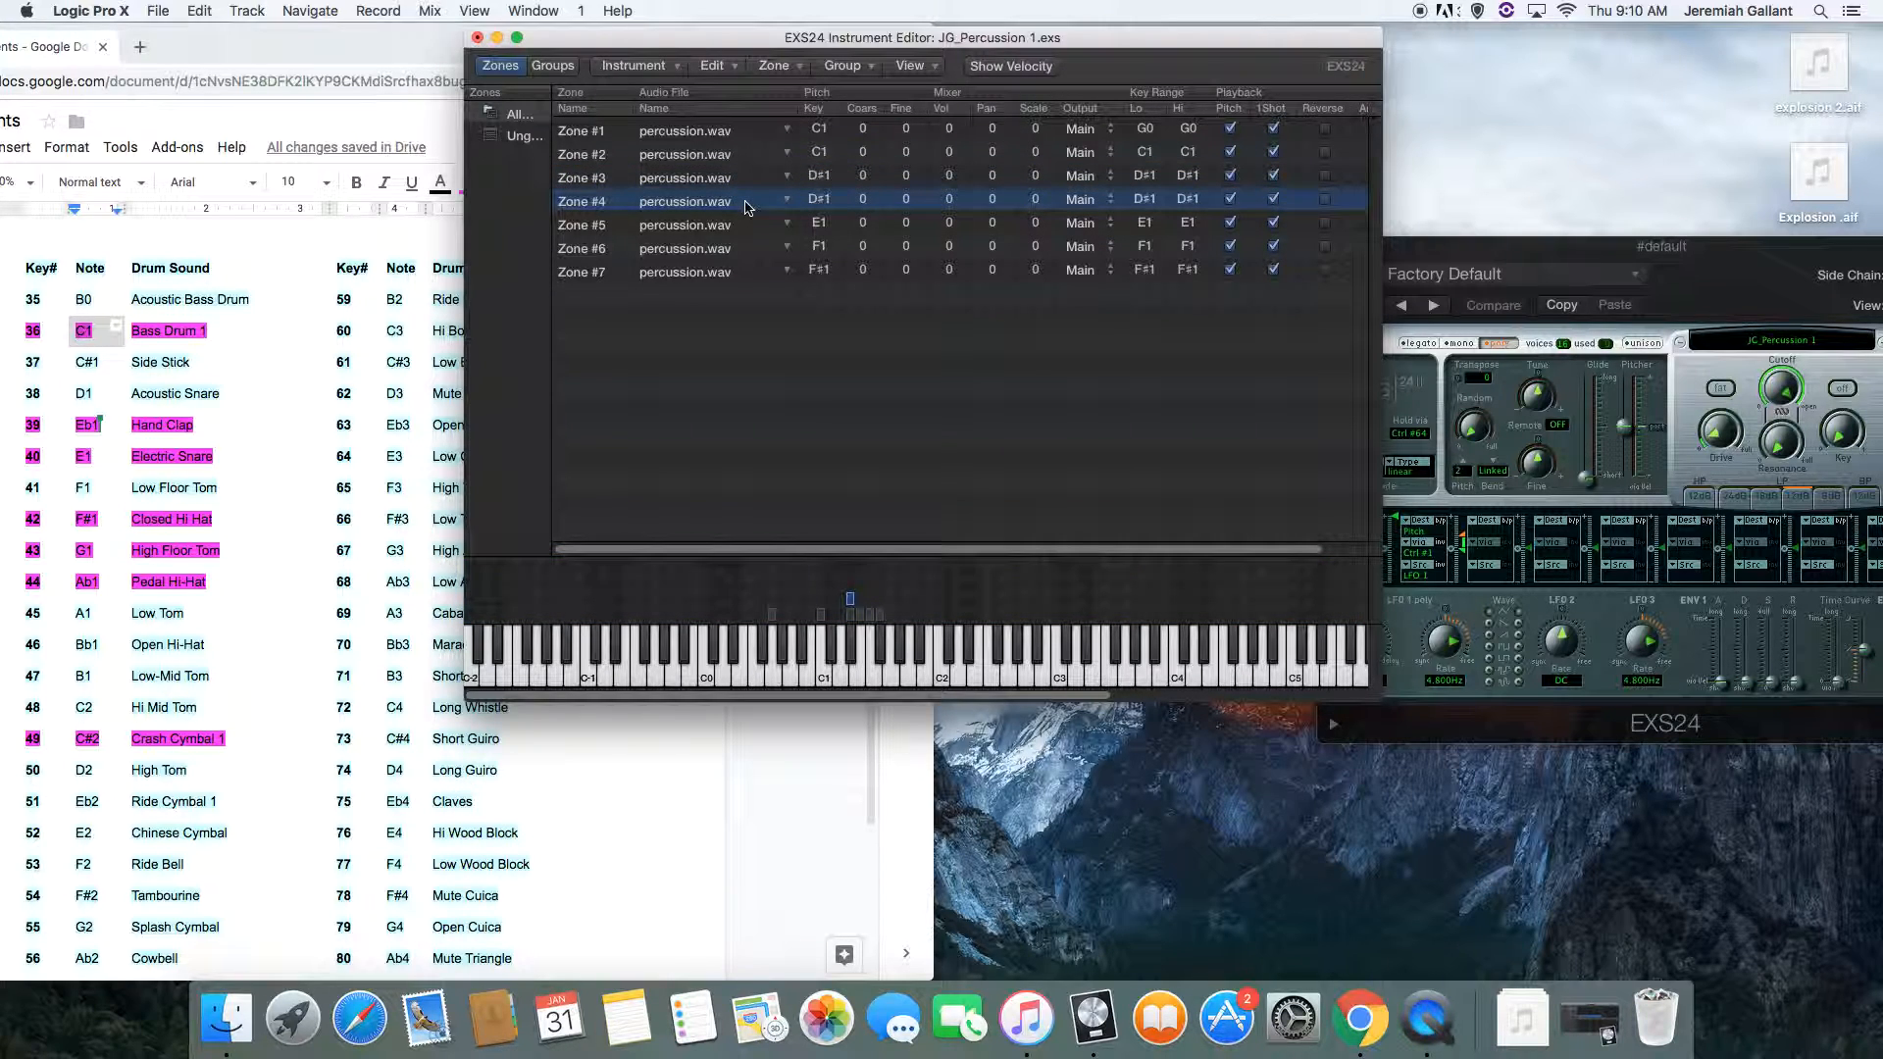
pyautogui.click(851, 600)
pyautogui.moveTo(851, 601); pyautogui.dragTo(841, 603)
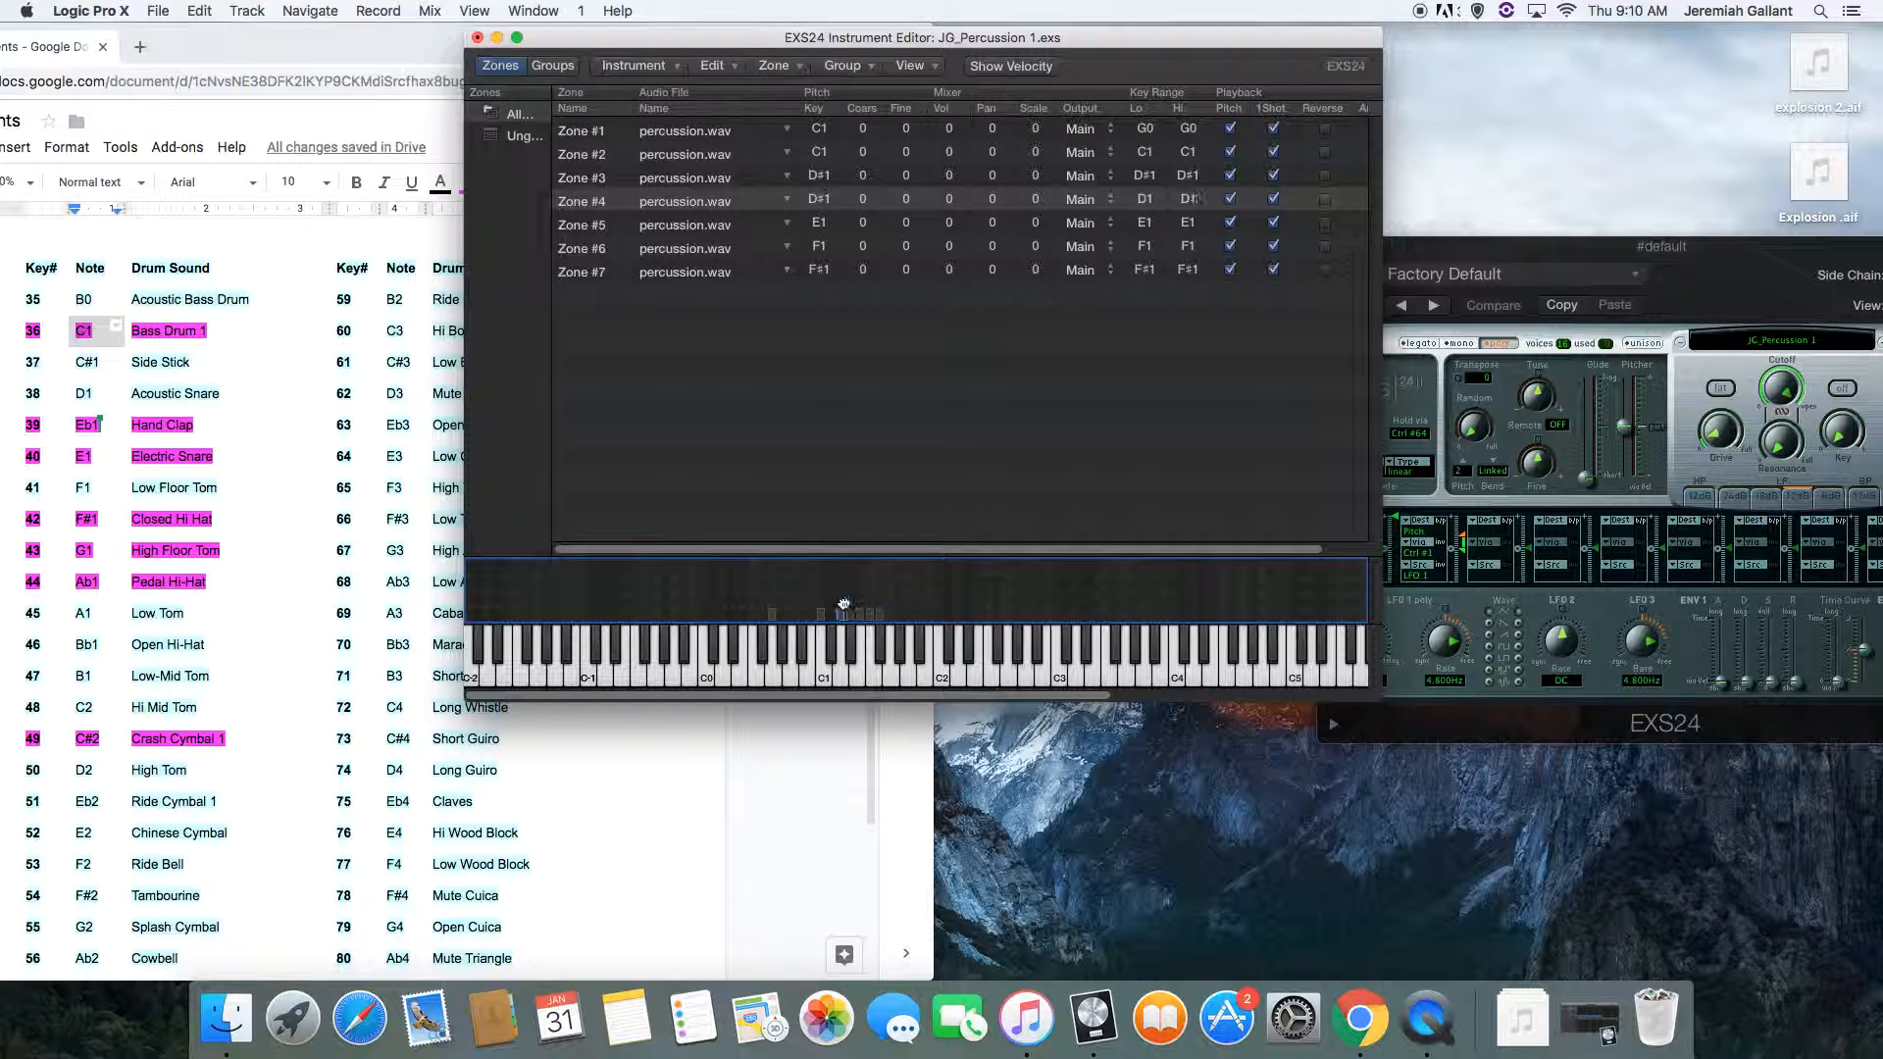
# Play the keys D1 through F#1 and G0 to identify which sample each zone triggers.
pyautogui.click(840, 655)
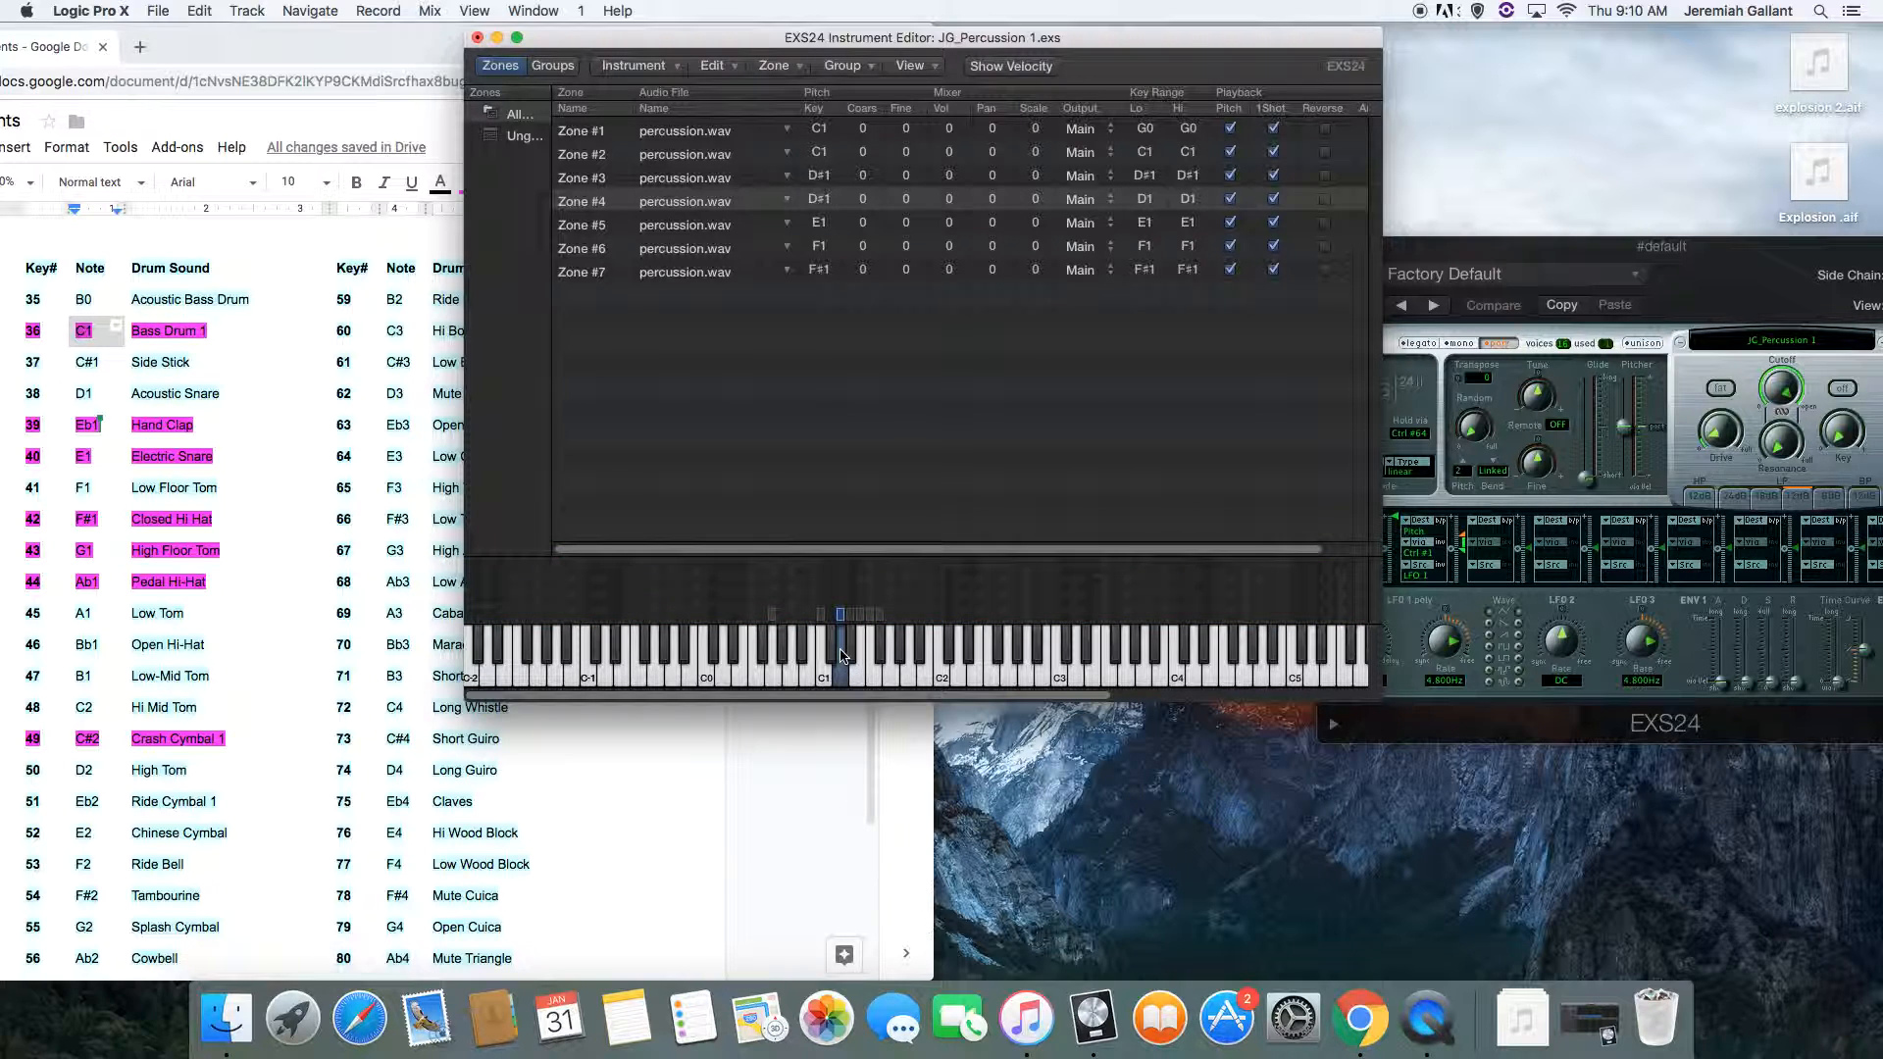
pyautogui.click(848, 655)
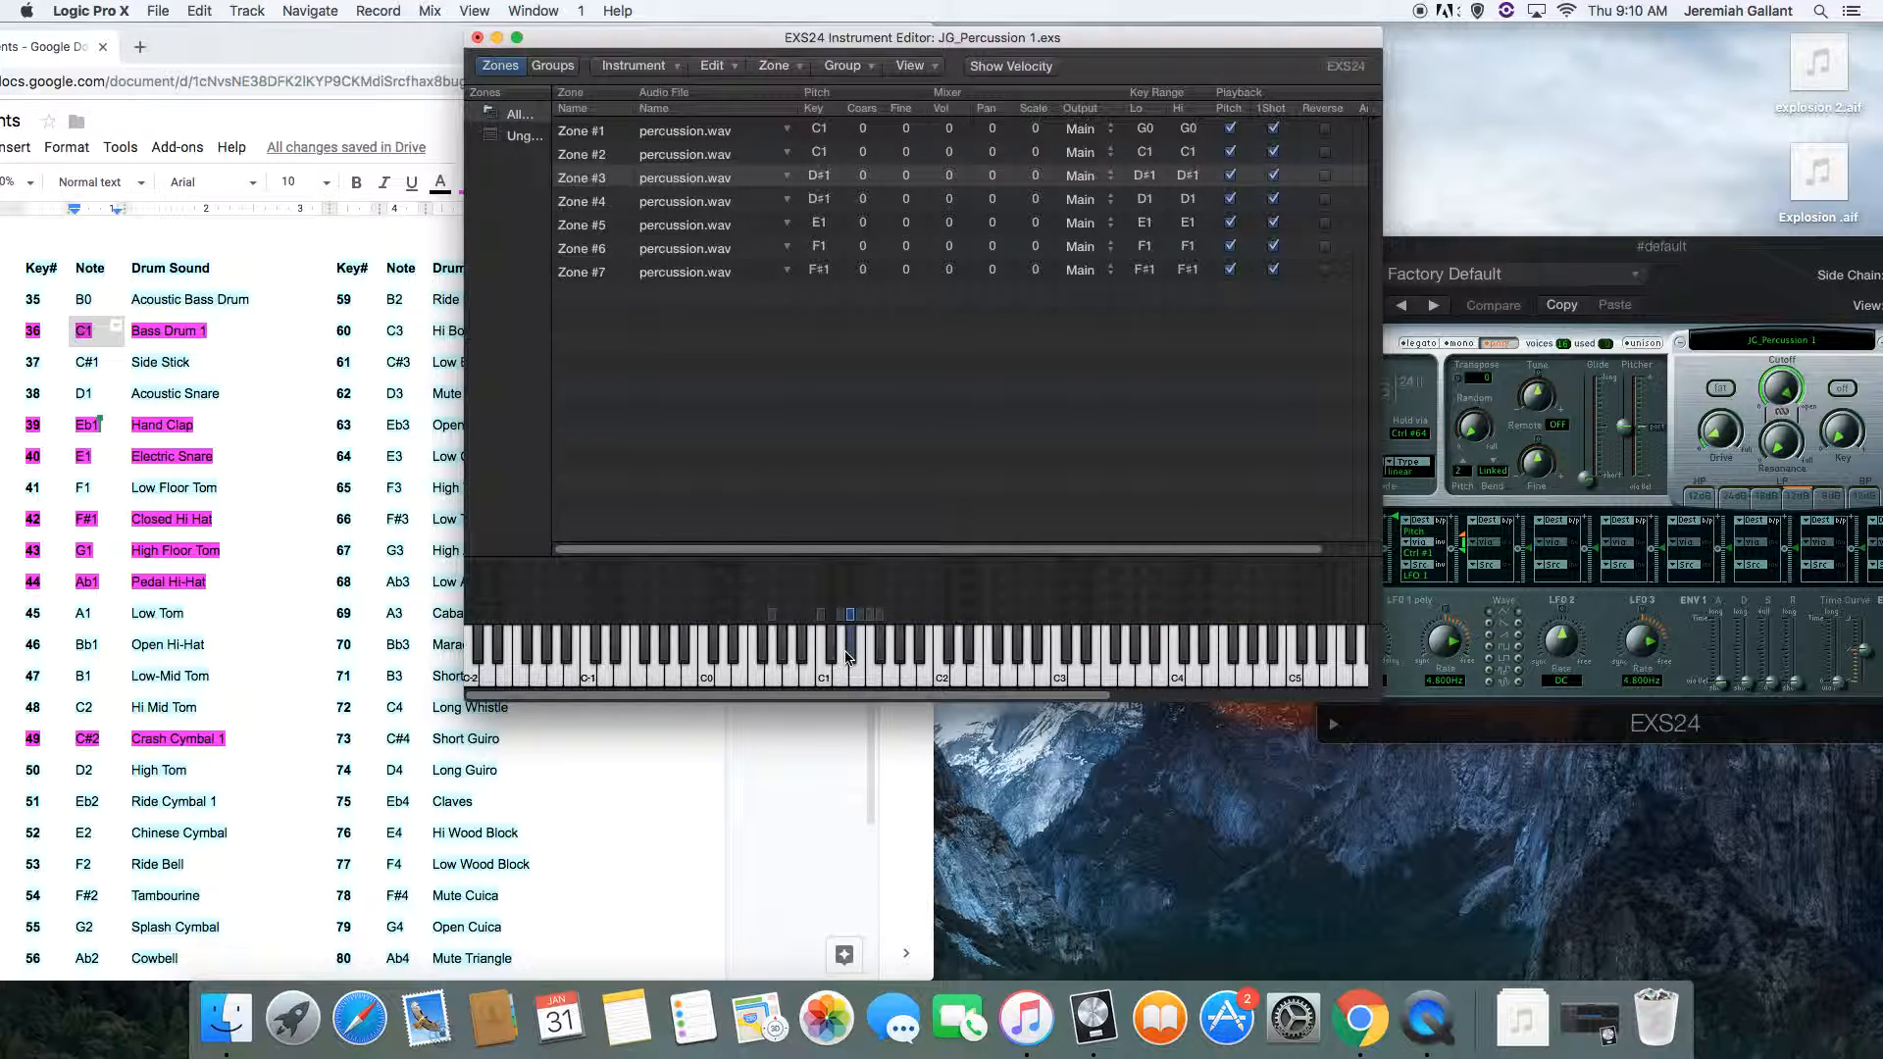
pyautogui.click(842, 656)
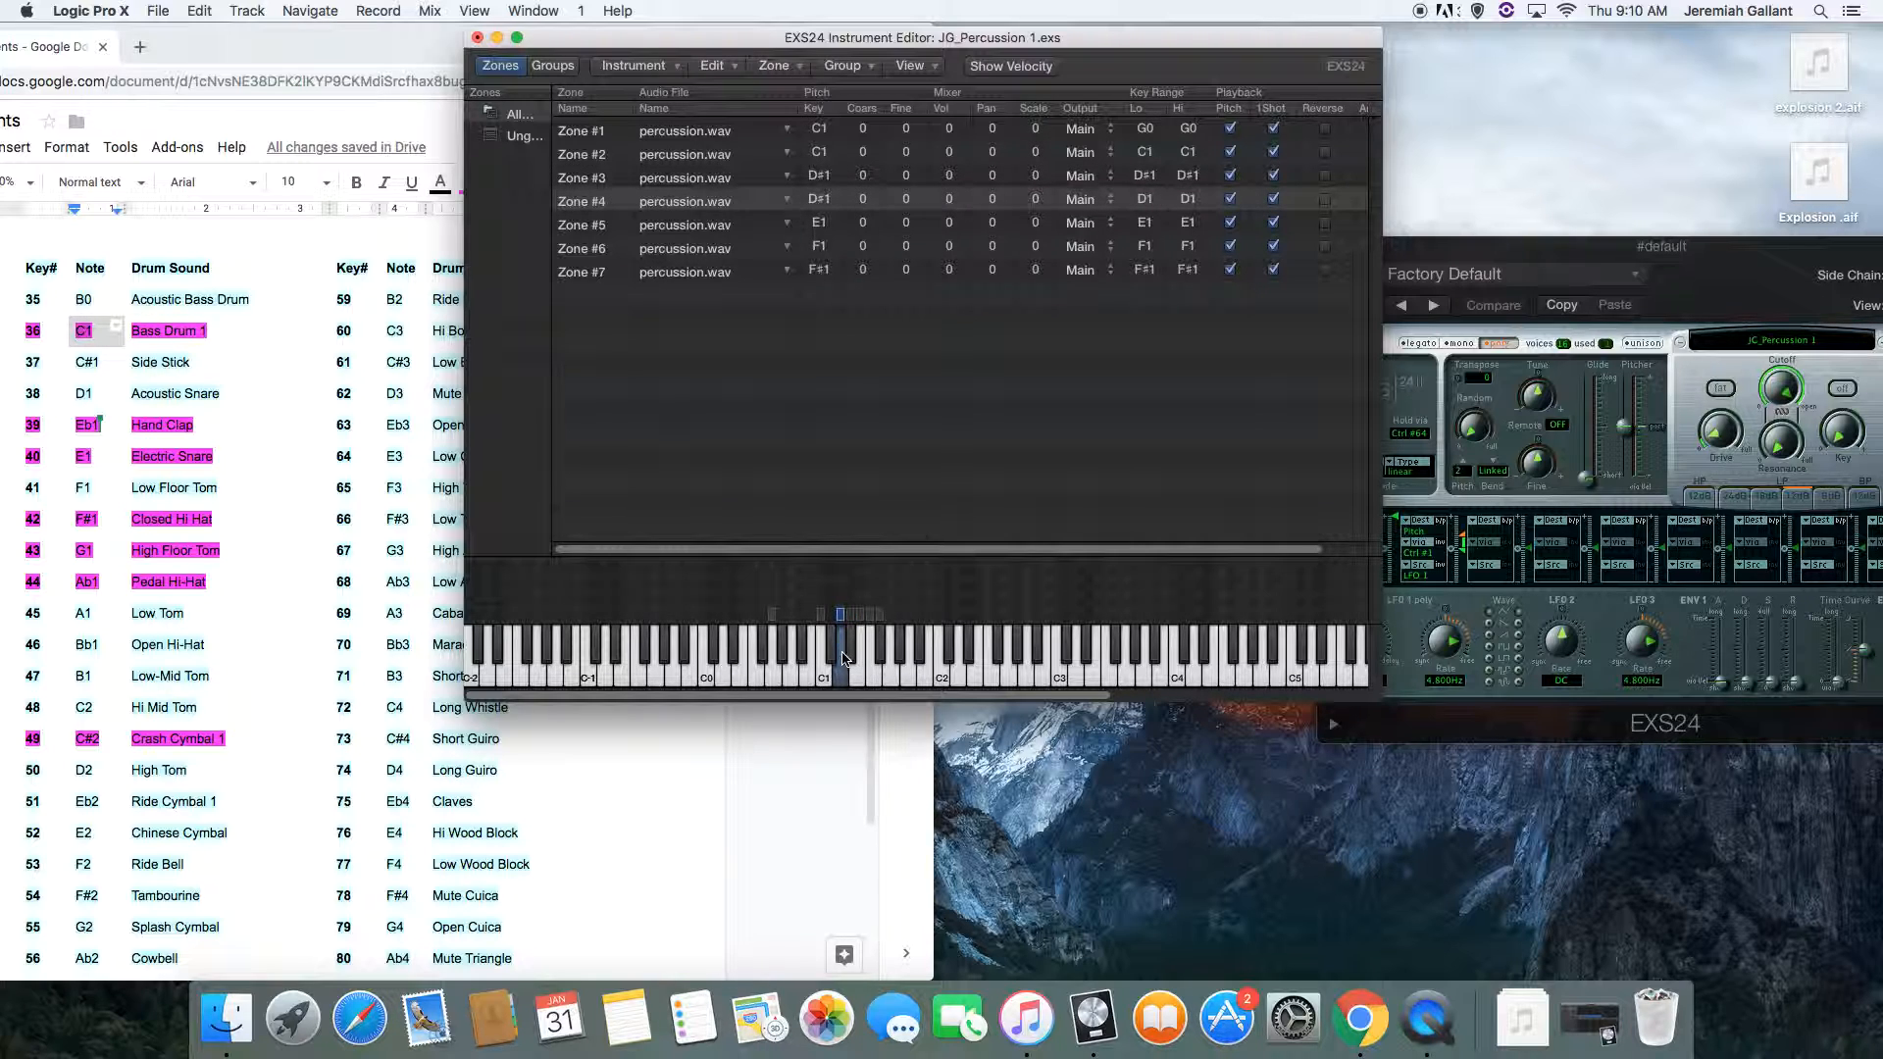
pyautogui.click(863, 652)
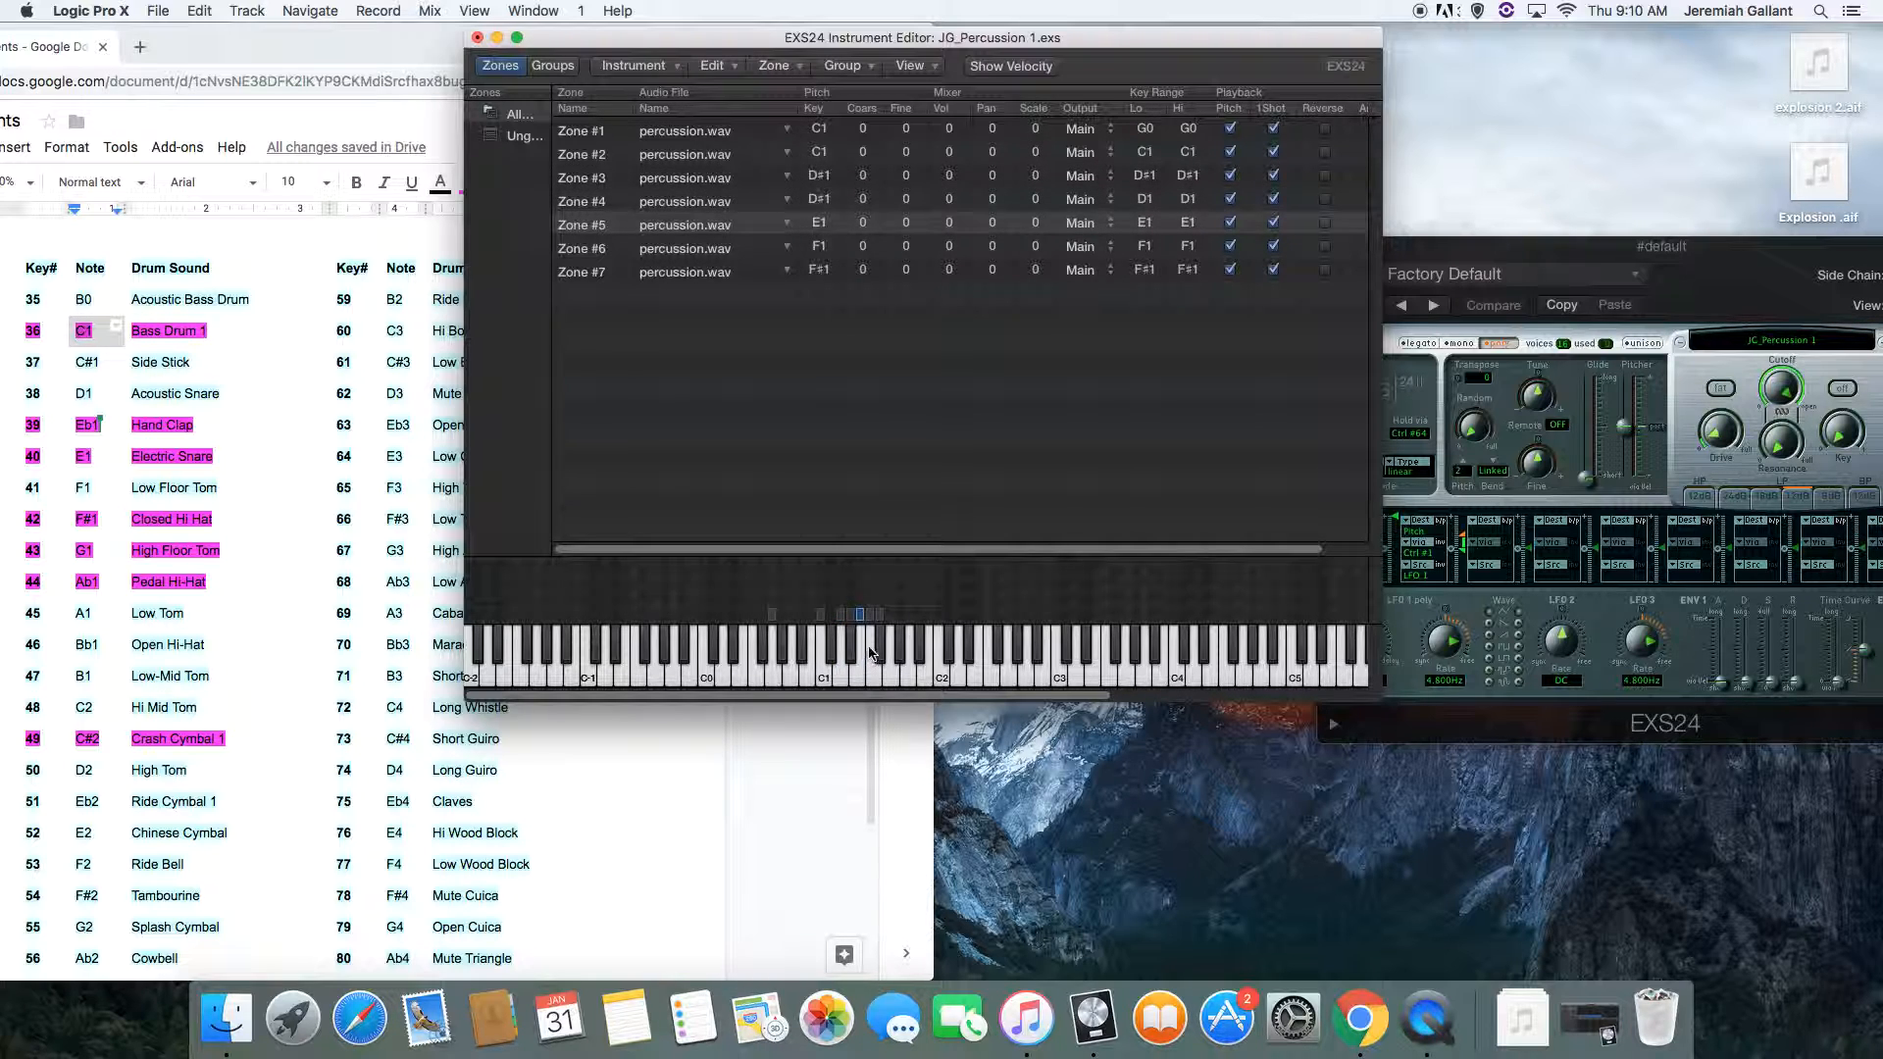
pyautogui.click(870, 664)
pyautogui.click(882, 651)
pyautogui.click(863, 665)
pyautogui.click(862, 661)
pyautogui.click(861, 661)
pyautogui.click(779, 655)
pyautogui.click(781, 655)
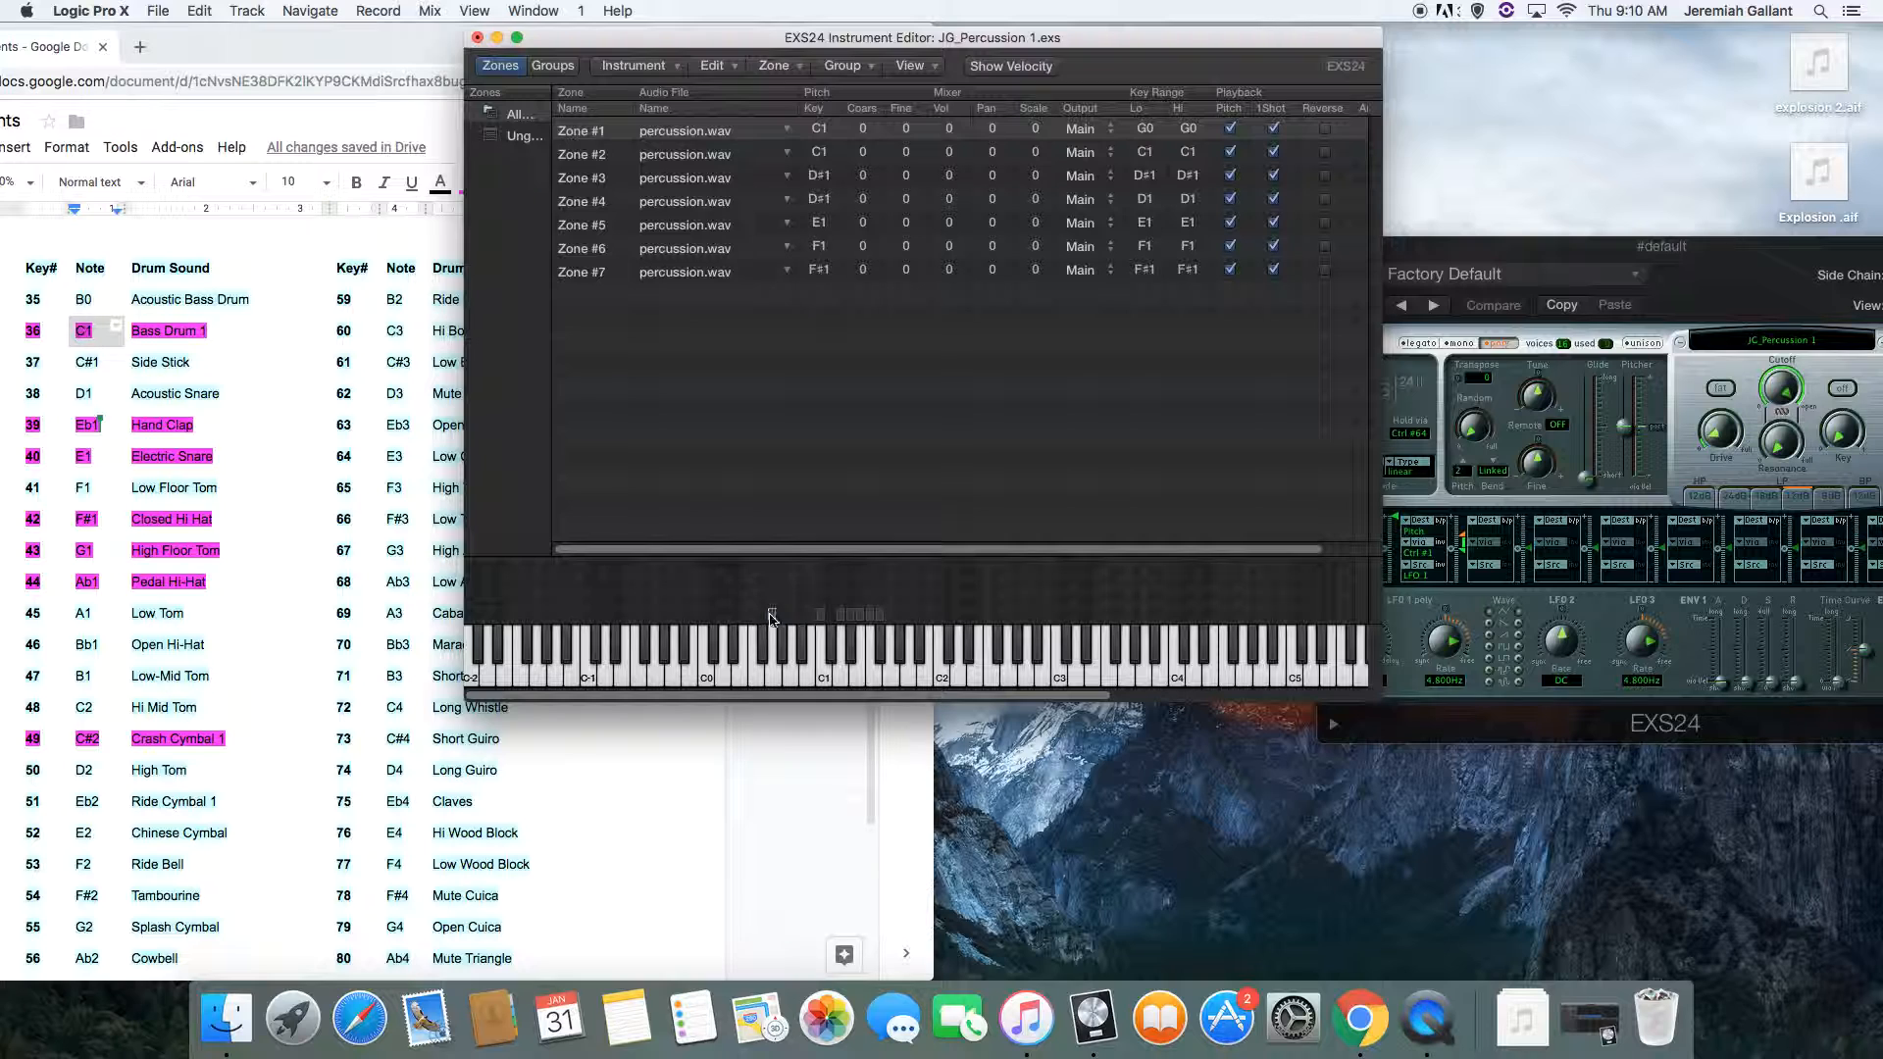
# Move Zone #1 to C#1 on the keyboard map and play that key several times.
pyautogui.moveTo(772, 618); pyautogui.dragTo(831, 616)
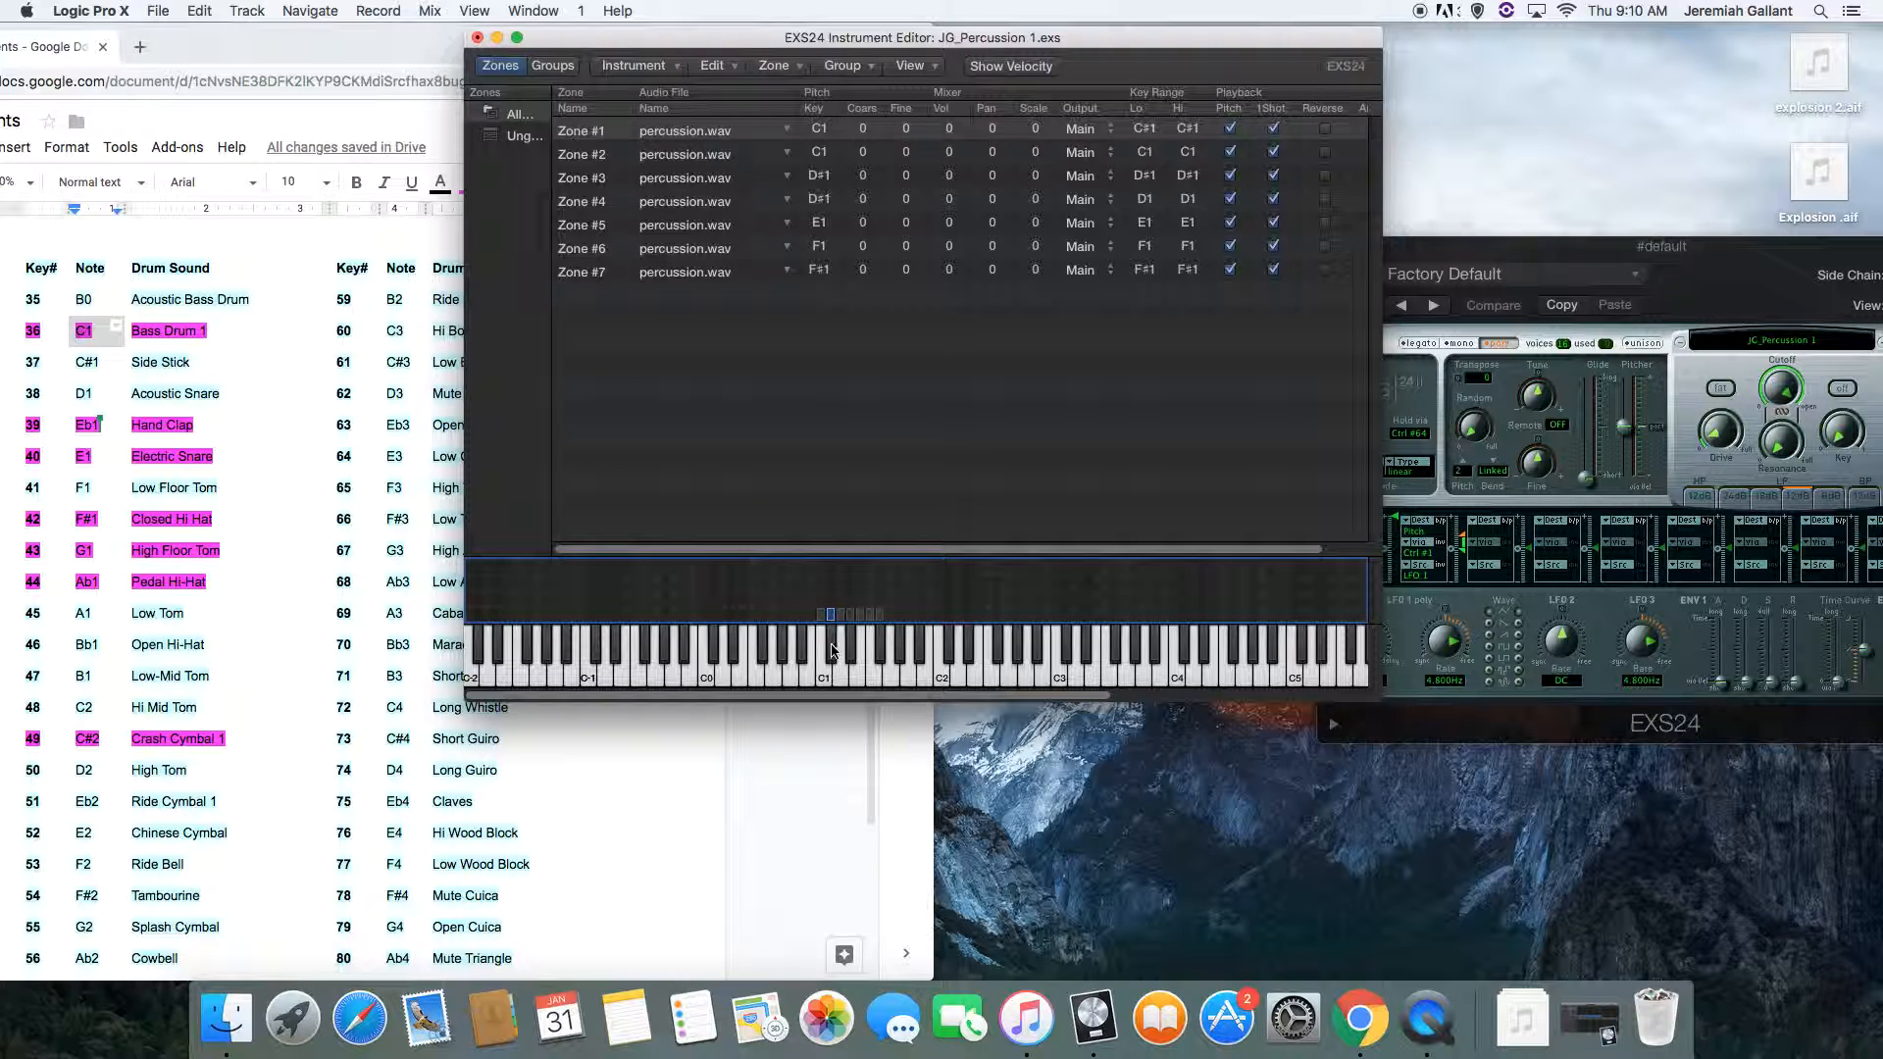
pyautogui.click(833, 652)
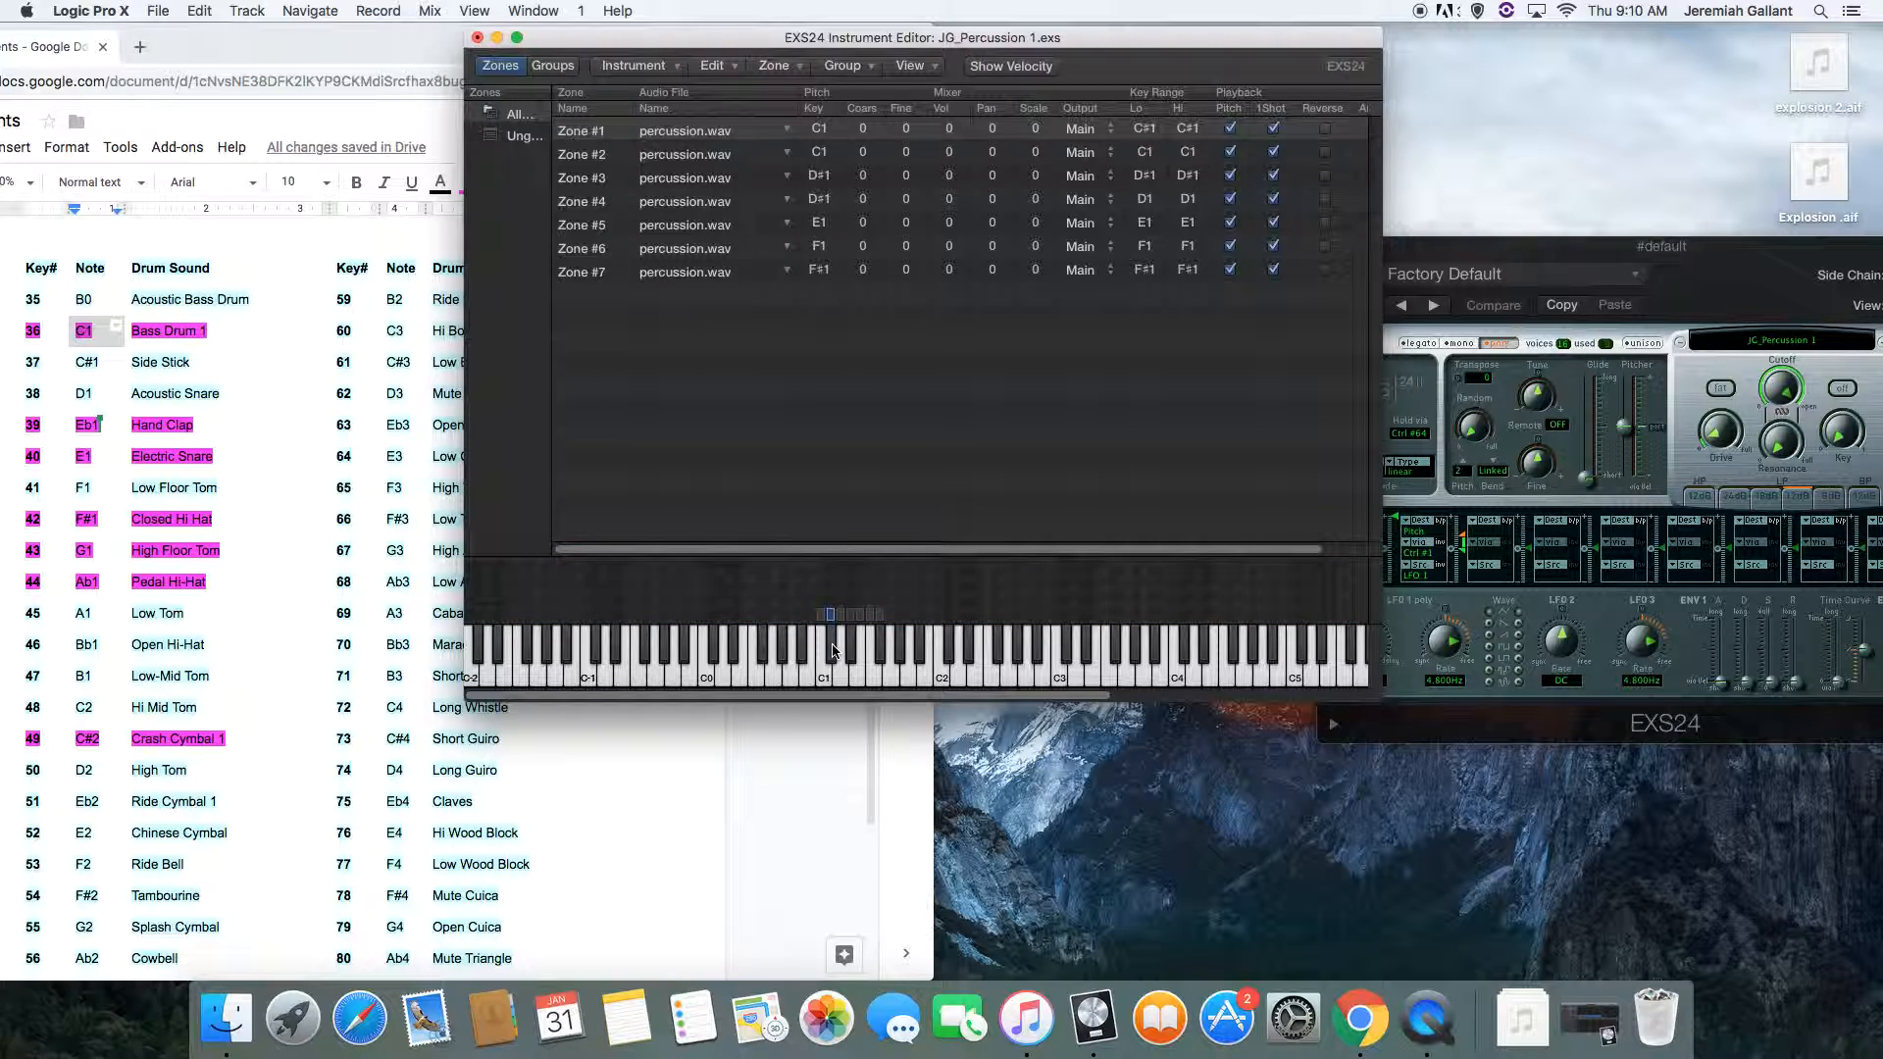
pyautogui.click(833, 651)
pyautogui.click(833, 651)
# Move Zone #1 to G#2 on the keyboard map, well away from the other zones, and play it.
pyautogui.click(193, 964)
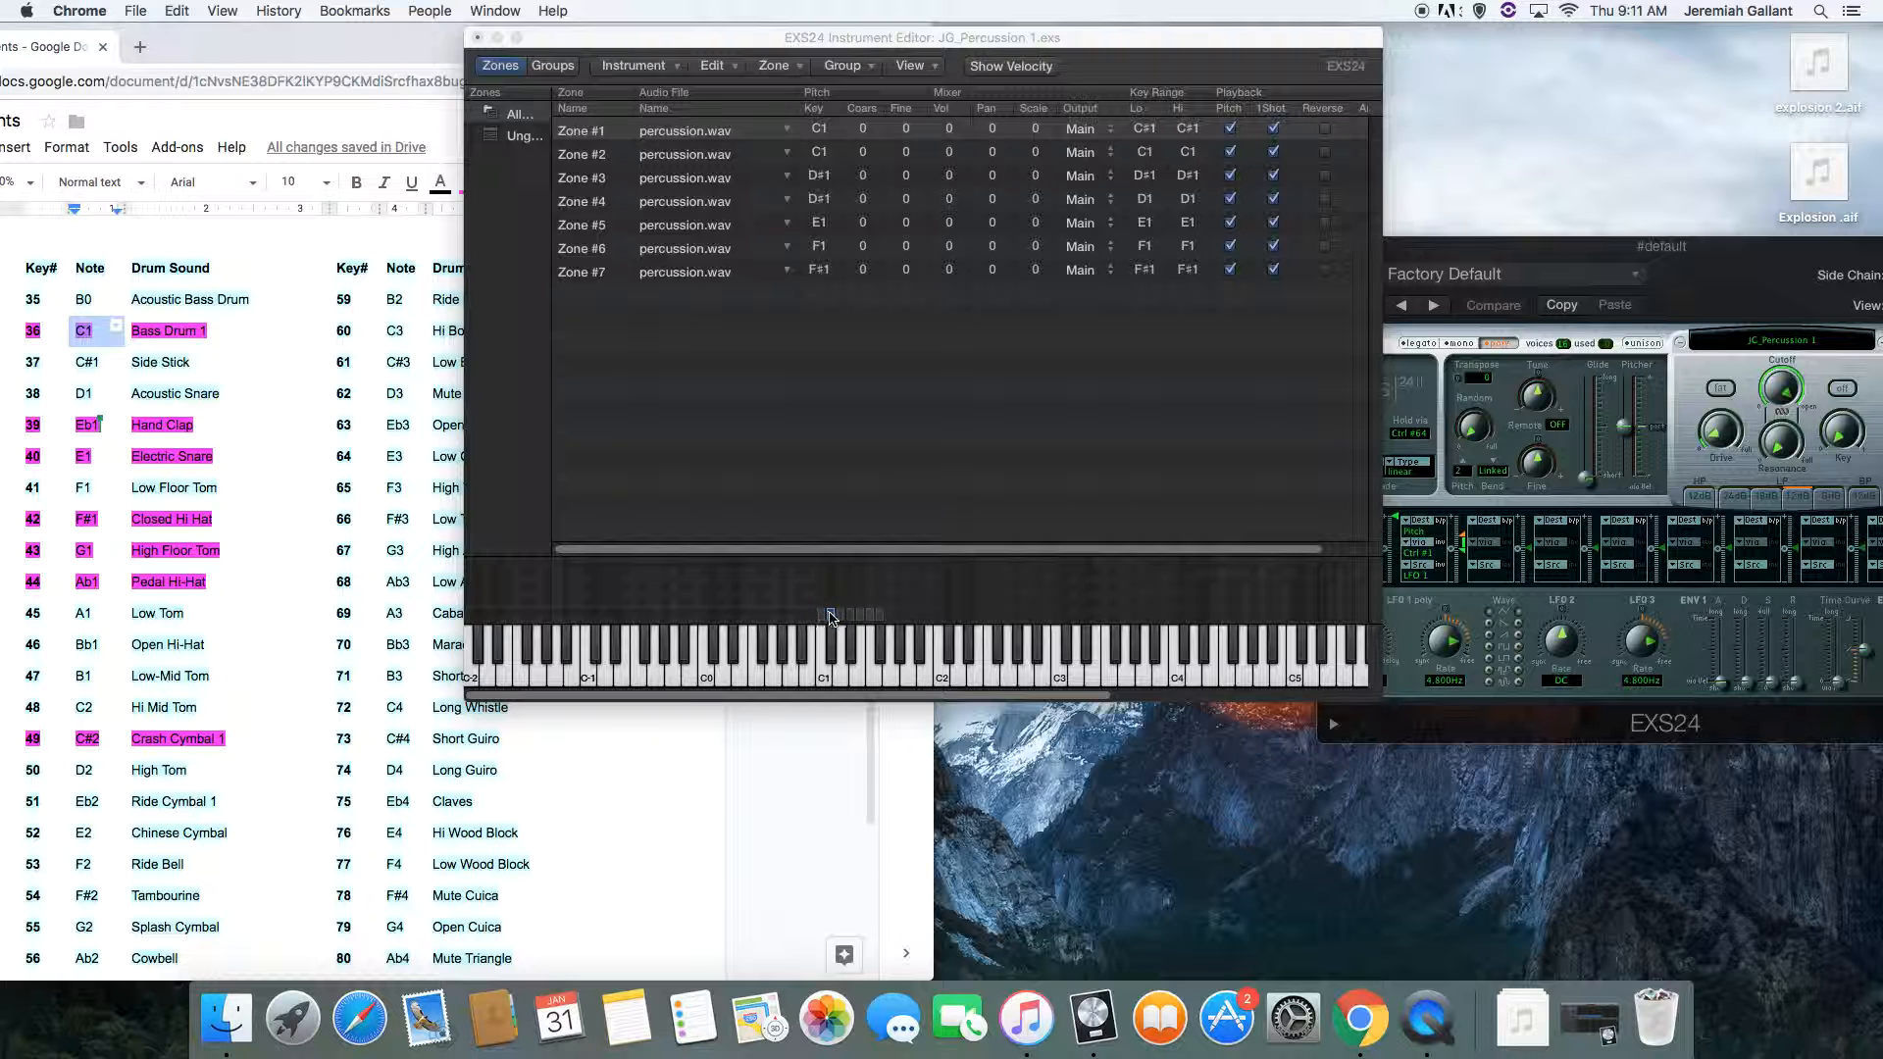
pyautogui.moveTo(832, 619); pyautogui.dragTo(832, 621)
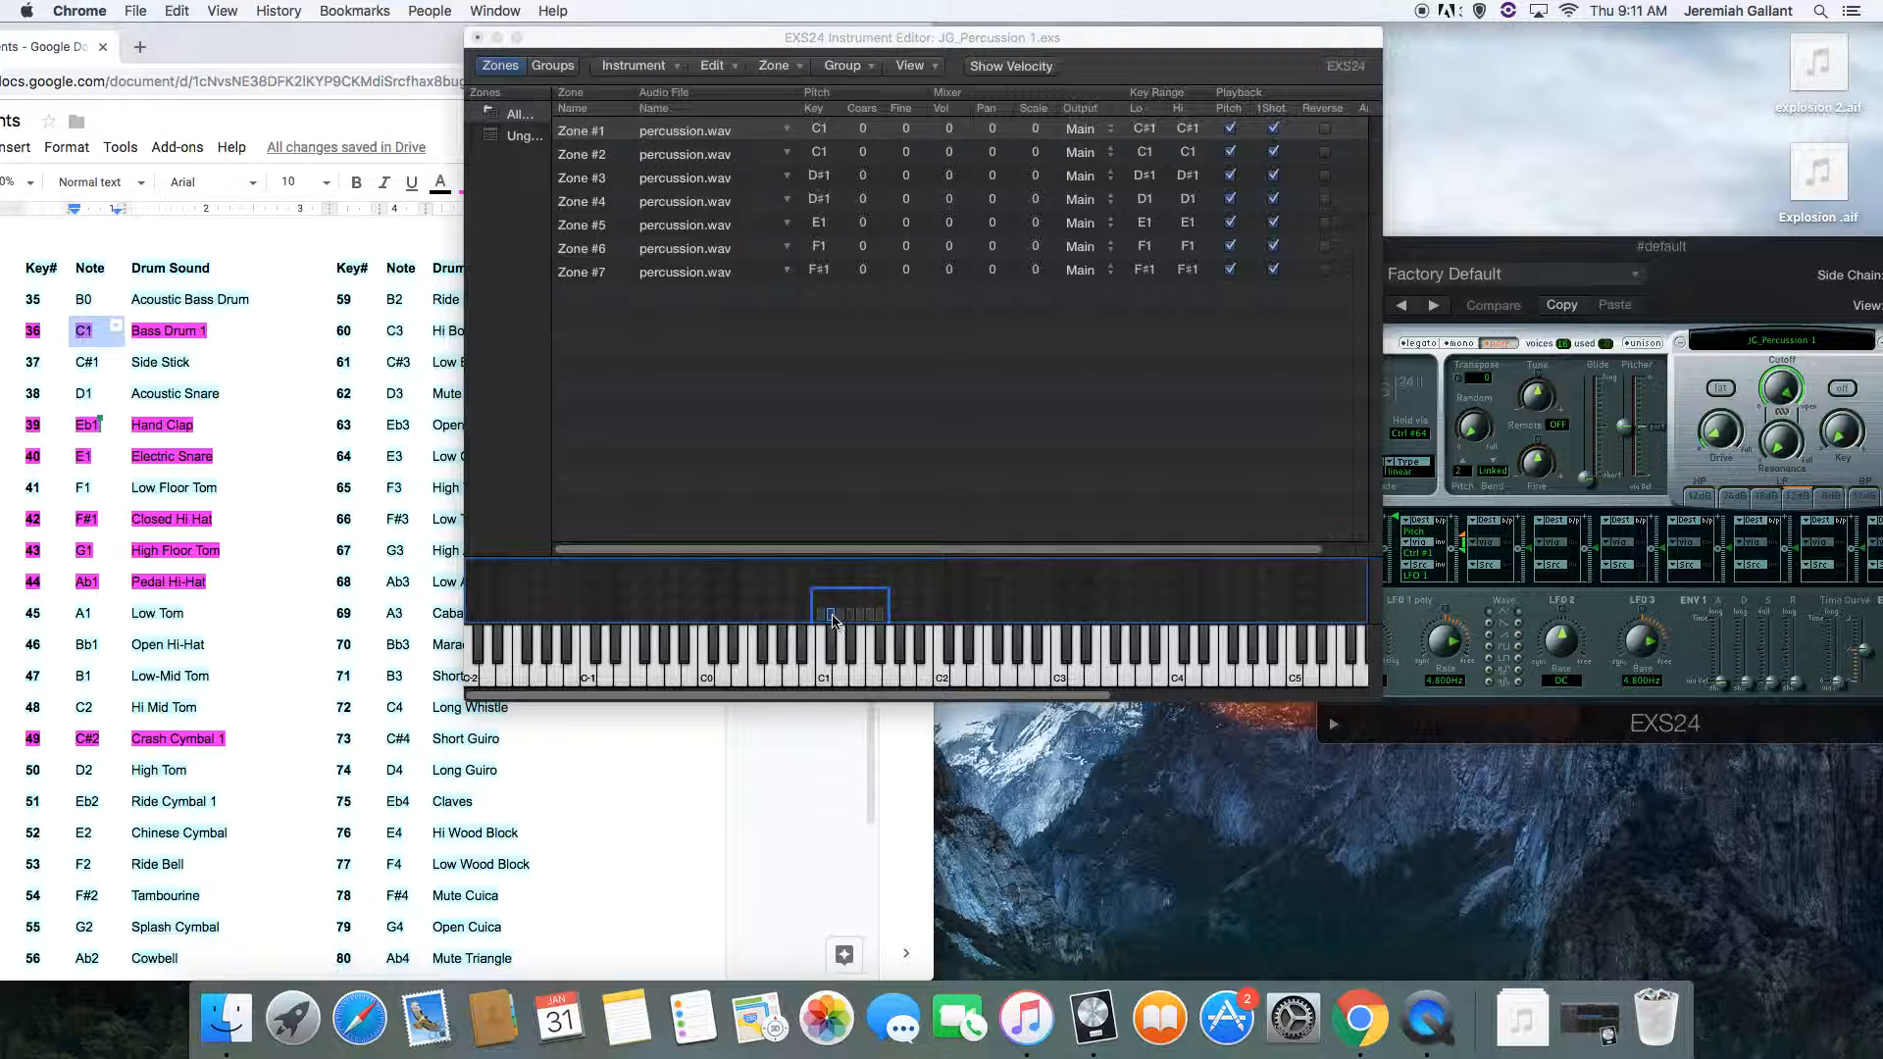
pyautogui.click(832, 620)
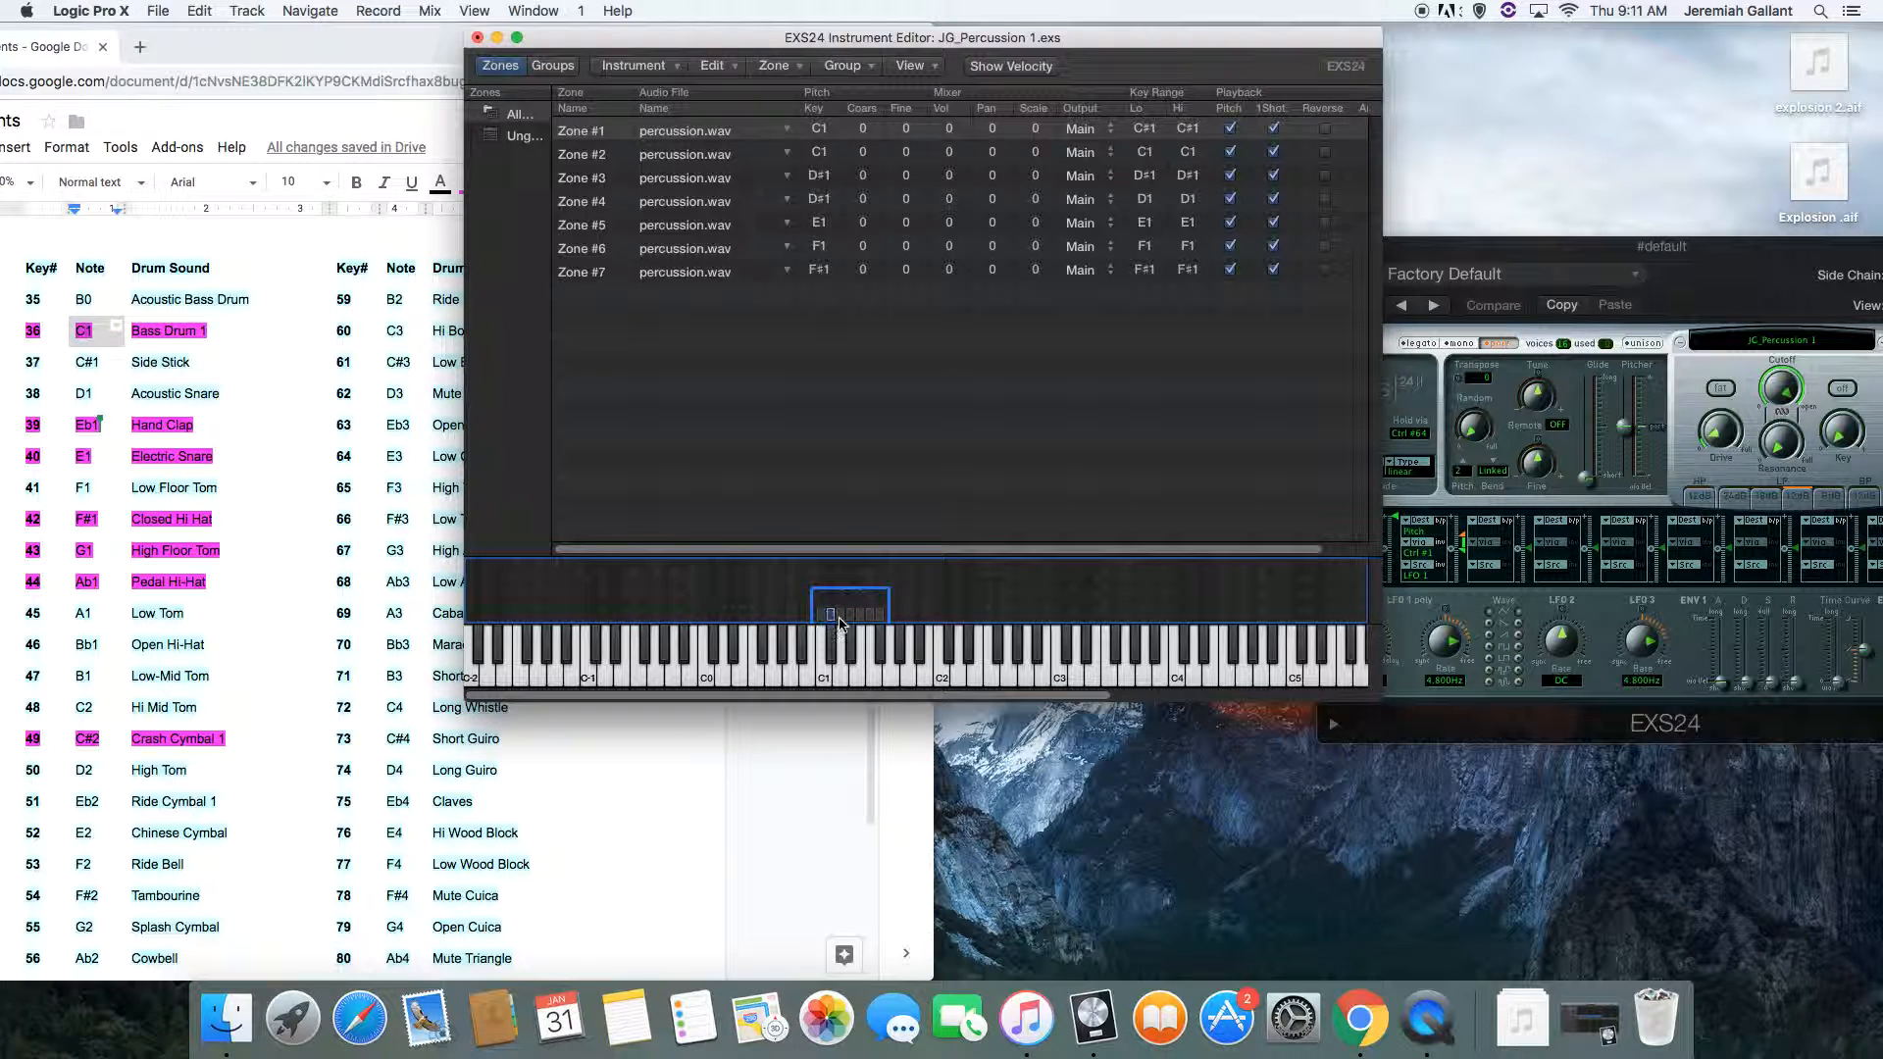
pyautogui.moveTo(831, 620)
pyautogui.mouseDown()
pyautogui.moveTo(849, 592)
pyautogui.moveTo(900, 618)
pyautogui.mouseUp()
pyautogui.moveTo(901, 618); pyautogui.dragTo(916, 621)
pyautogui.moveTo(923, 619); pyautogui.dragTo(1021, 631)
pyautogui.click(1018, 638)
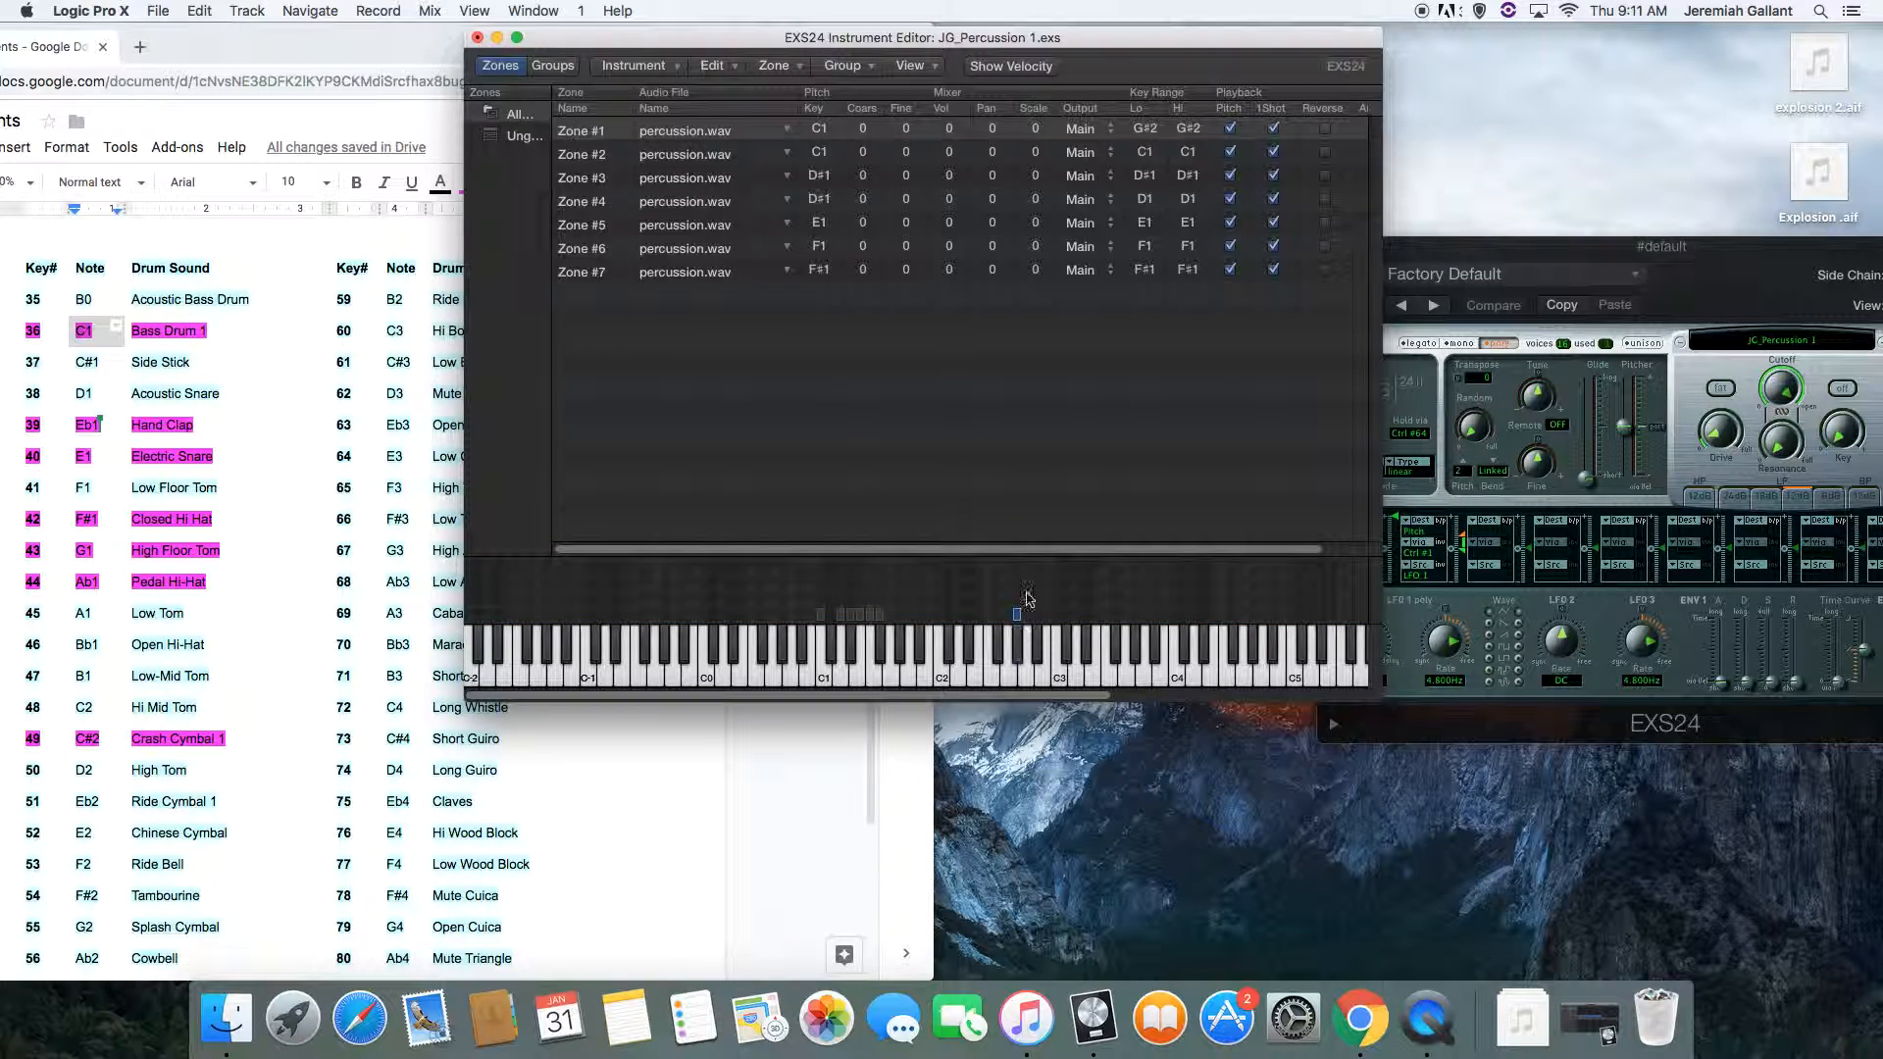
# Set Zone #1's root key to G#2 and play the G#2 key.
pyautogui.doubleClick(820, 138)
pyautogui.write('g#2')
pyautogui.press('Return')
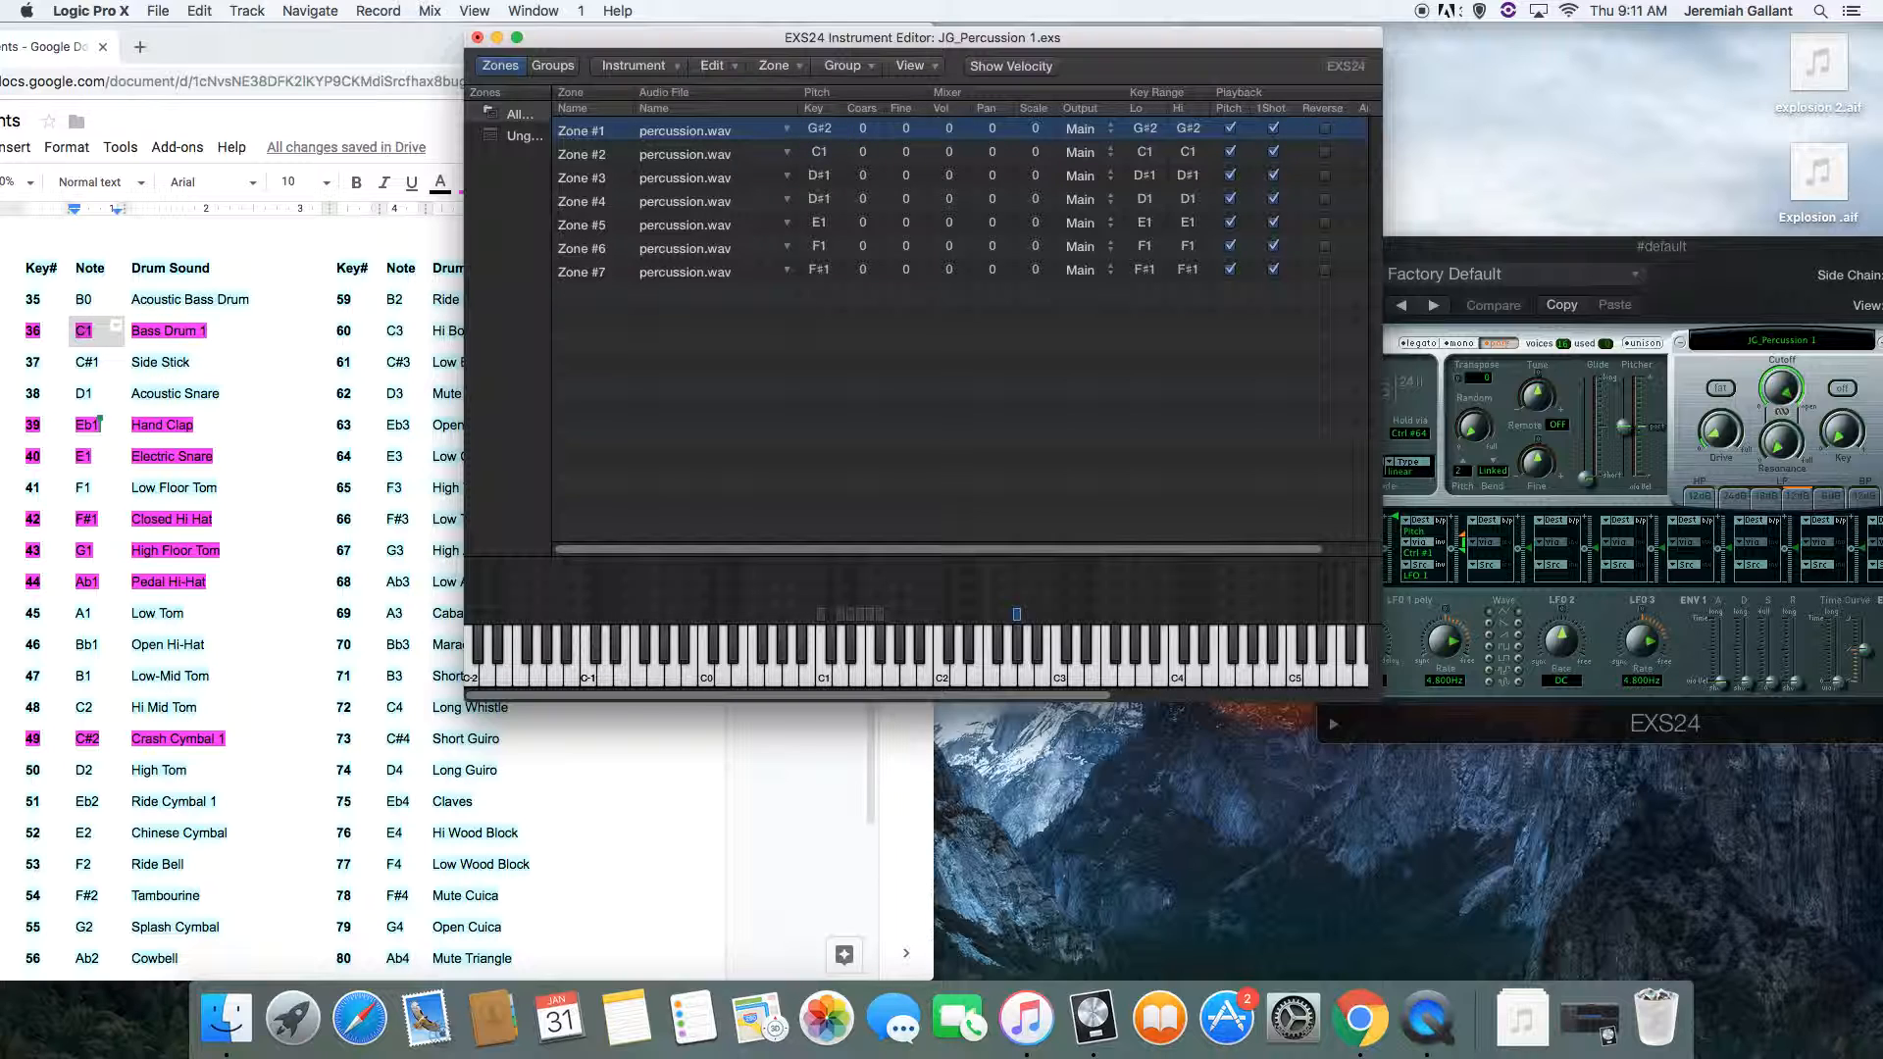
pyautogui.click(1020, 652)
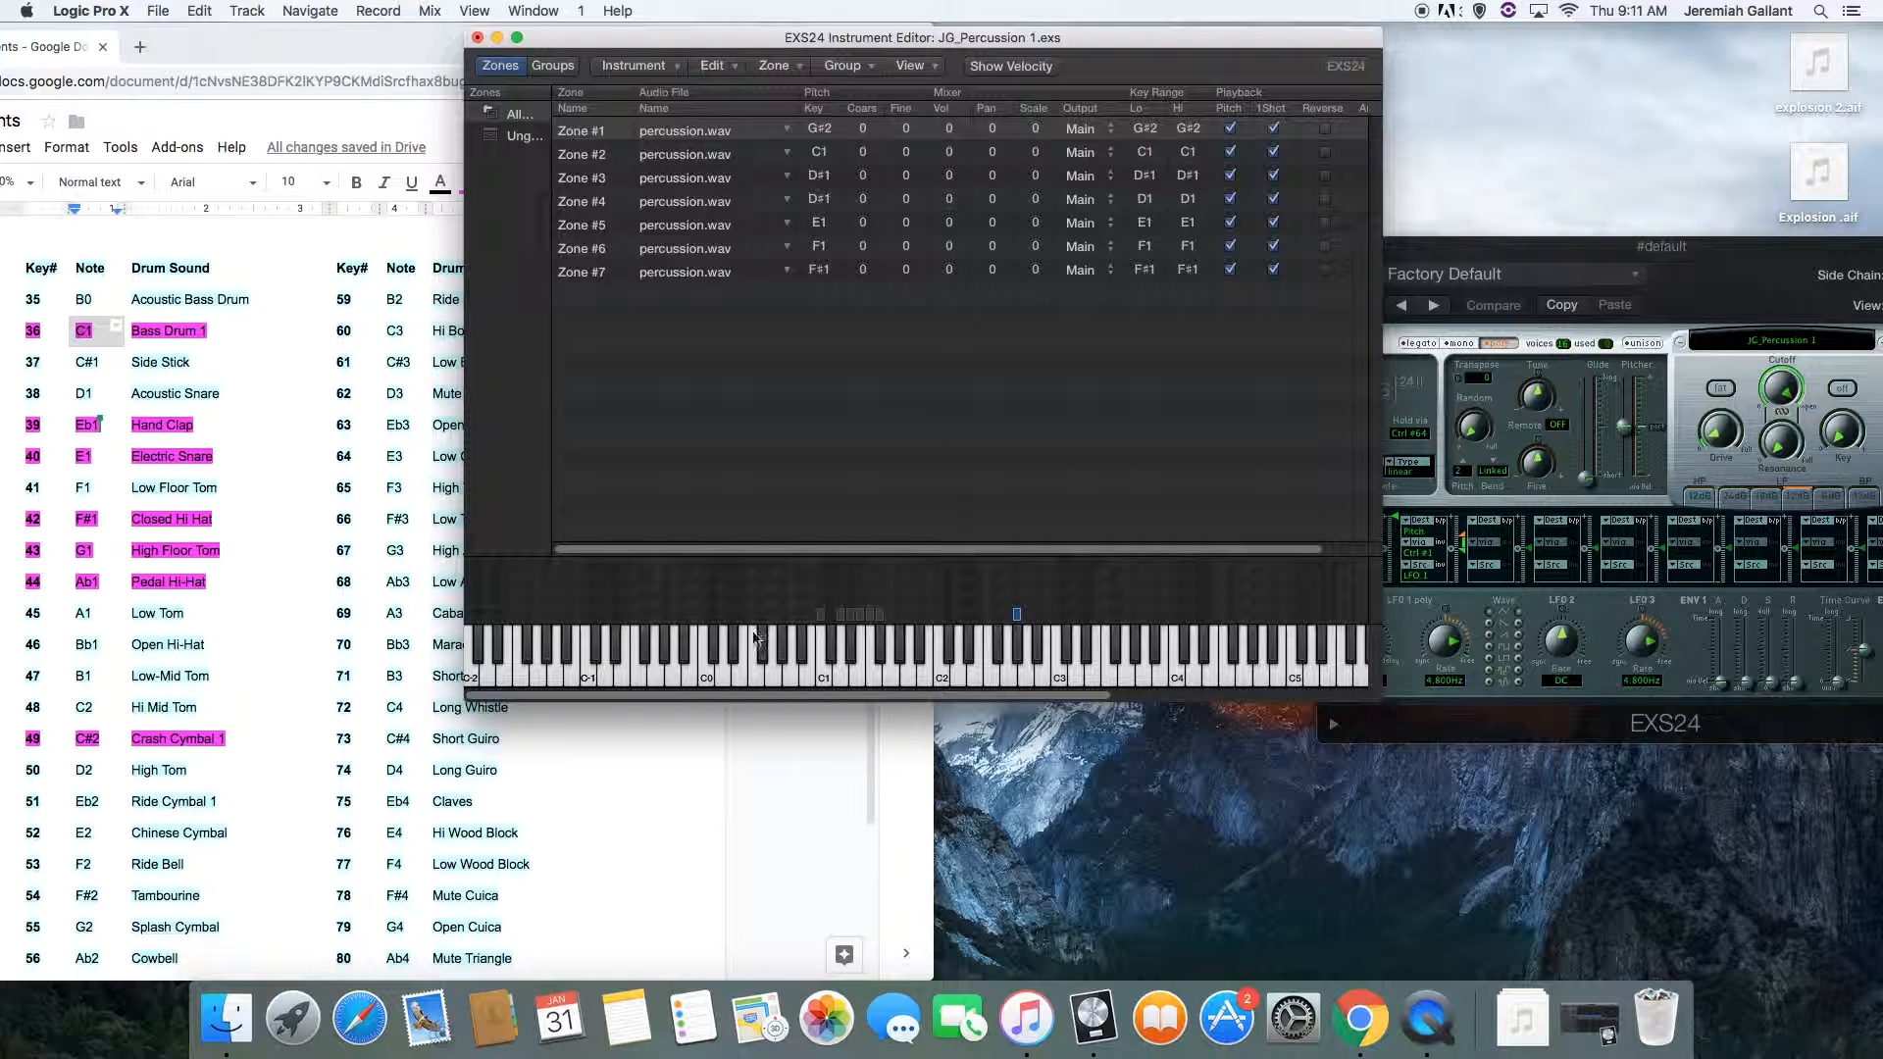
# Play the F#1 and F1 keys, and move Zone #6 to G#1 on the keyboard map.
pyautogui.click(880, 643)
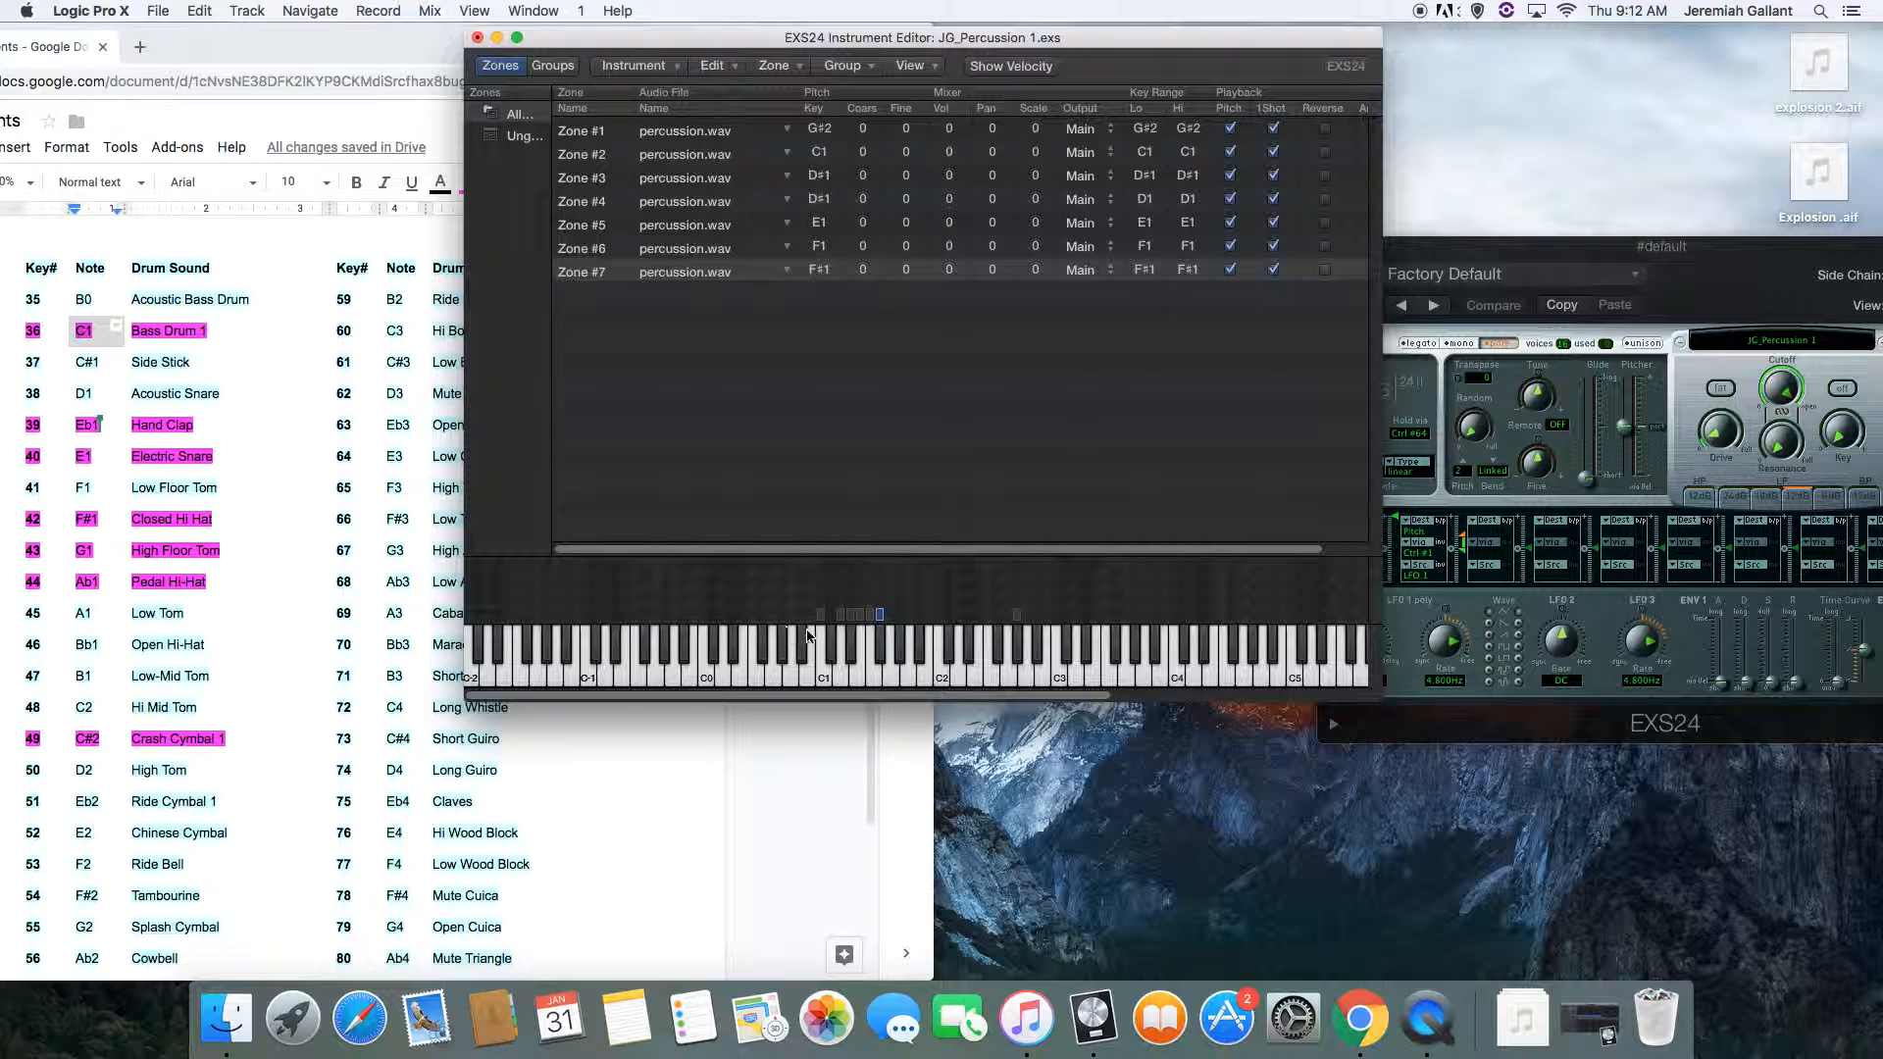
pyautogui.click(871, 638)
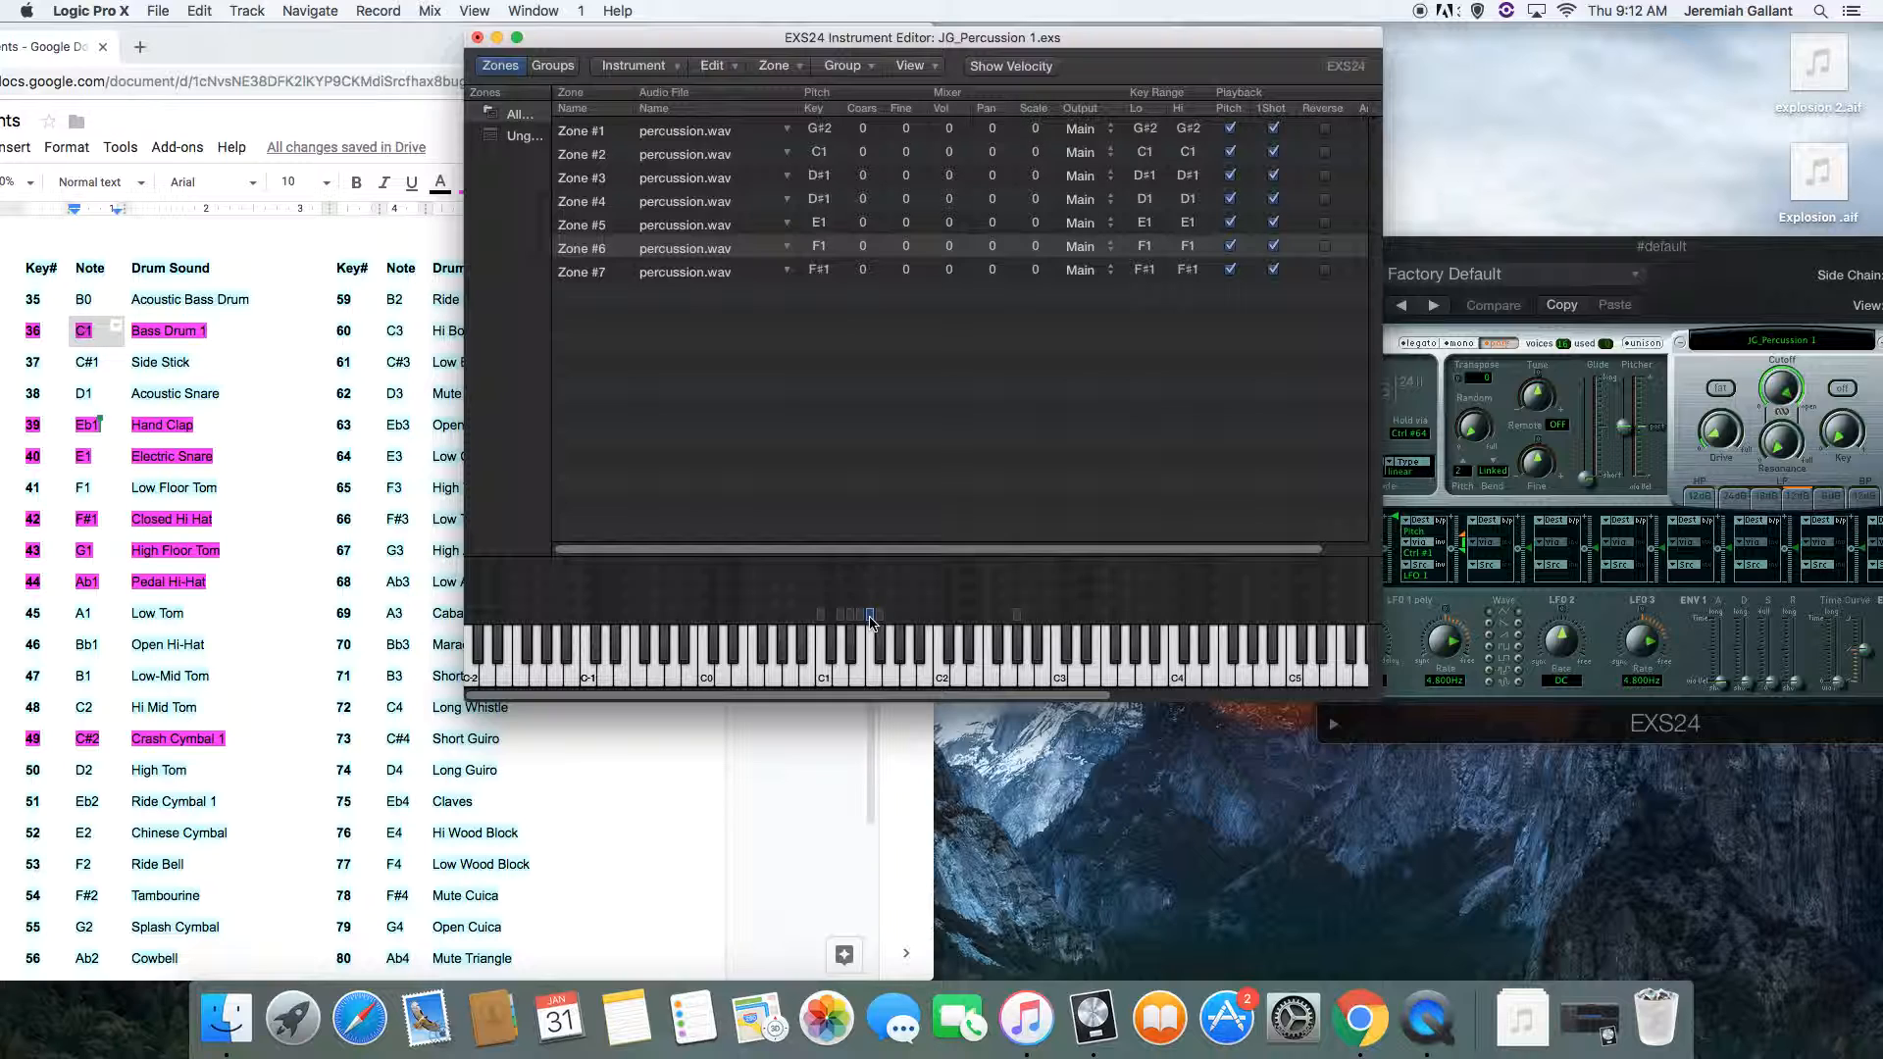
pyautogui.moveTo(871, 621); pyautogui.dragTo(905, 635)
pyautogui.doubleClick(820, 247)
pyautogui.write('d#1')
pyautogui.press('Return')
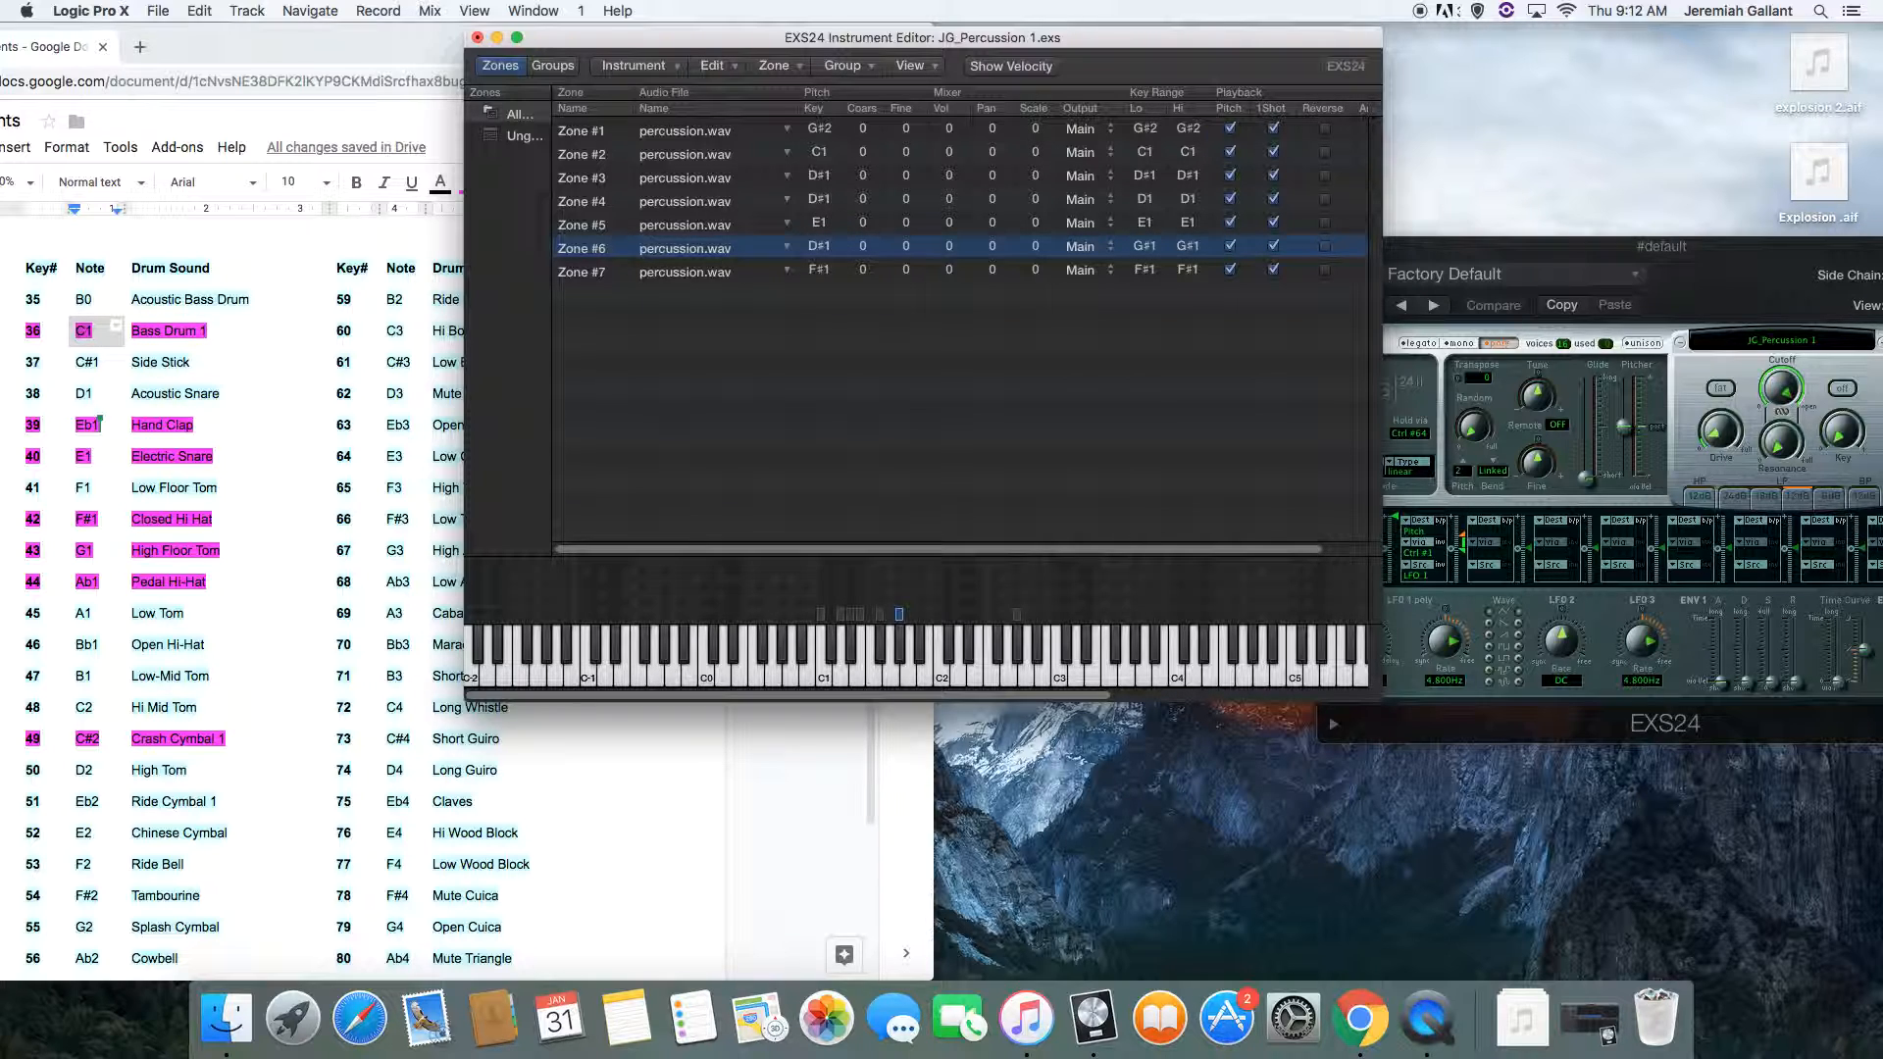
# Set Zone #6's root key to G#1.
pyautogui.doubleClick(831, 257)
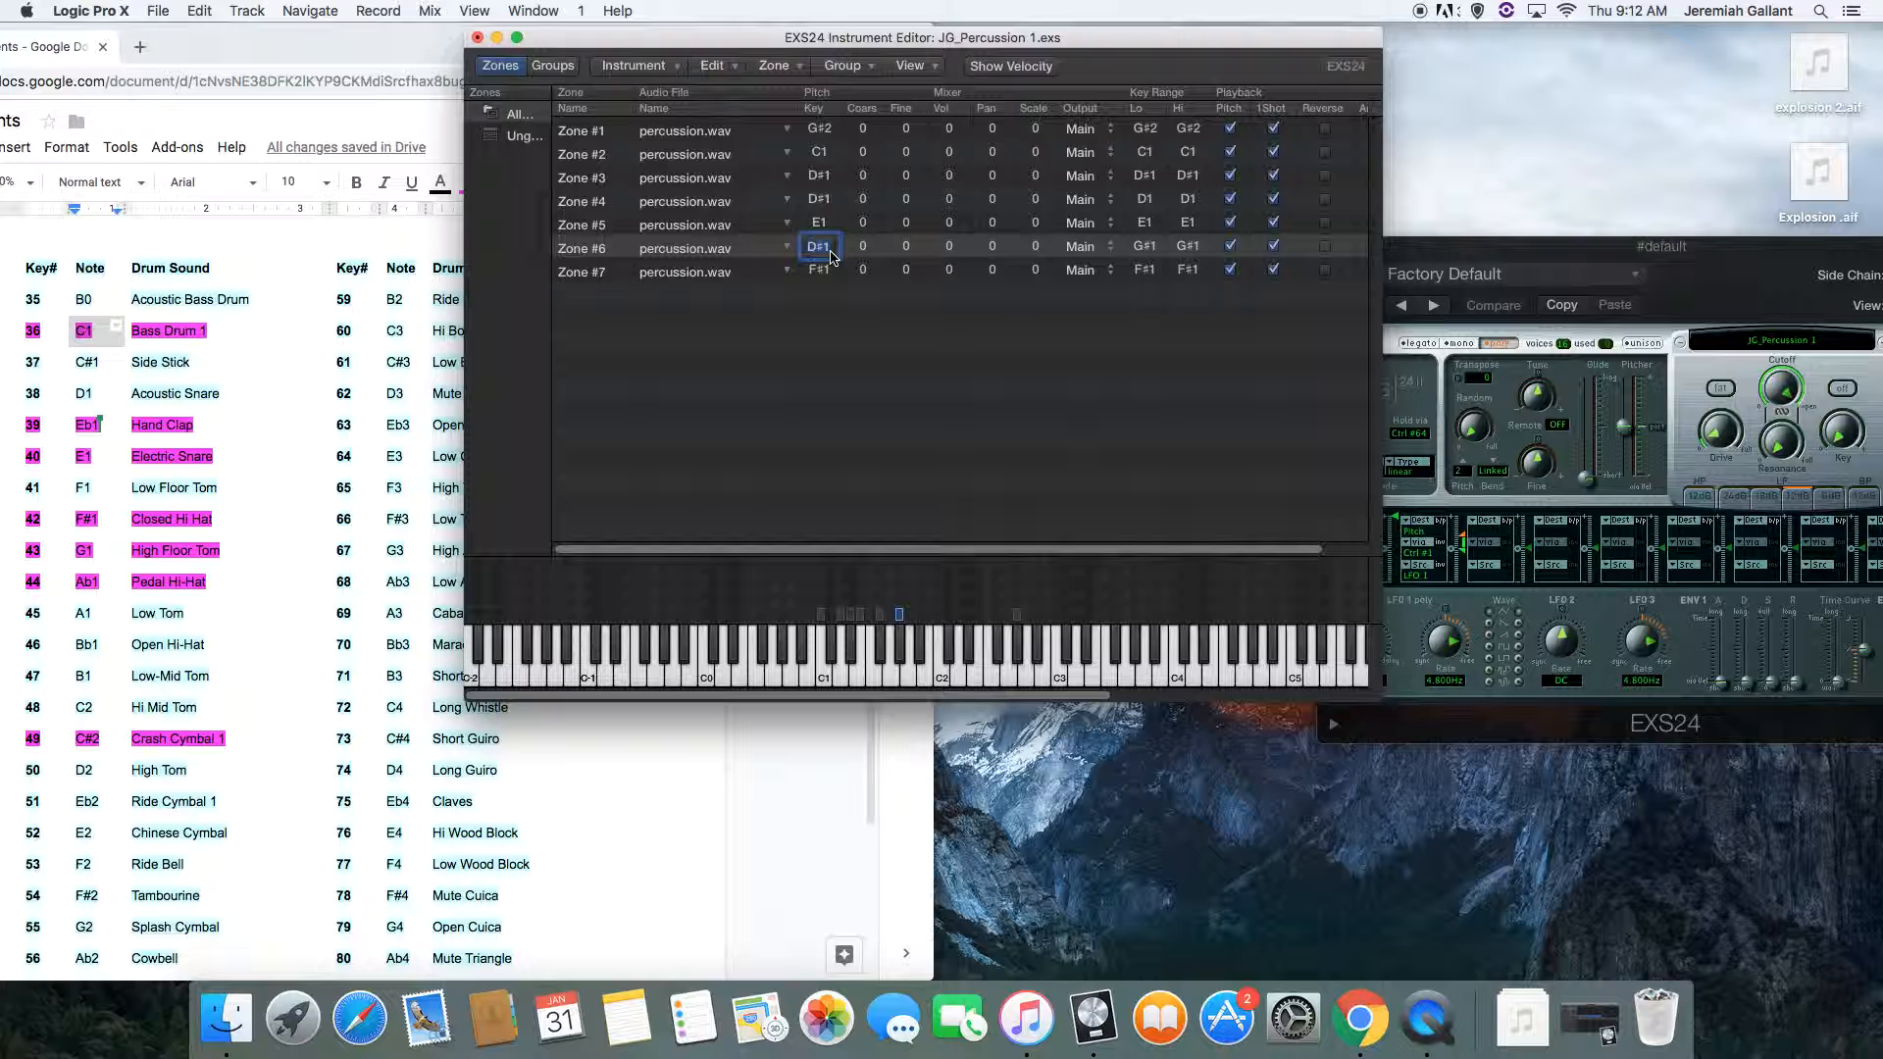
pyautogui.write('g')
pyautogui.press('Return')
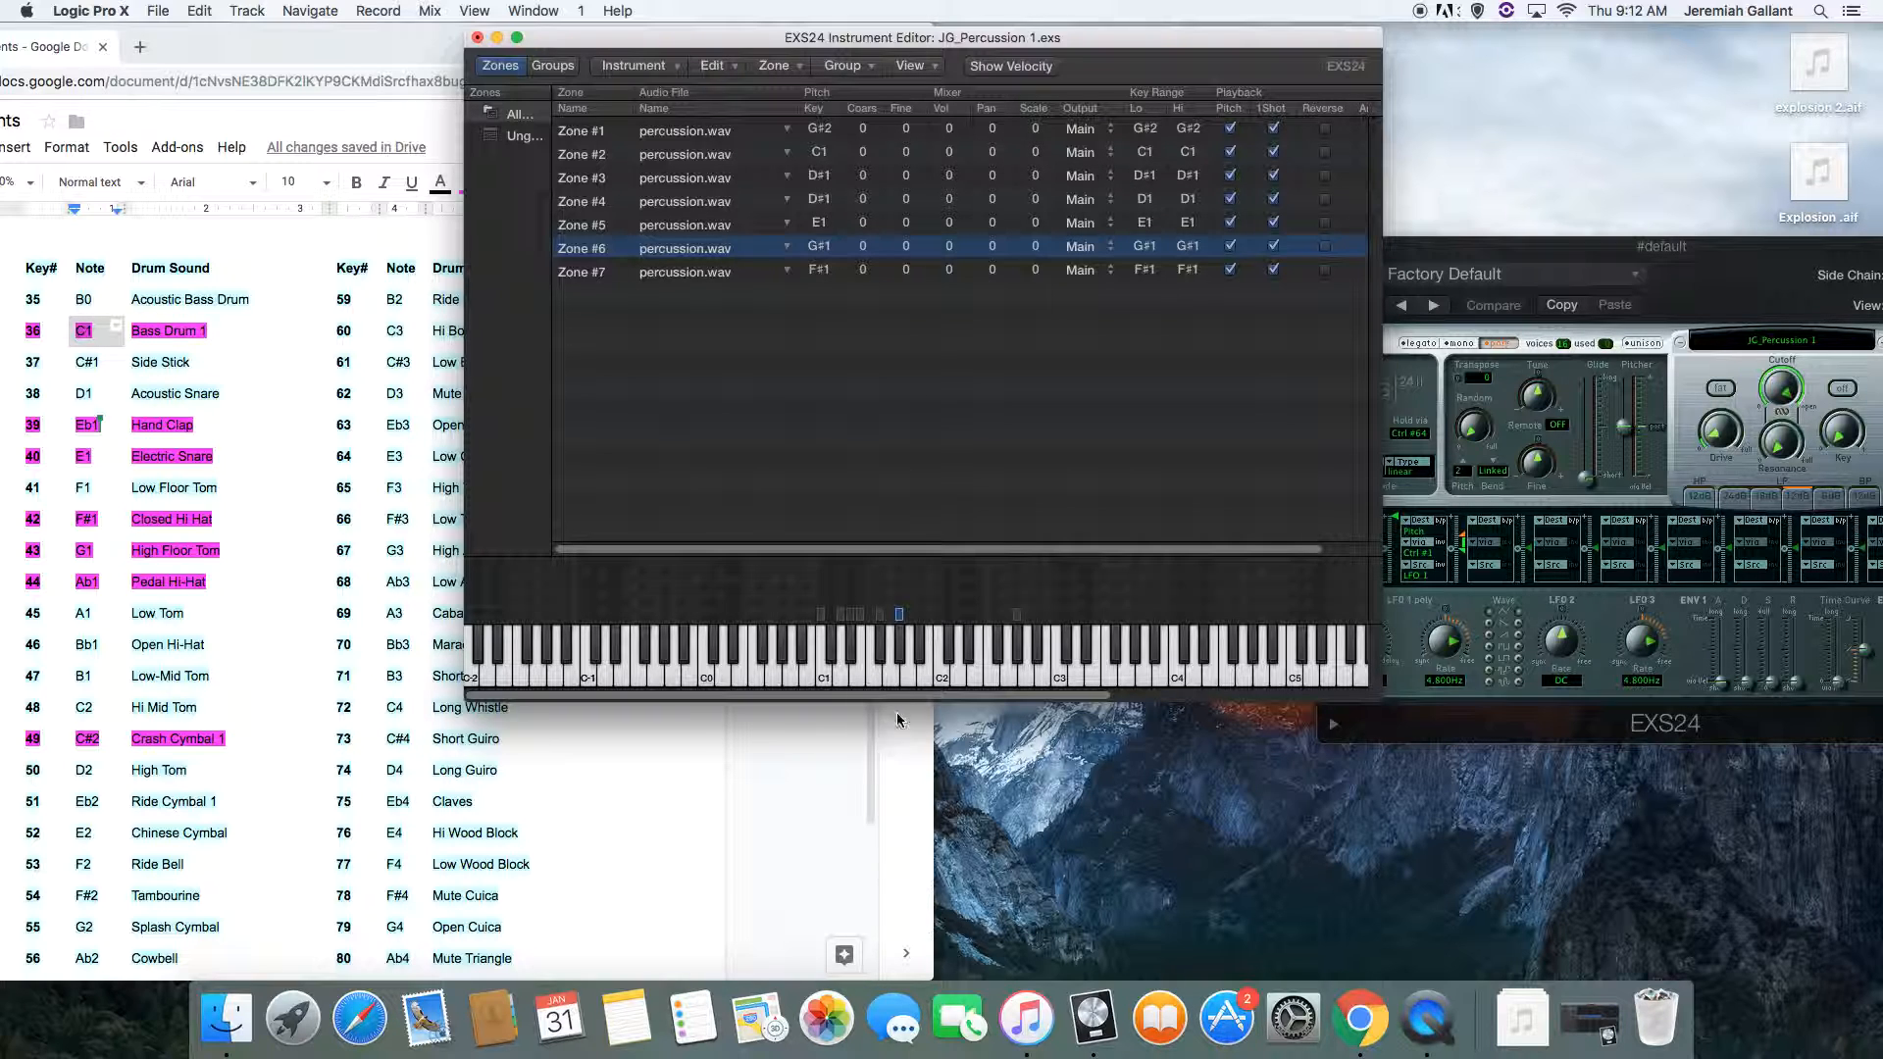
# Play the mapped keys from C1 up to G#1 and the G#2 key to check the new layout.
pyautogui.click(898, 642)
pyautogui.click(842, 671)
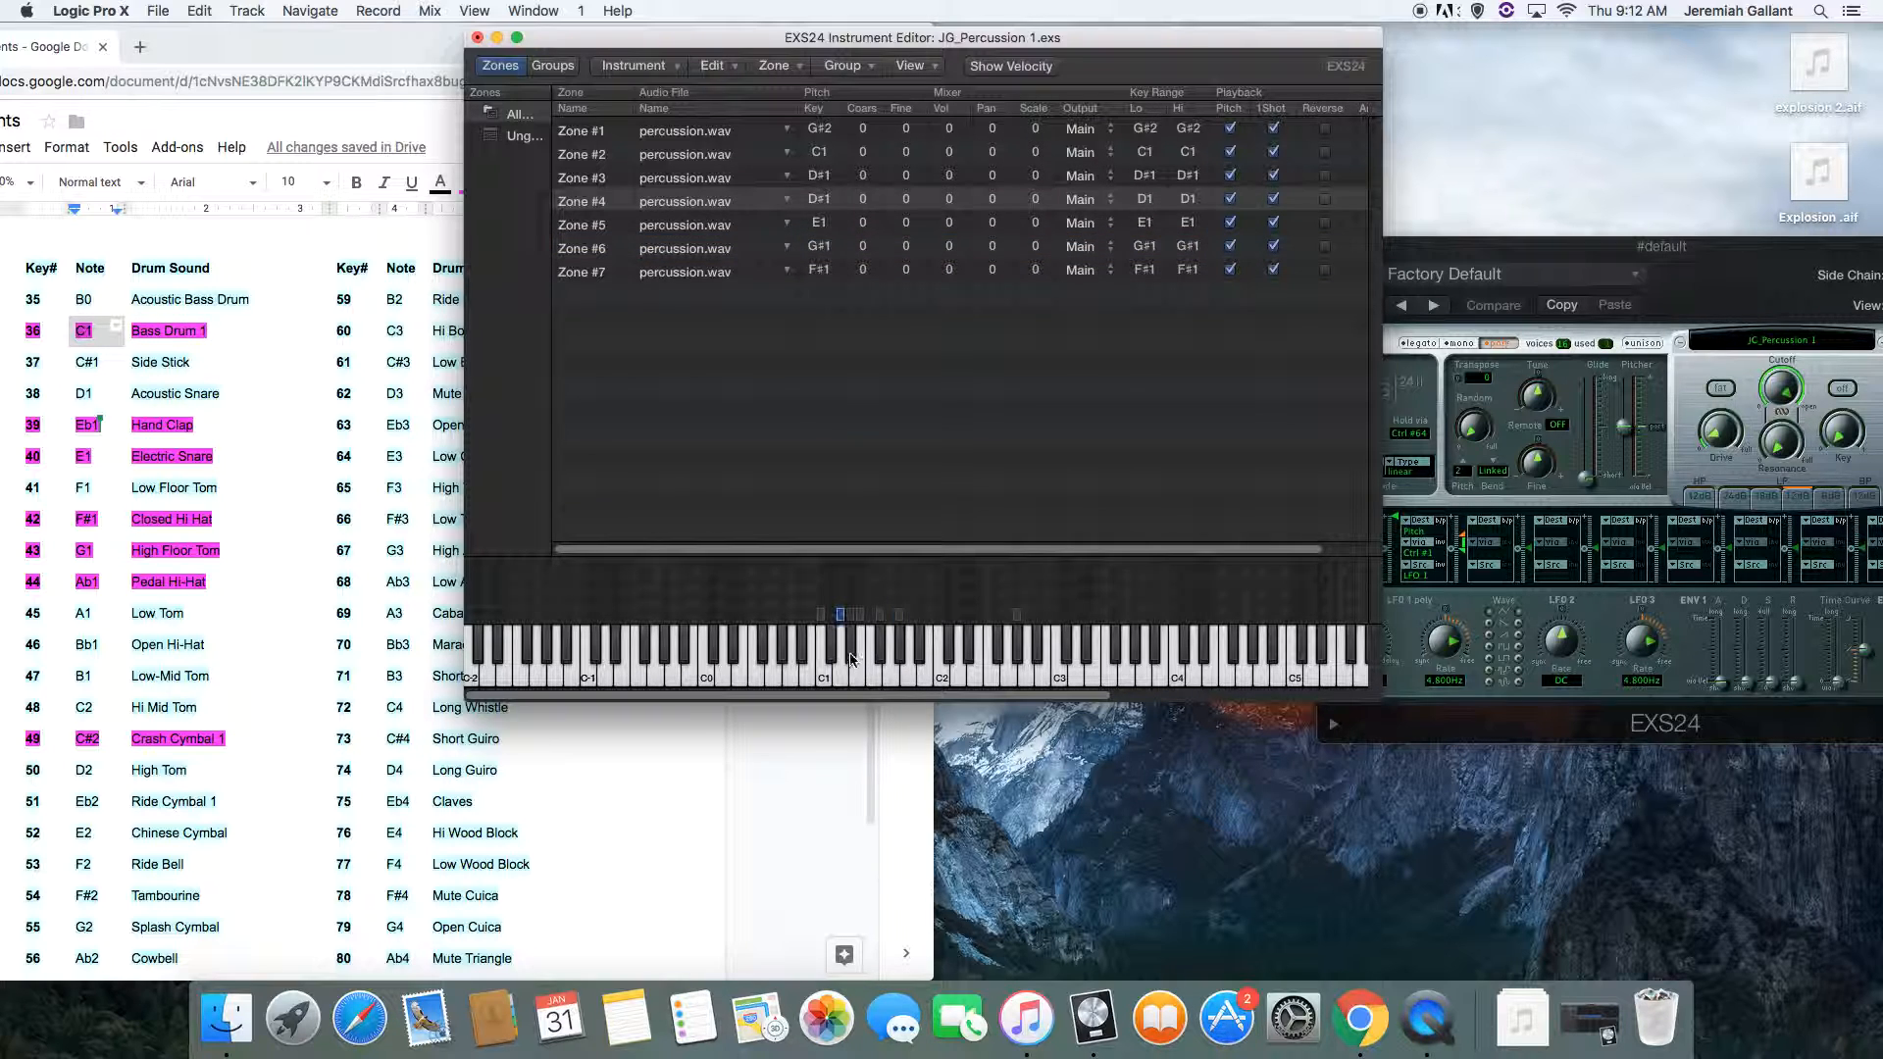
pyautogui.click(853, 650)
pyautogui.click(865, 675)
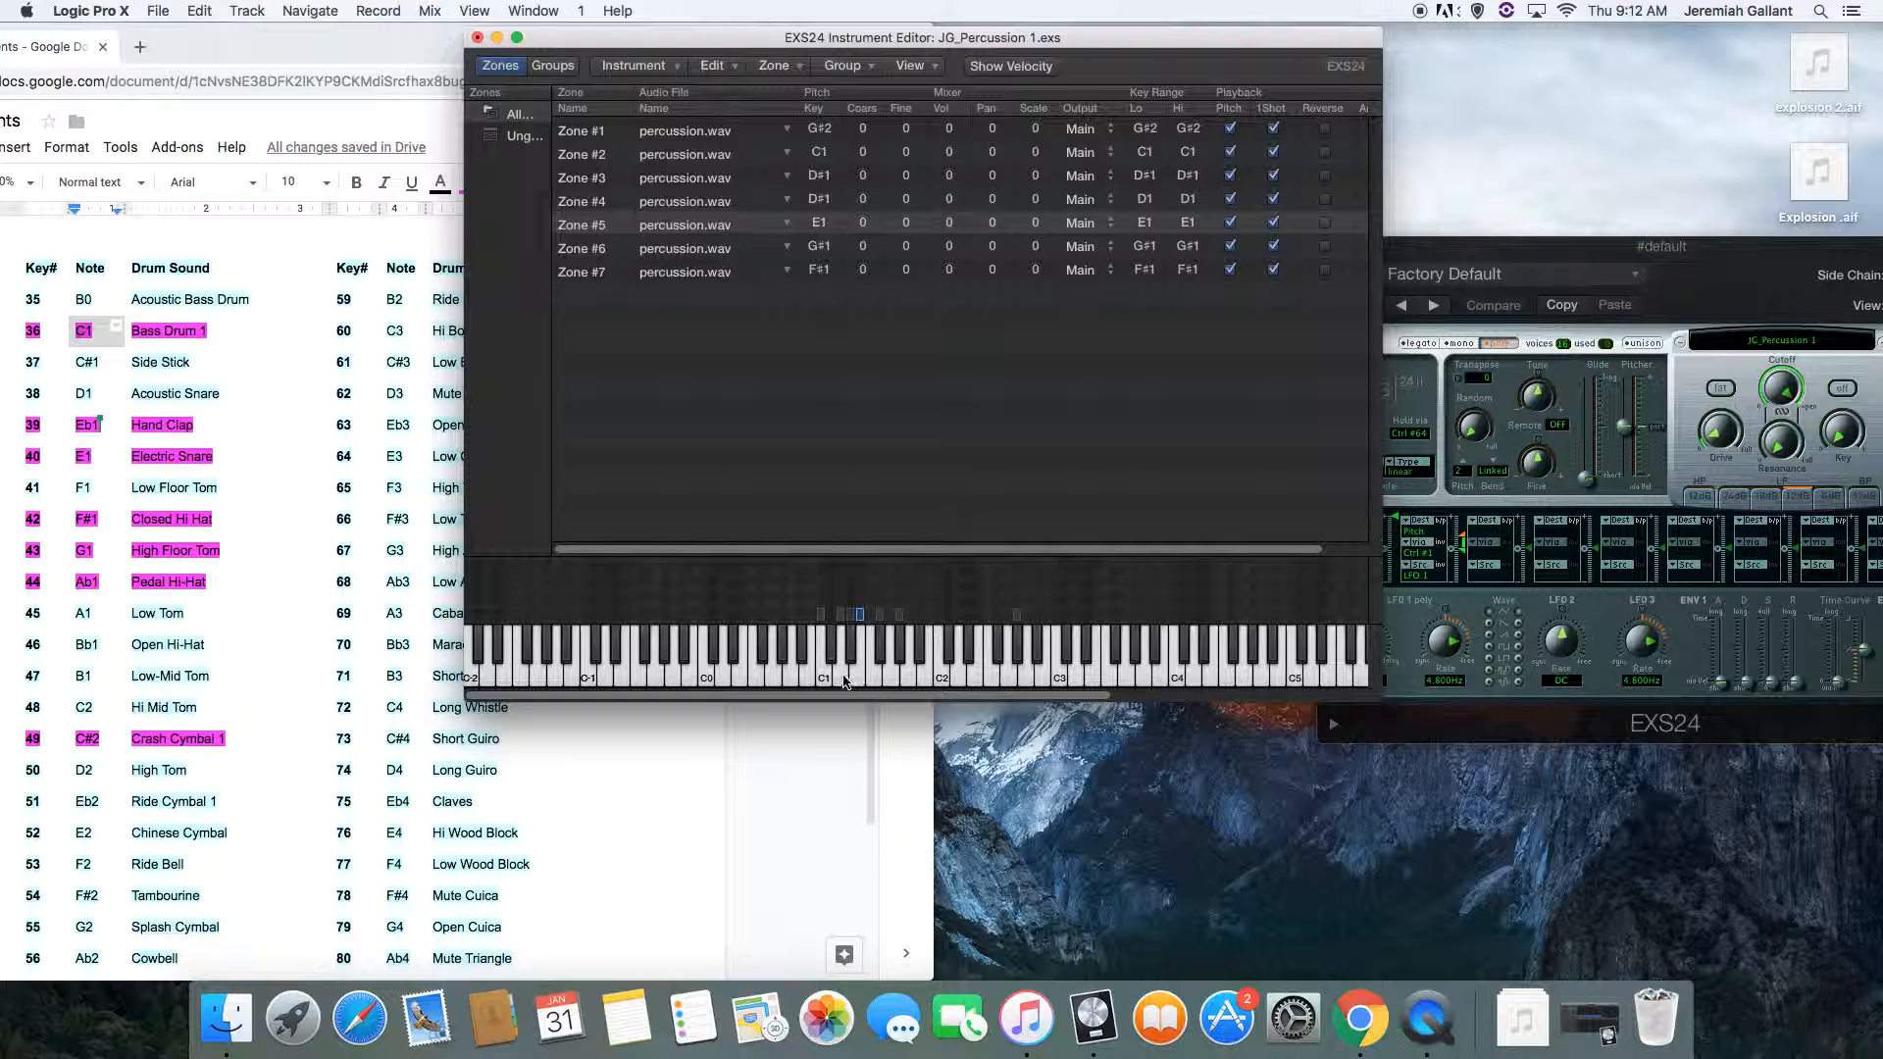
pyautogui.click(829, 684)
pyautogui.click(883, 650)
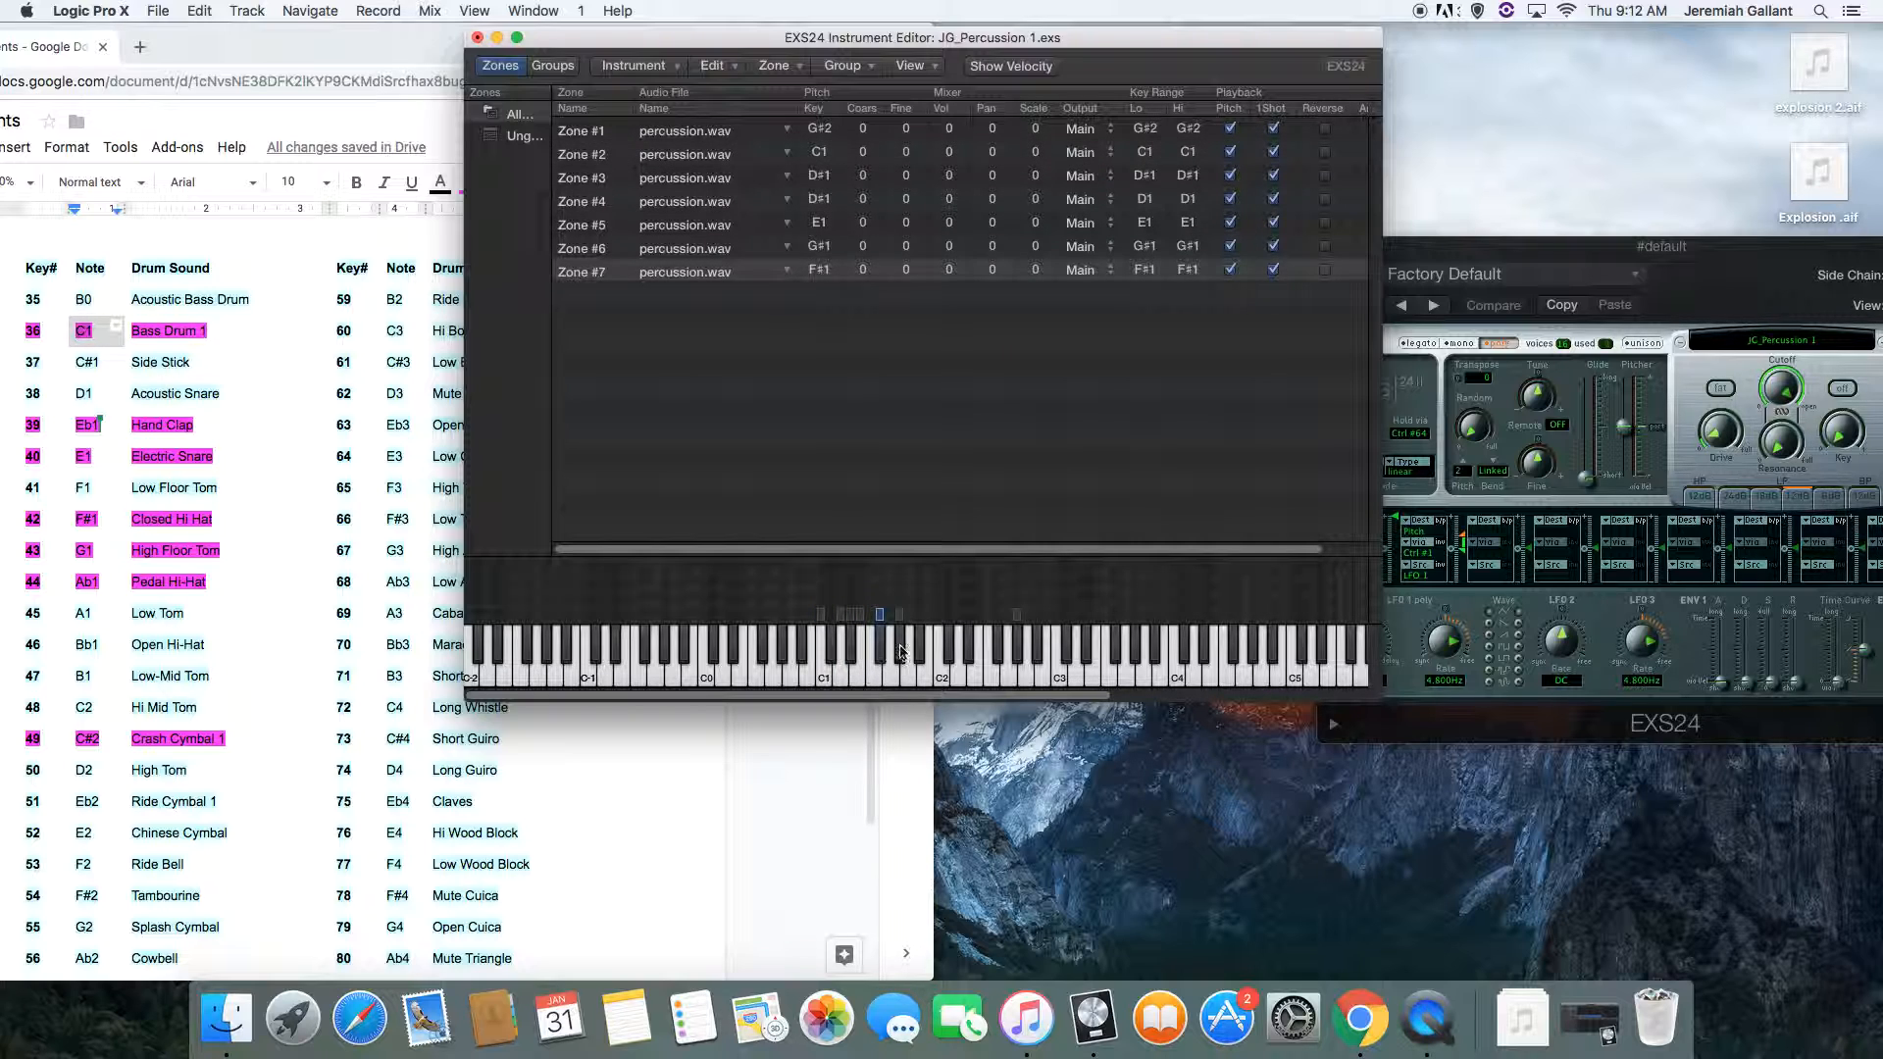
pyautogui.click(901, 650)
pyautogui.click(1018, 647)
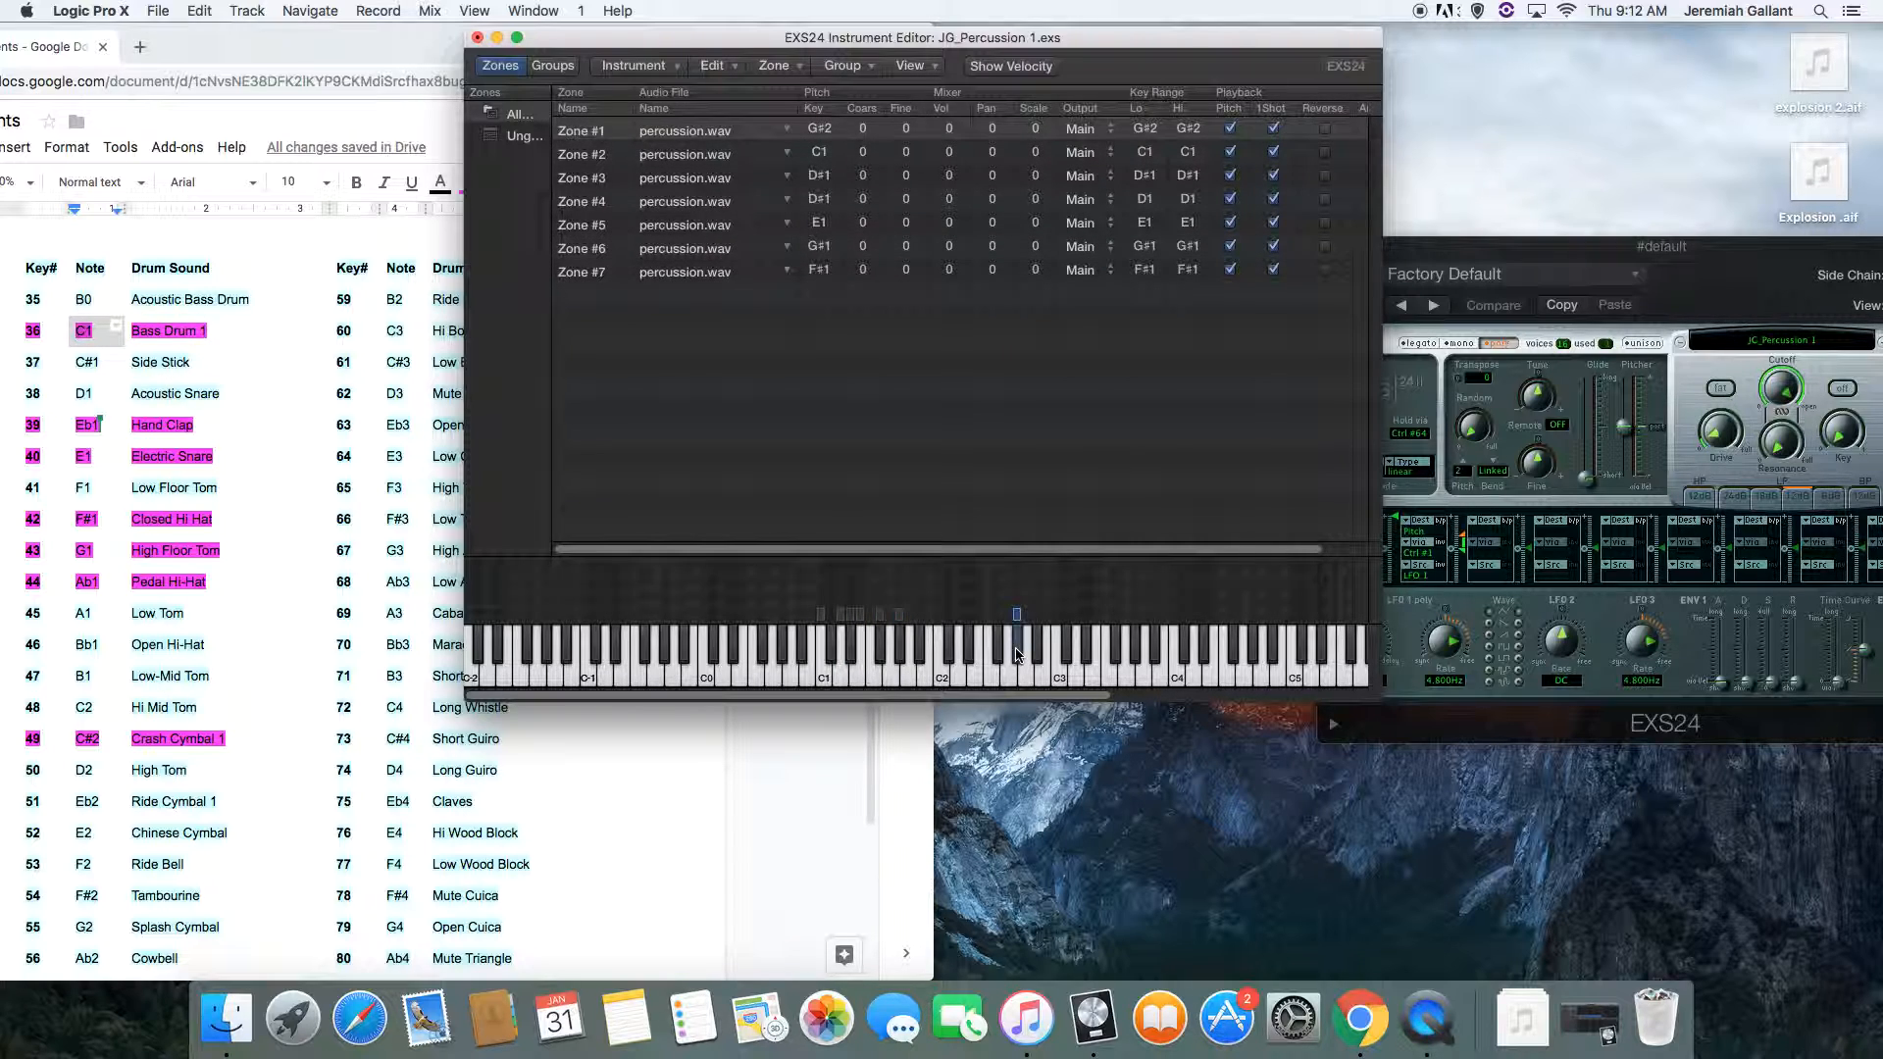
pyautogui.click(847, 652)
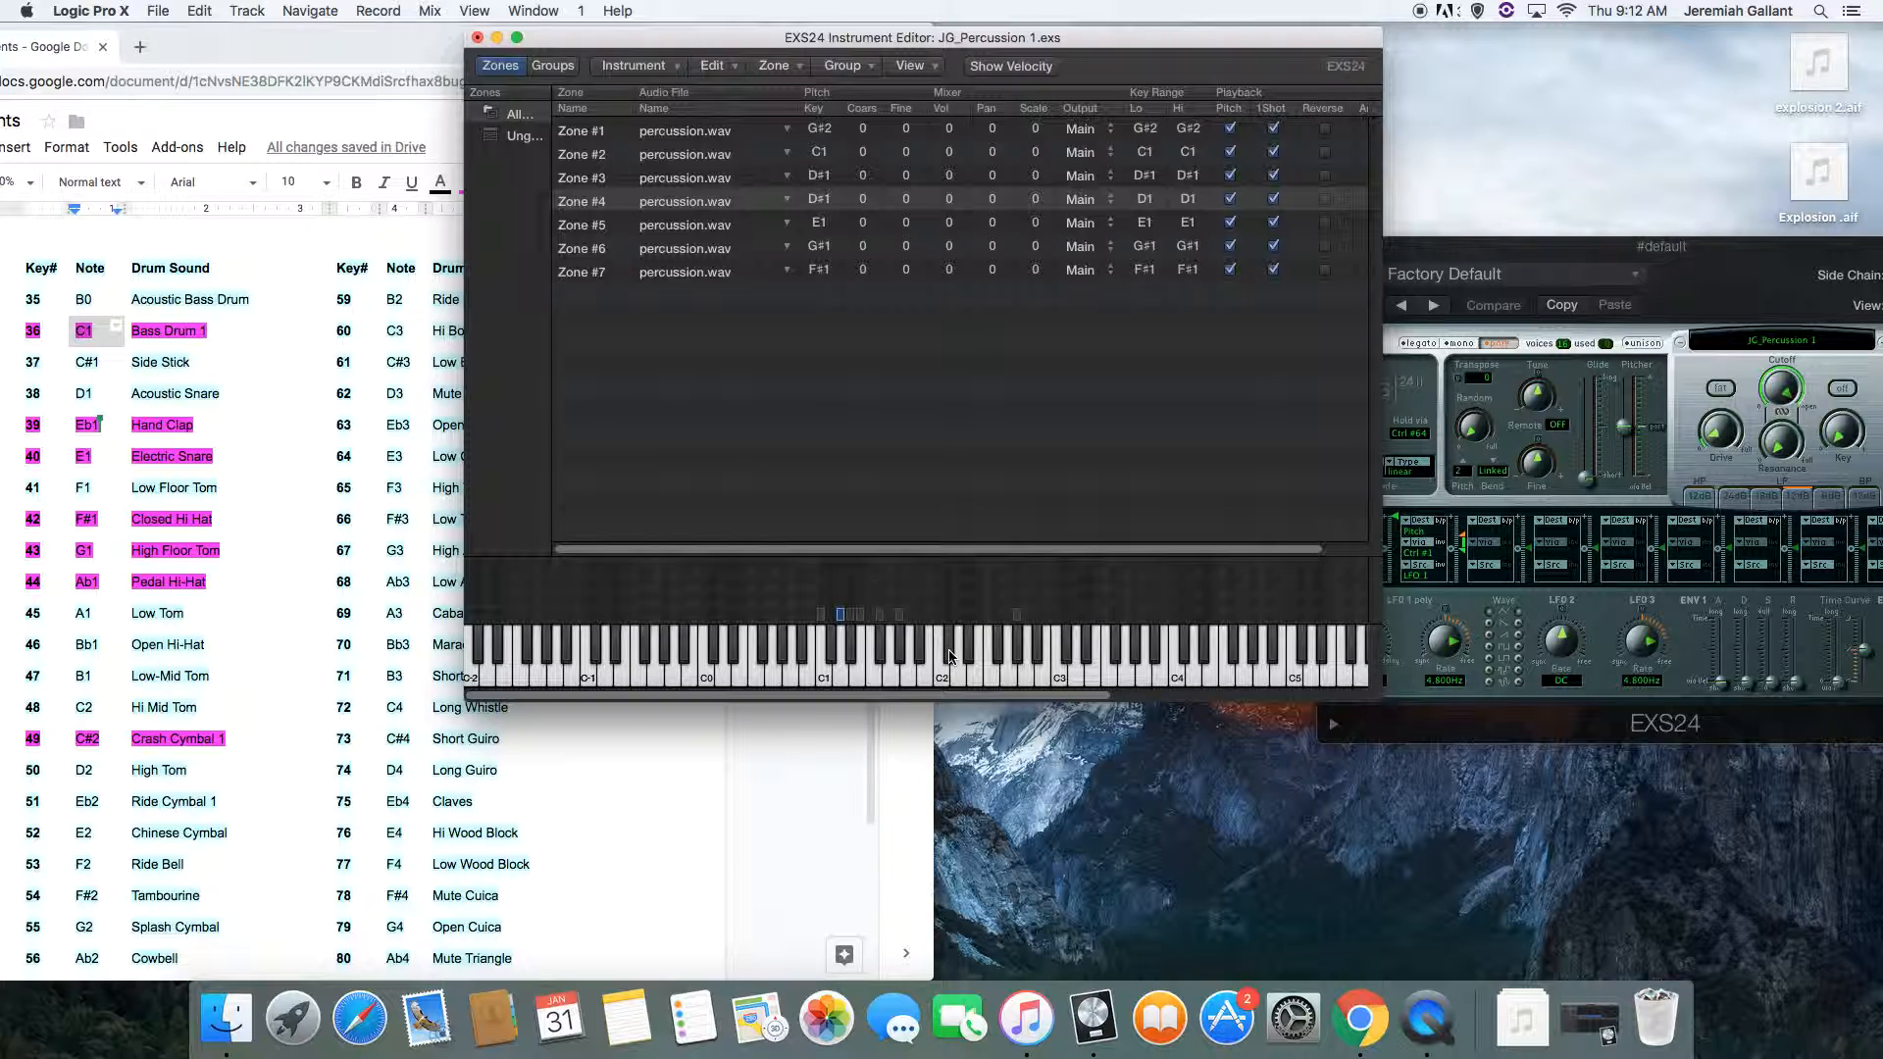
# Move Zone #4 to C#2 on the keyboard map, and play the C1, D#1, E1 and C#2 keys.
pyautogui.click(842, 616)
pyautogui.moveTo(841, 616); pyautogui.dragTo(951, 648)
pyautogui.click(869, 655)
pyautogui.click(847, 649)
pyautogui.click(827, 652)
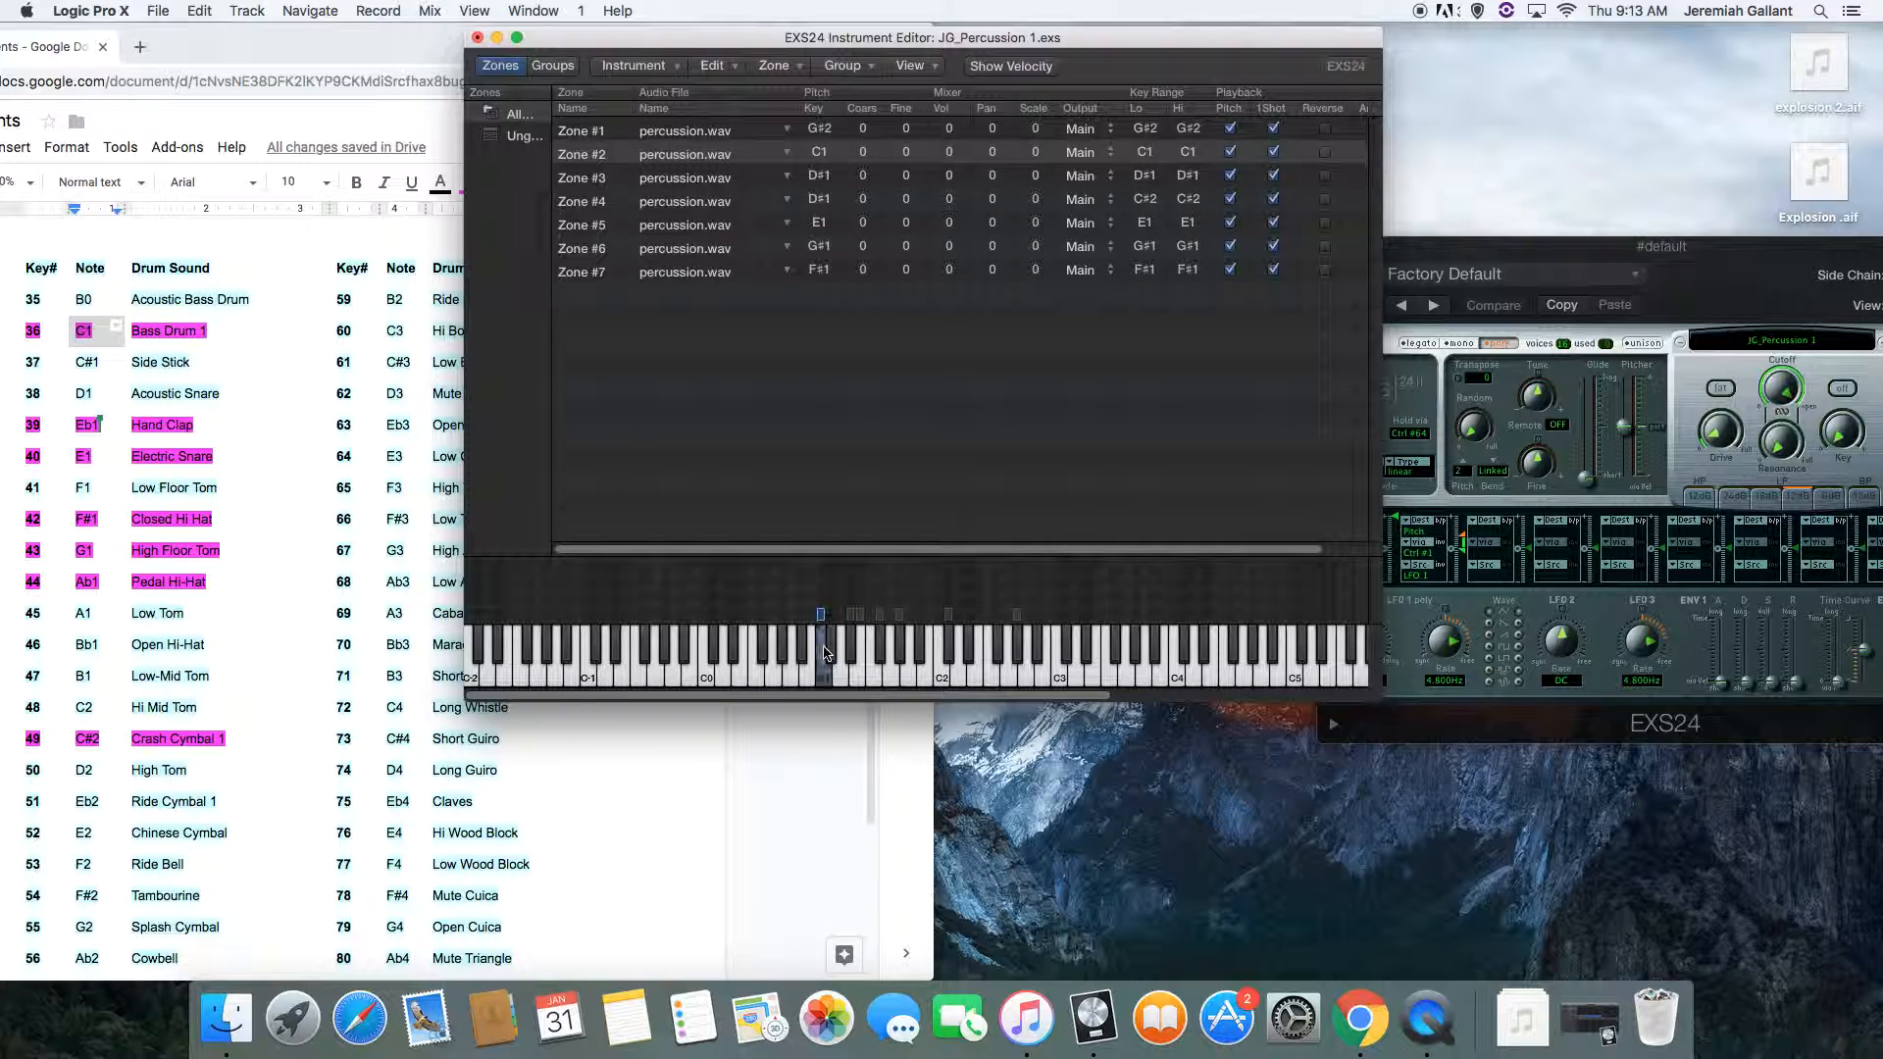
pyautogui.click(858, 647)
pyautogui.click(848, 648)
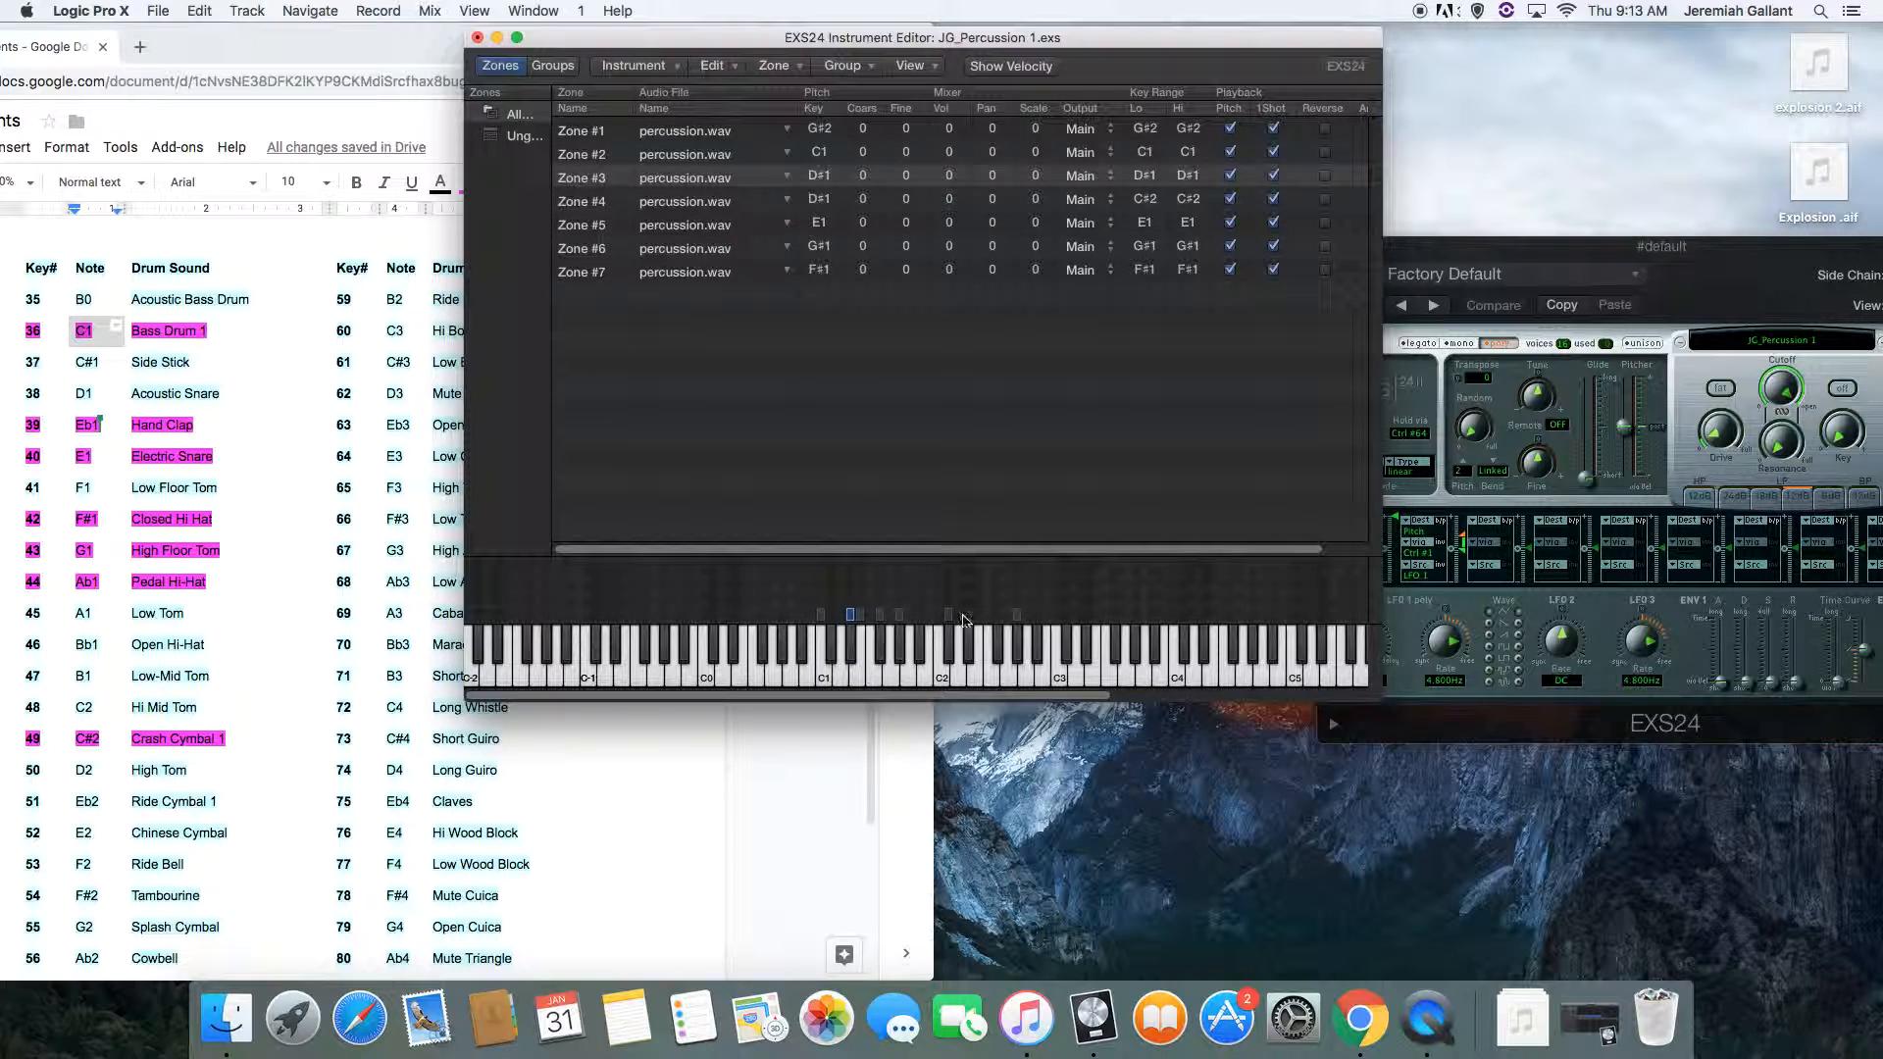
pyautogui.click(952, 647)
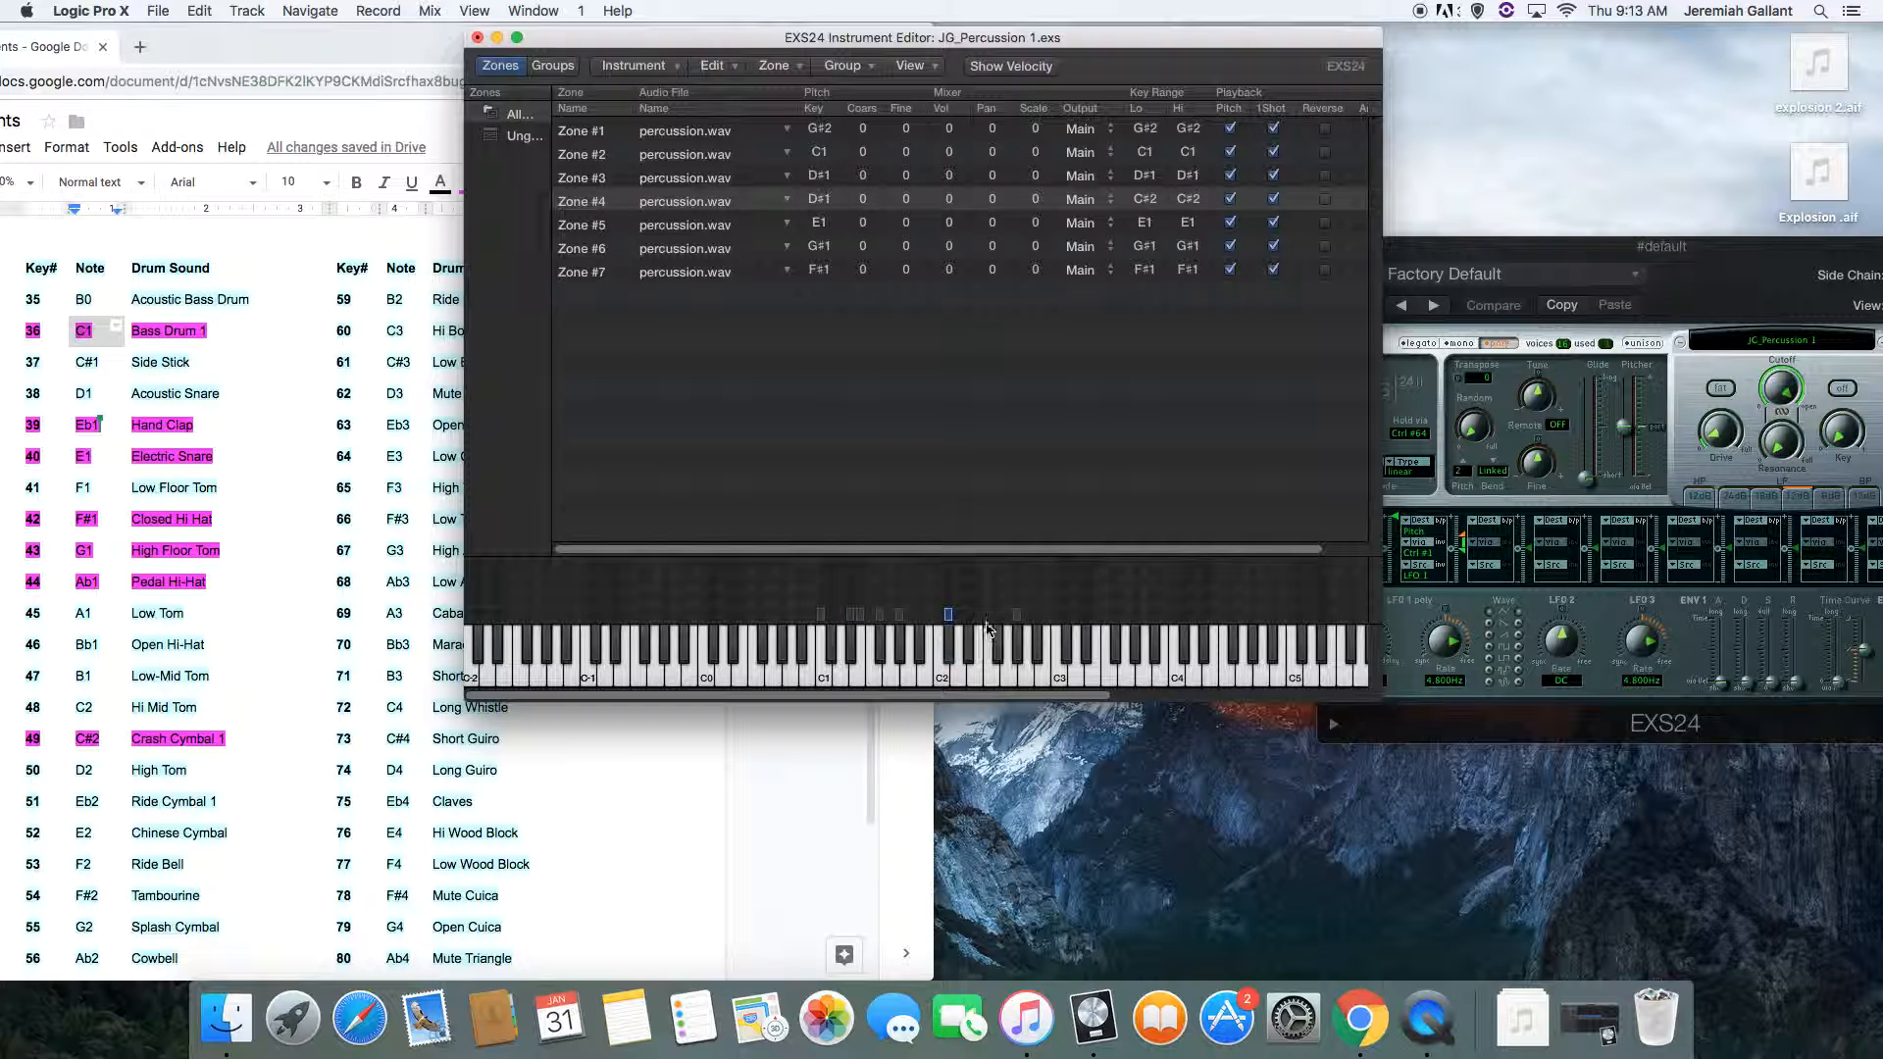
# Turn on reverse playback for Zone #4 and play the C#2 key to hear it.
pyautogui.hscroll(3, 1171, 402)
pyautogui.click(1280, 198)
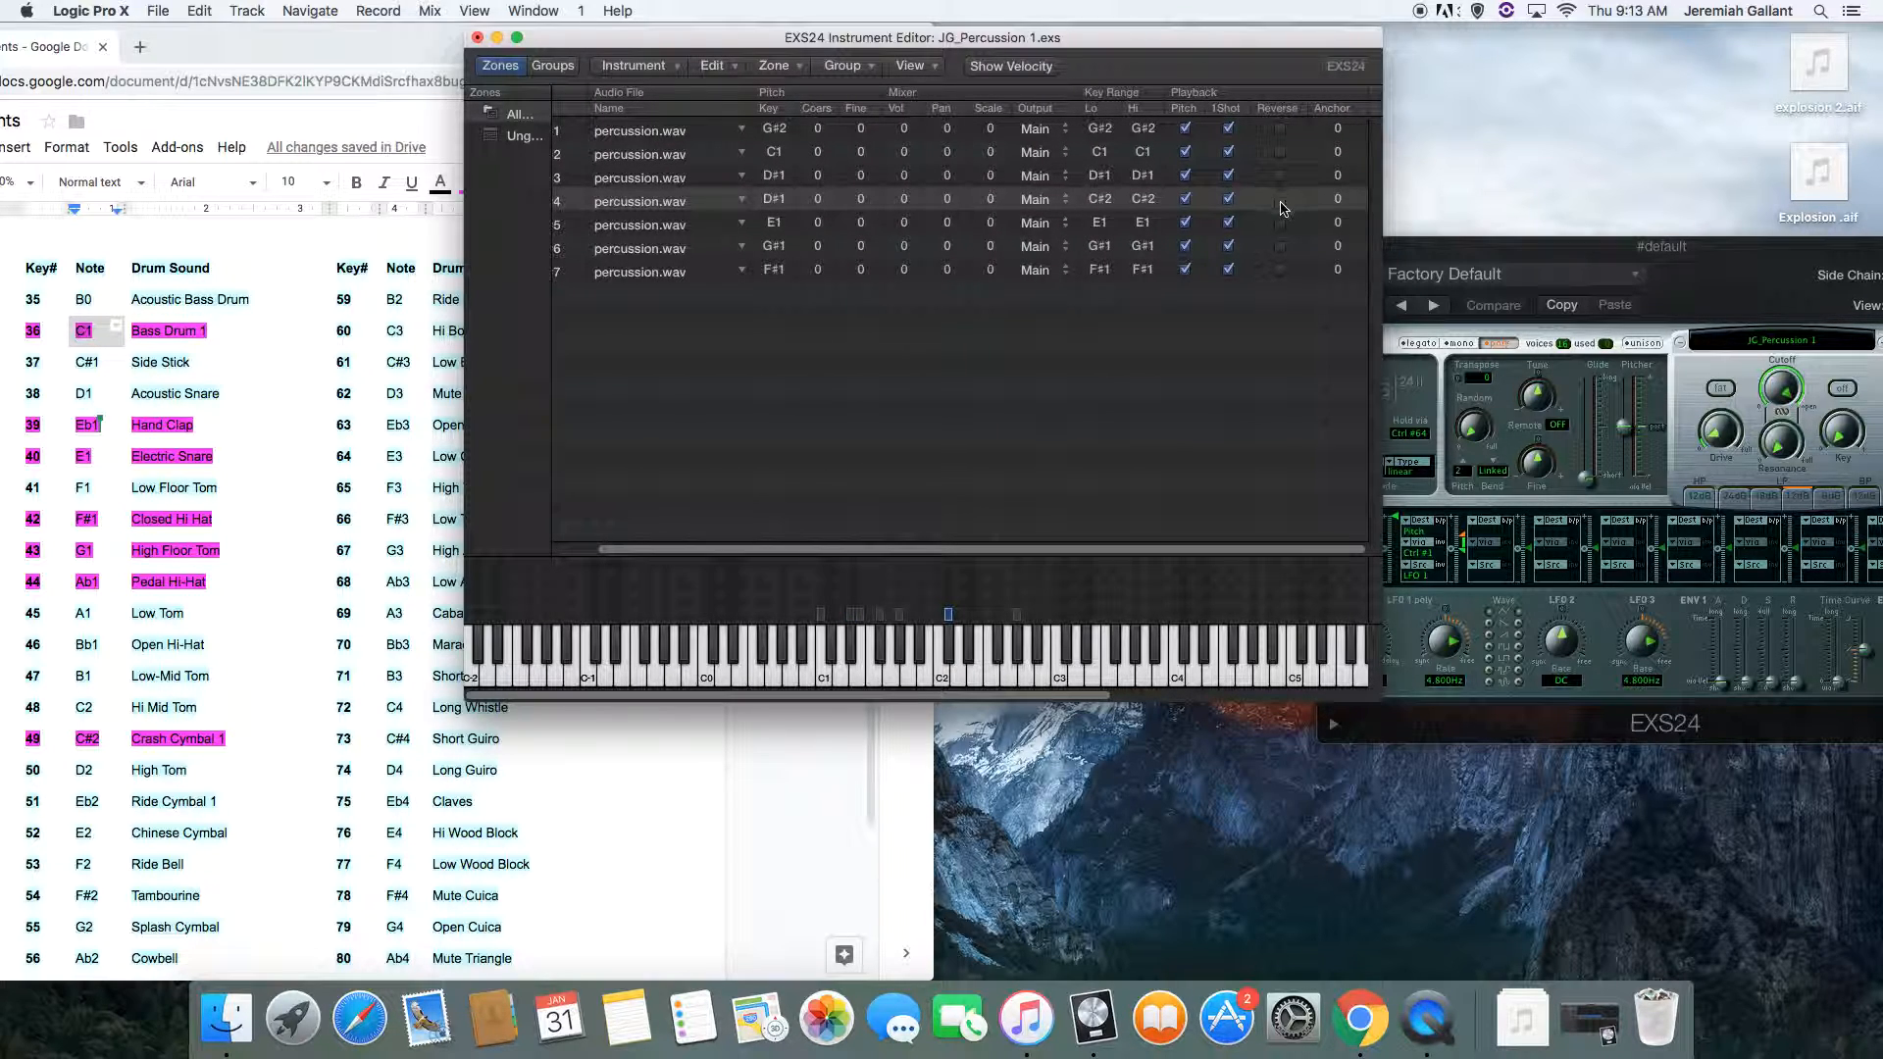
pyautogui.click(950, 652)
pyautogui.click(952, 652)
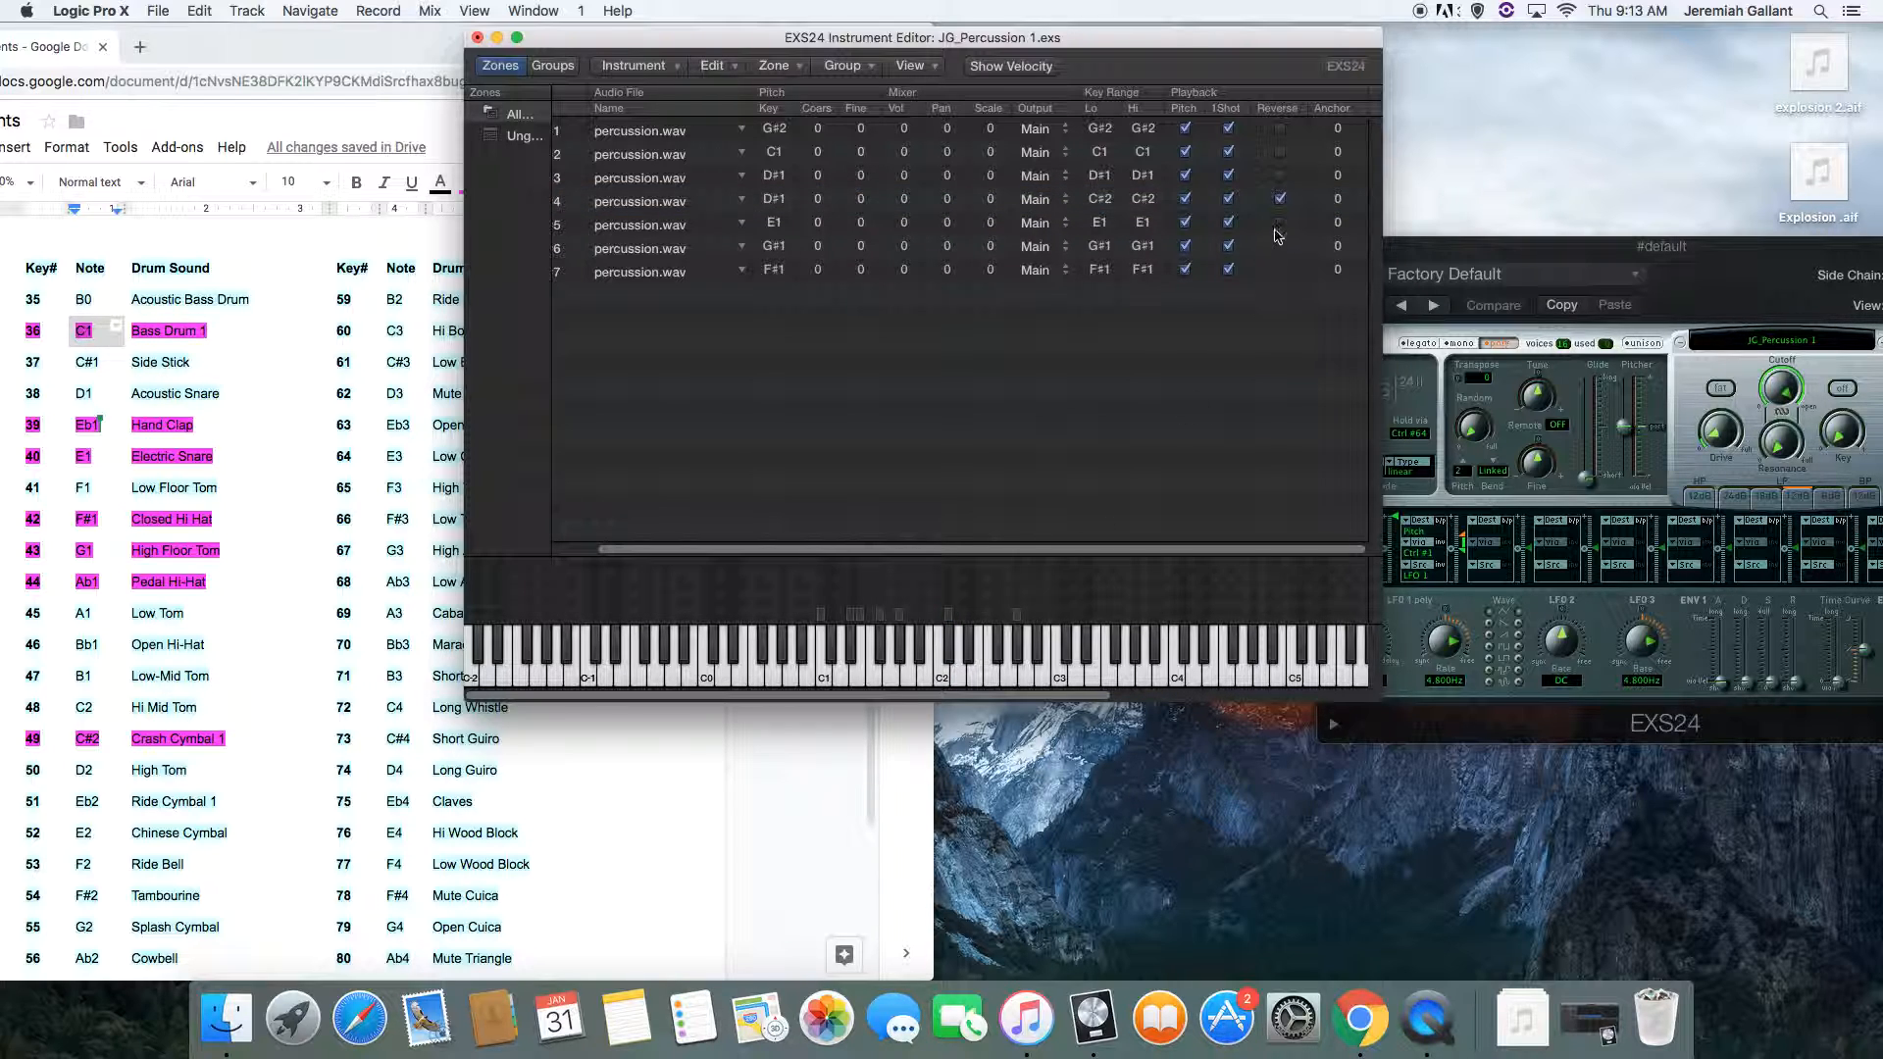
pyautogui.click(951, 650)
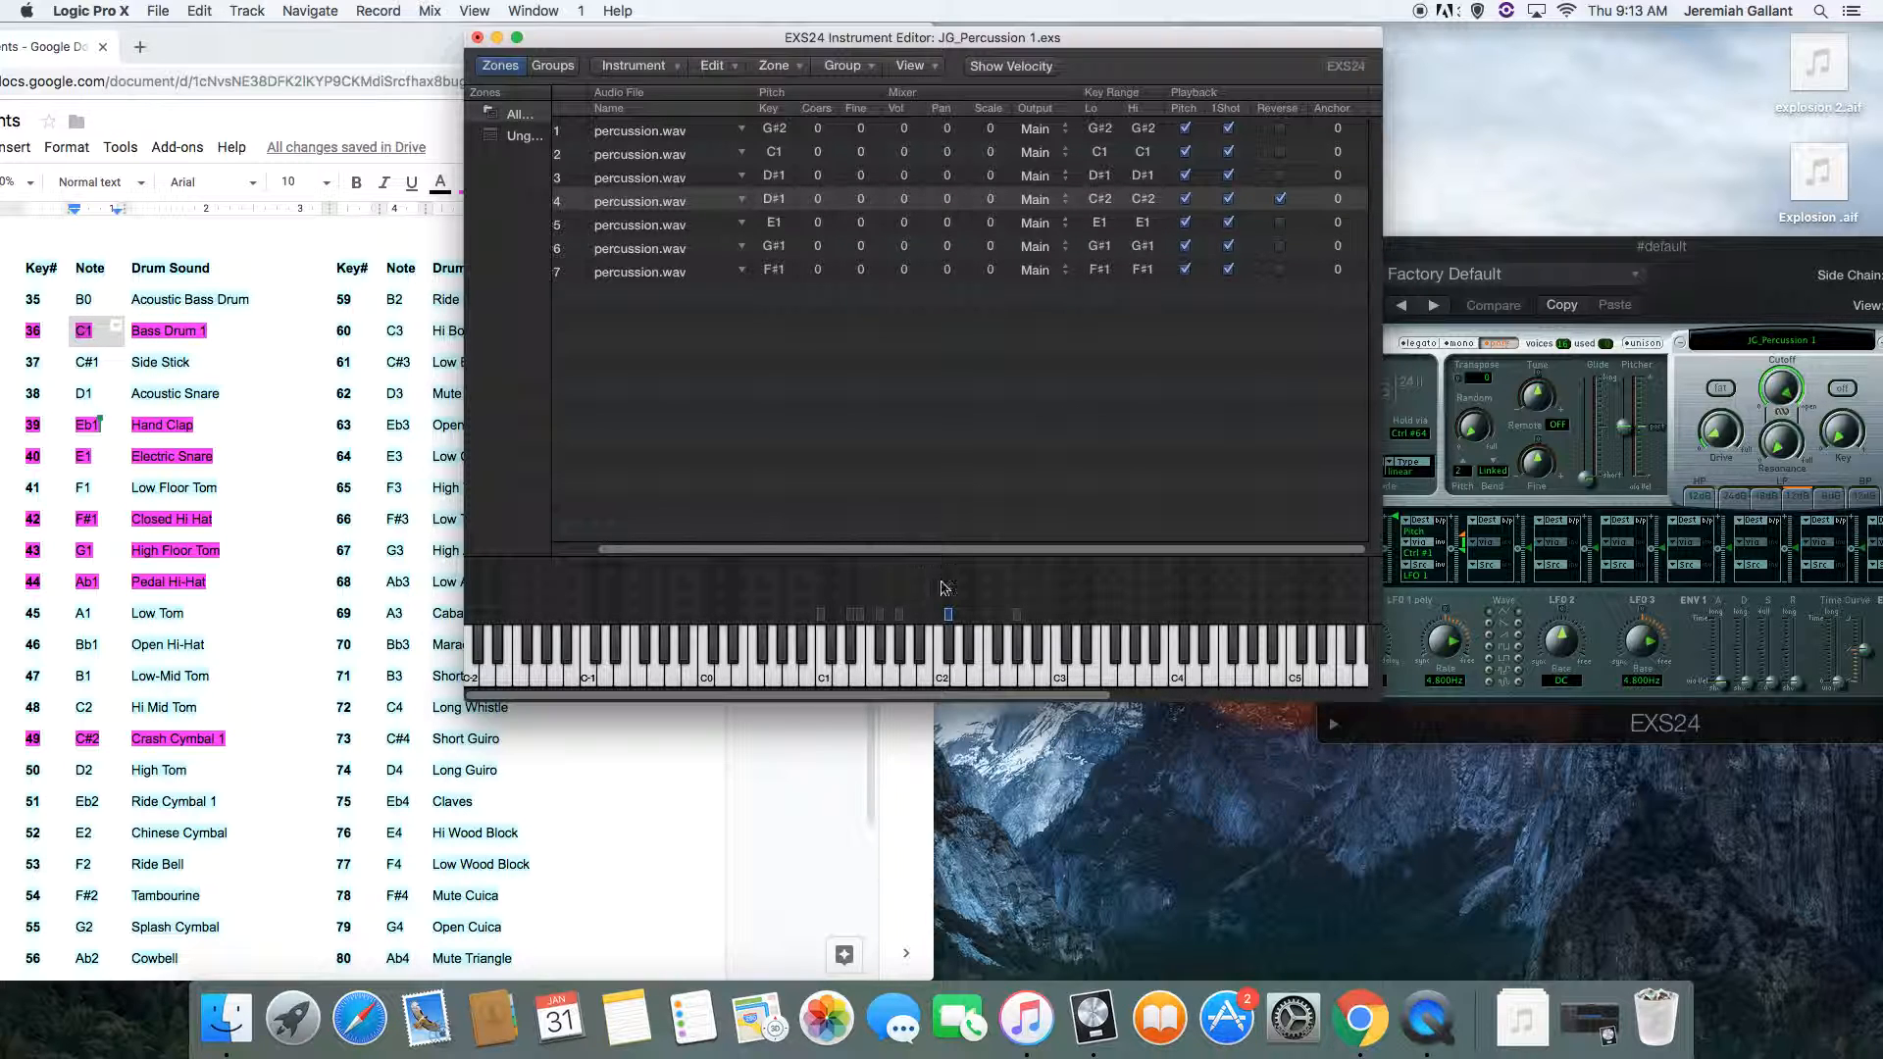
# Change Zone #4's root key and close the instrument editor.
pyautogui.doubleClick(774, 200)
pyautogui.write('g')
pyautogui.press('Return')
pyautogui.click(478, 38)
pyautogui.click(1086, 148)
# Move the EXS24 plug-in window beside the note chart and view its list of available instruments.
pyautogui.moveTo(1608, 257); pyautogui.dragTo(1091, 182)
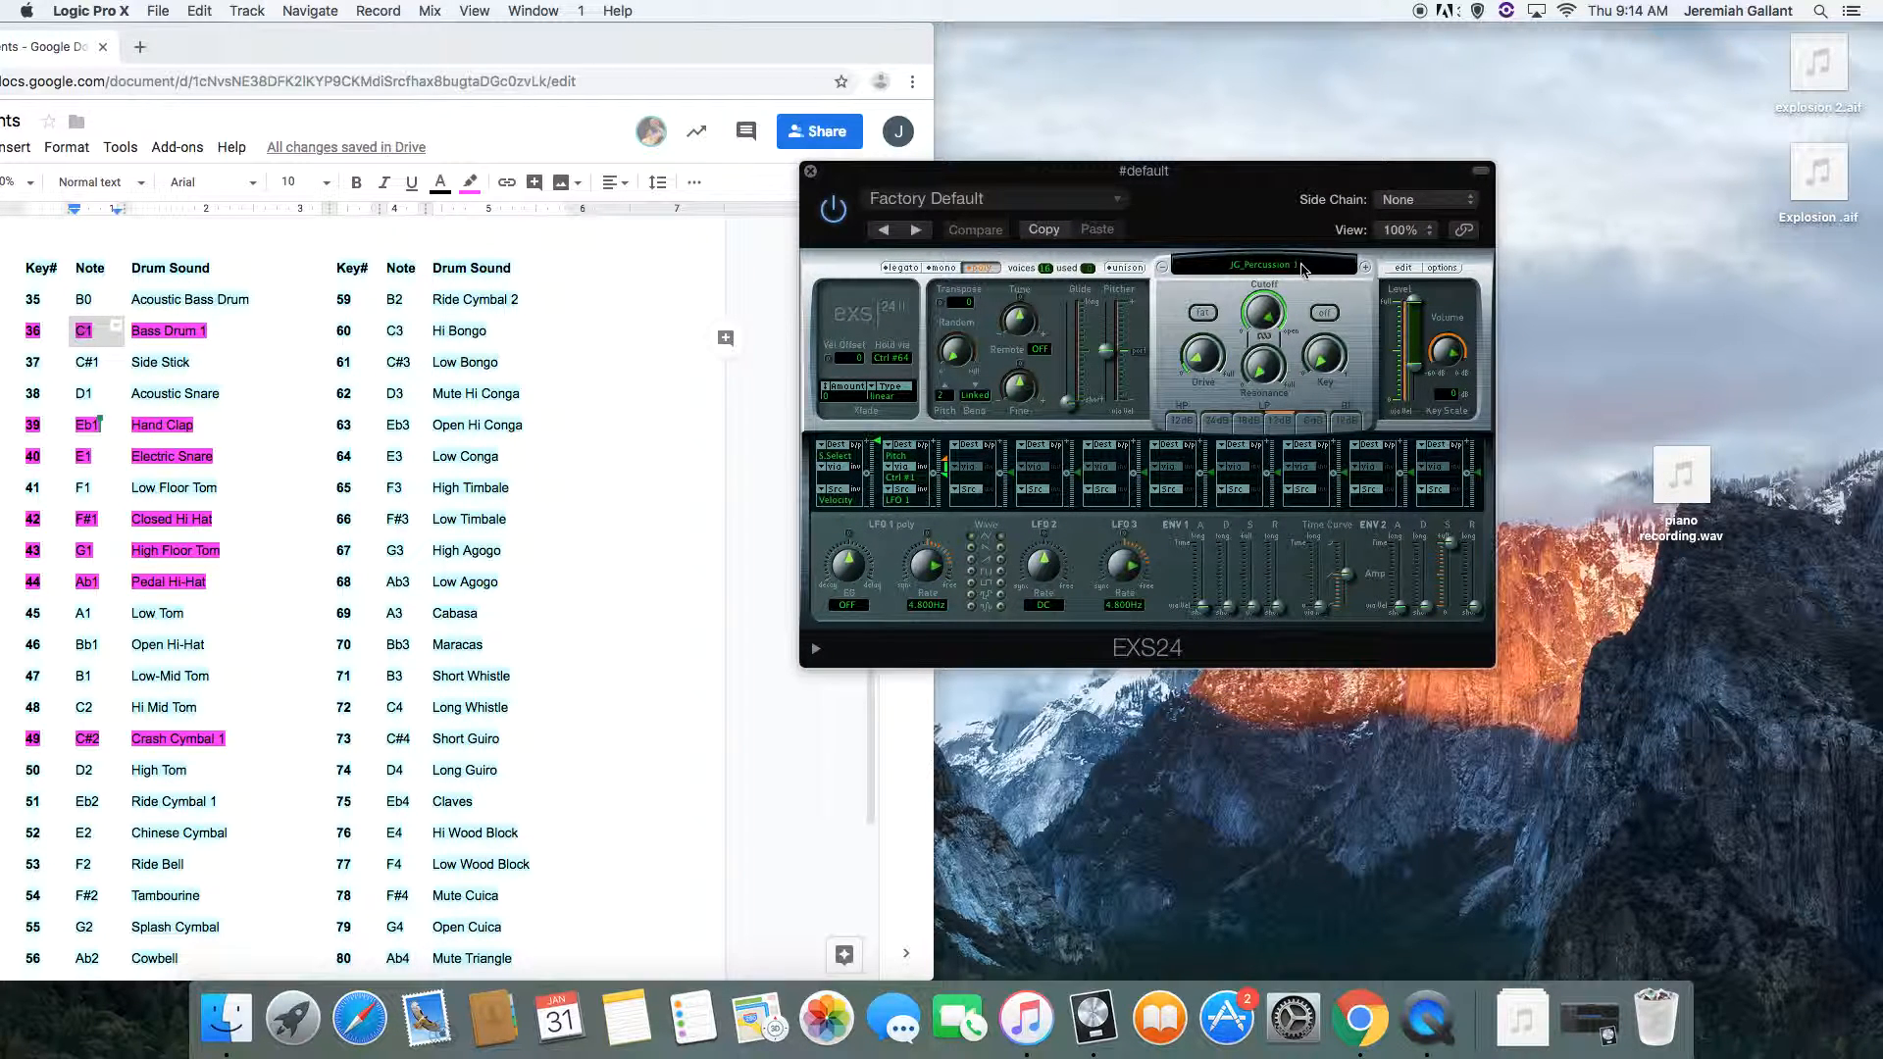
pyautogui.click(1303, 271)
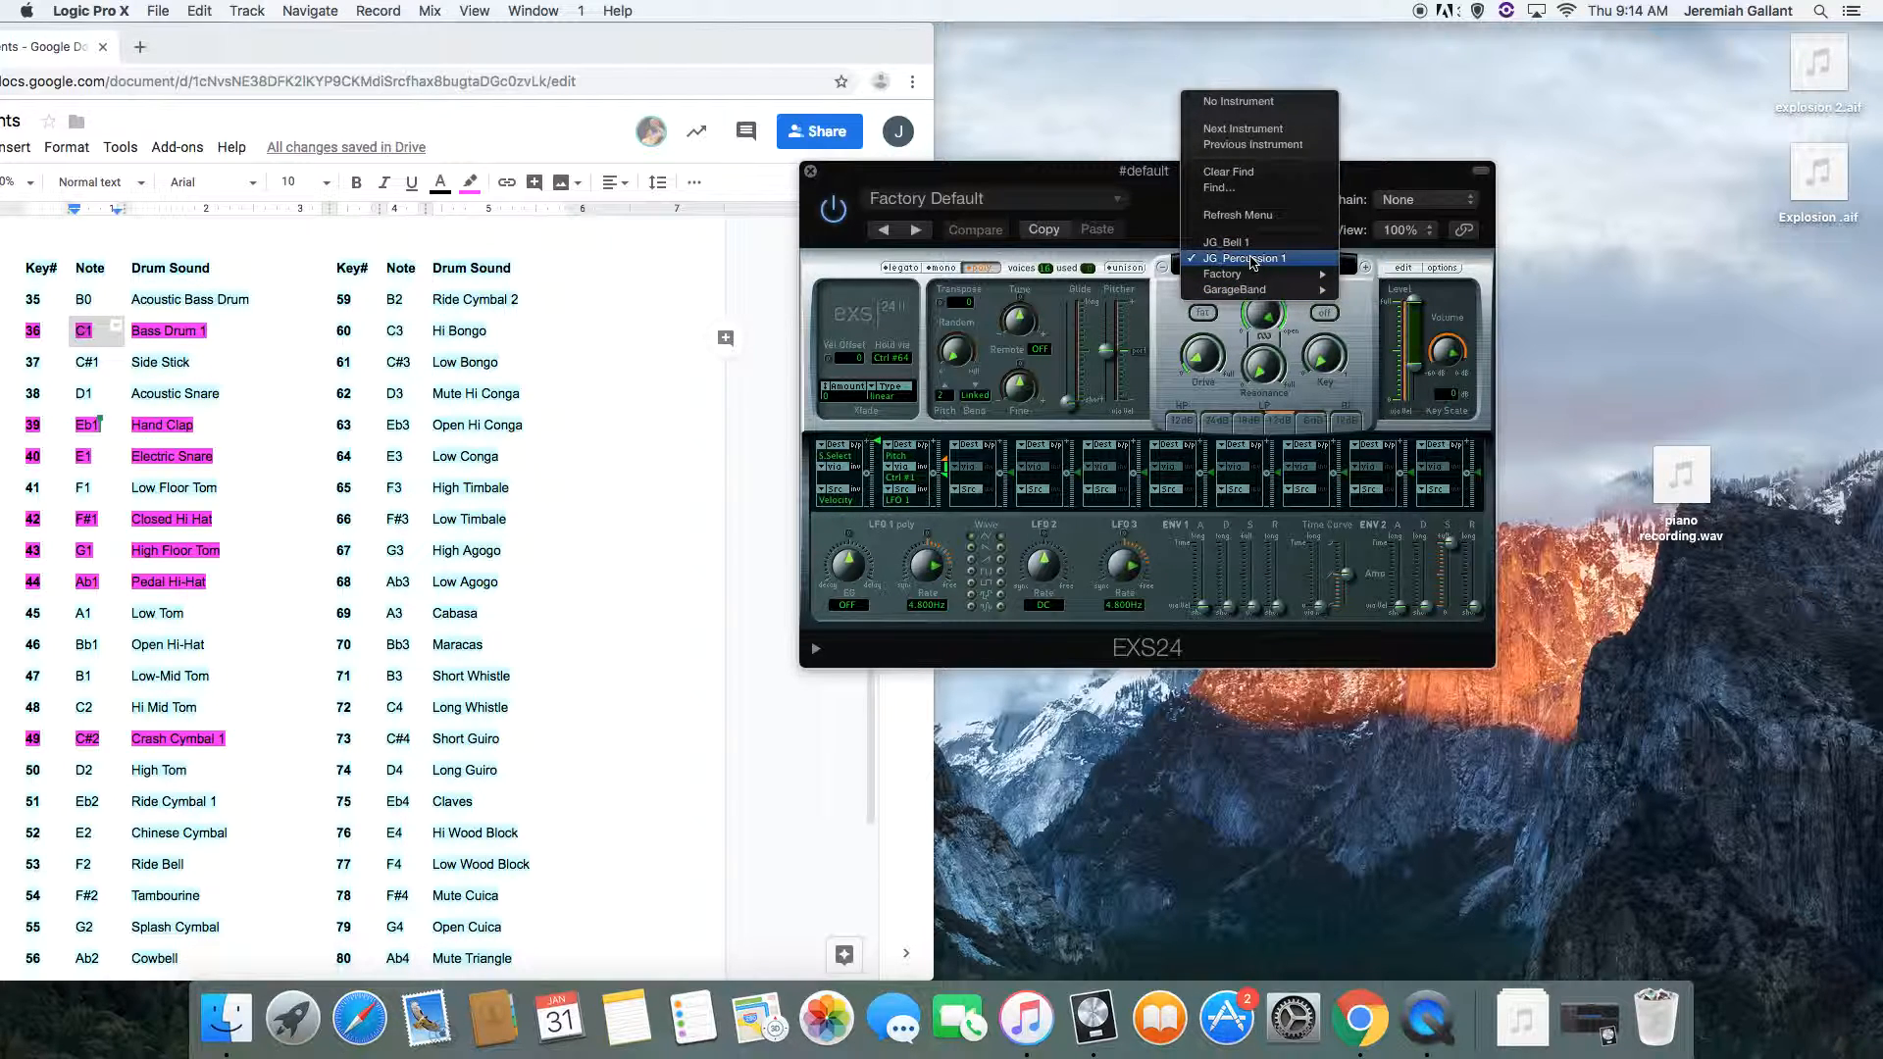
pyautogui.click(1380, 189)
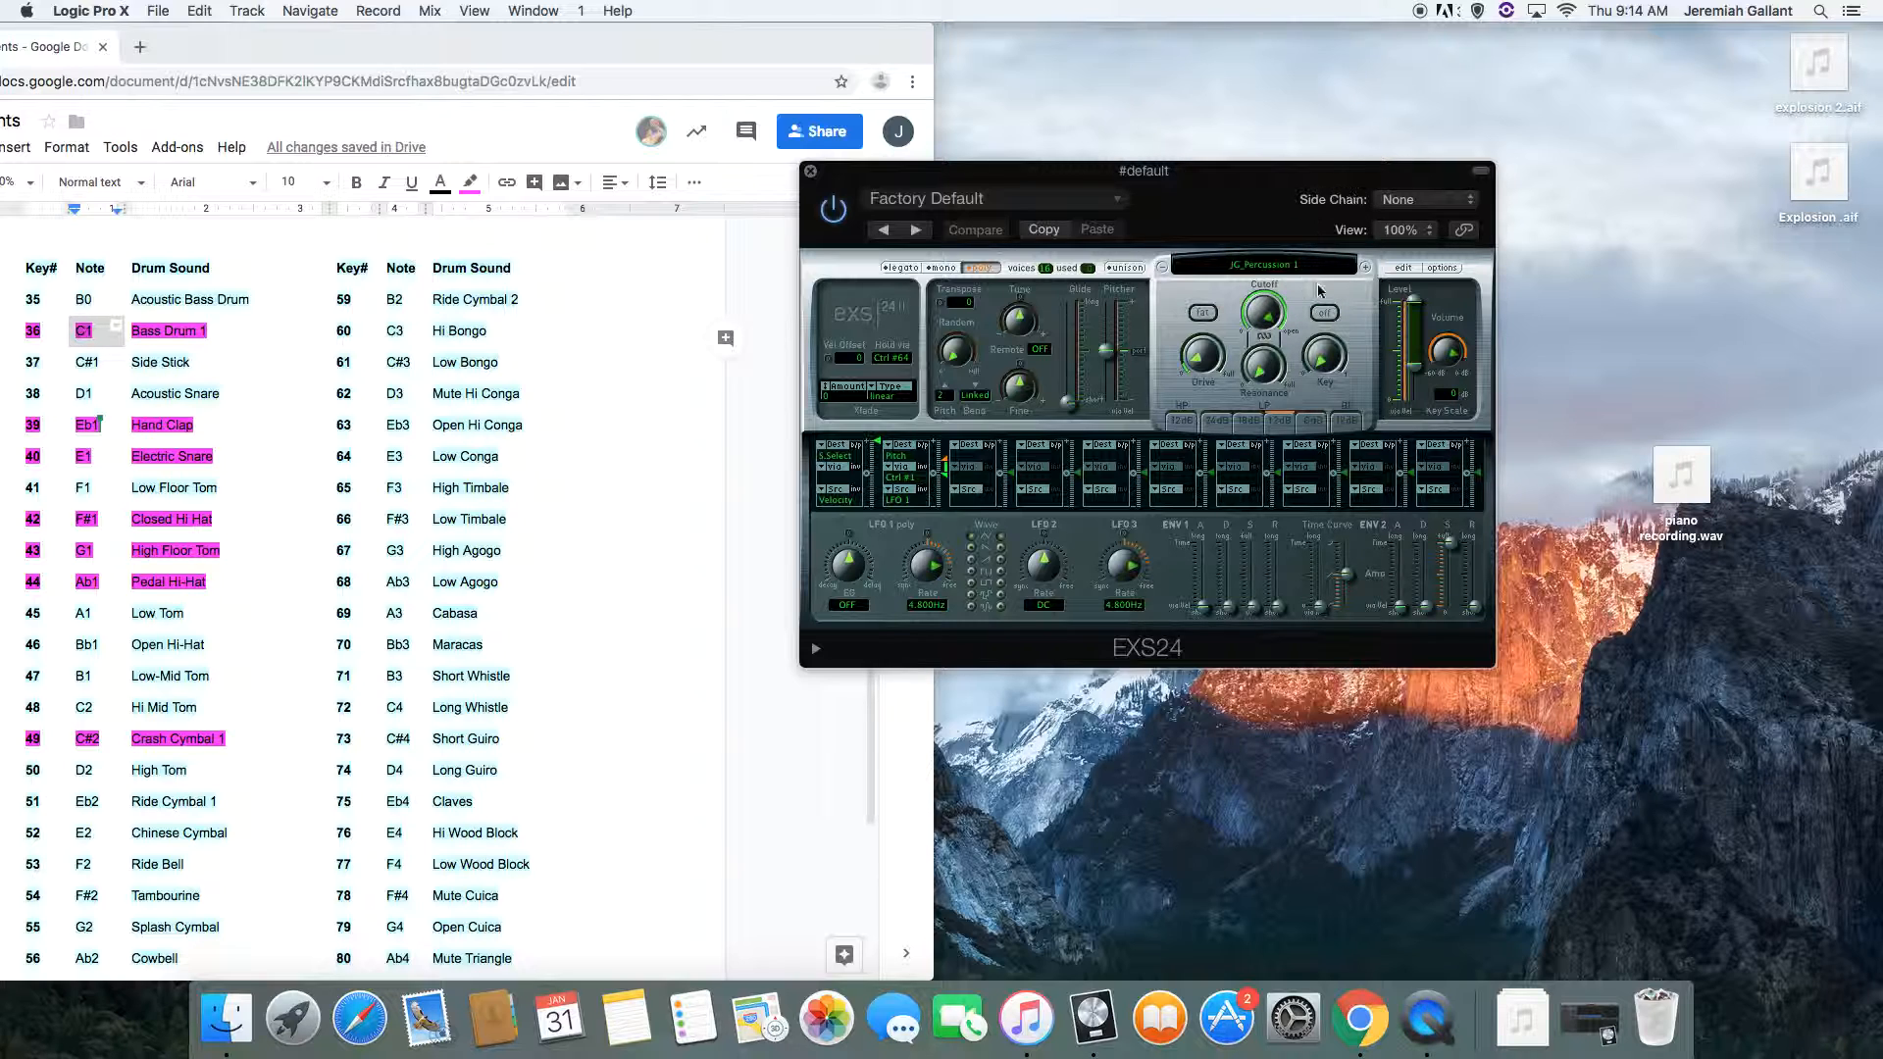